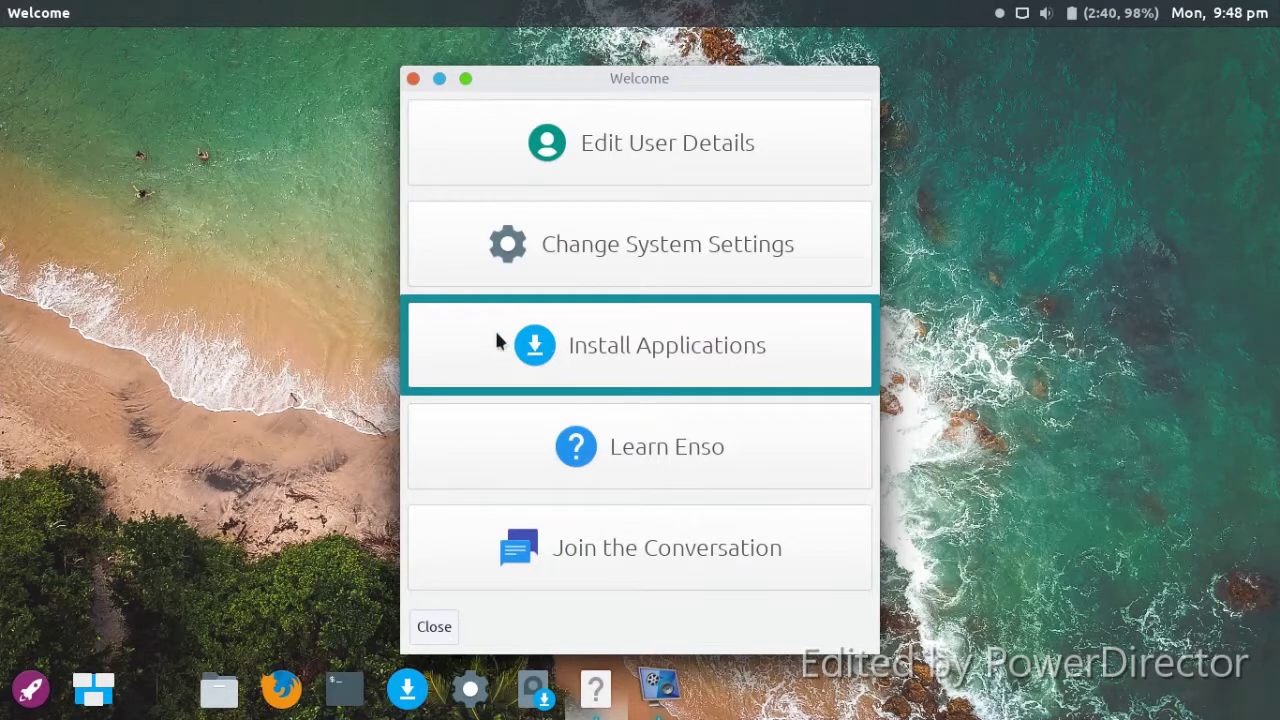
{"action": "left_click", "coordinate": [505, 343]}
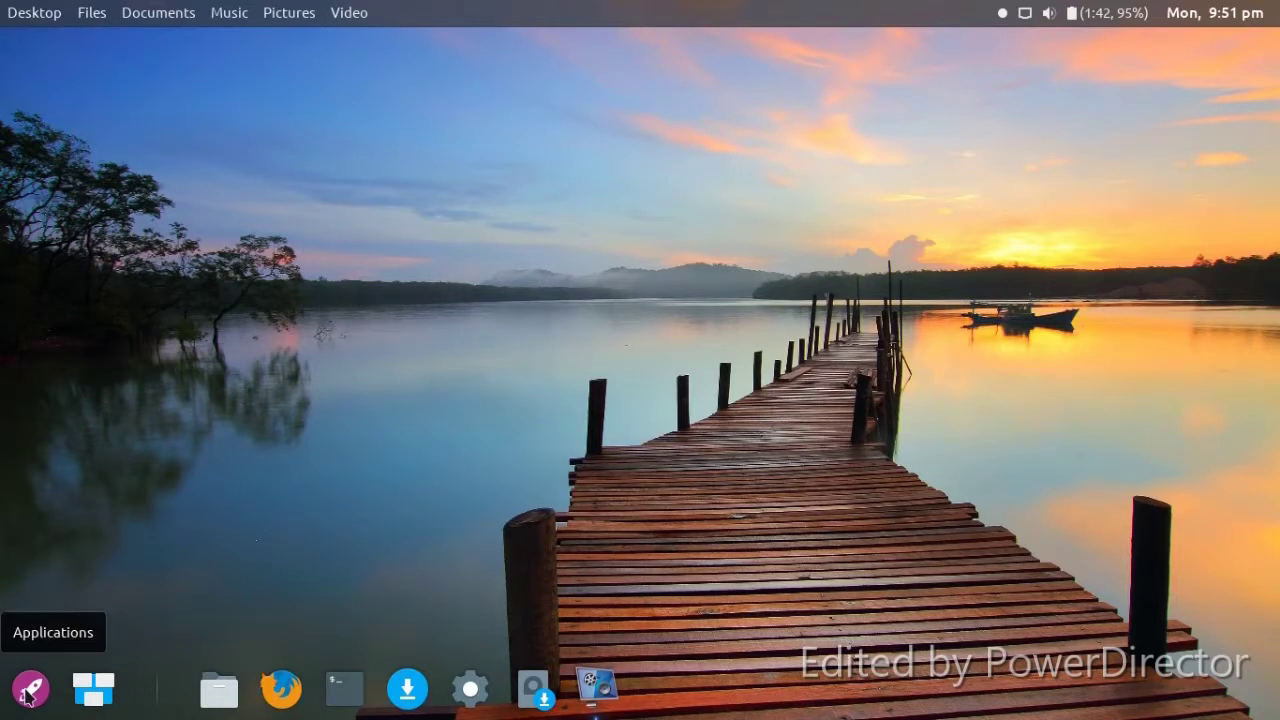
Step: Open the Appearance preferences, apply the Greybird style to the desktop, and close the settings
{"action": "left_click", "coordinate": [28, 696]}
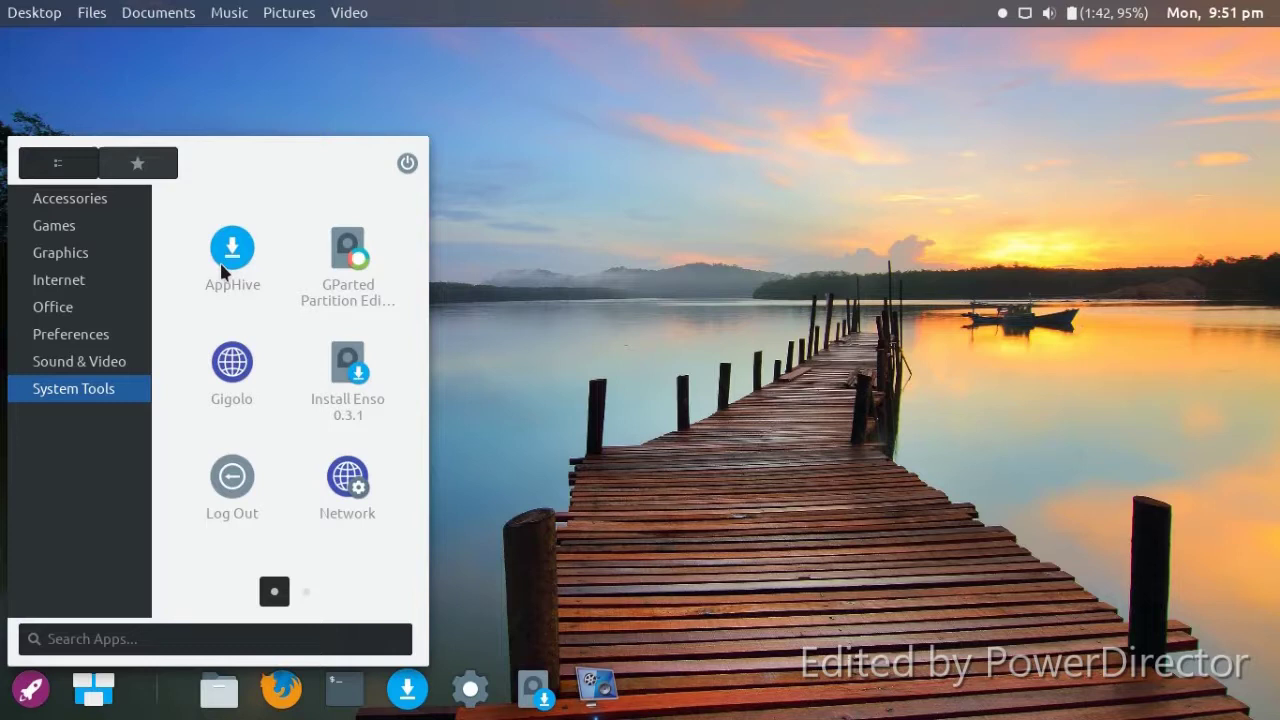
{"action": "scroll", "coordinate": [220, 265], "scroll_direction": "down", "scroll_amount": 1}
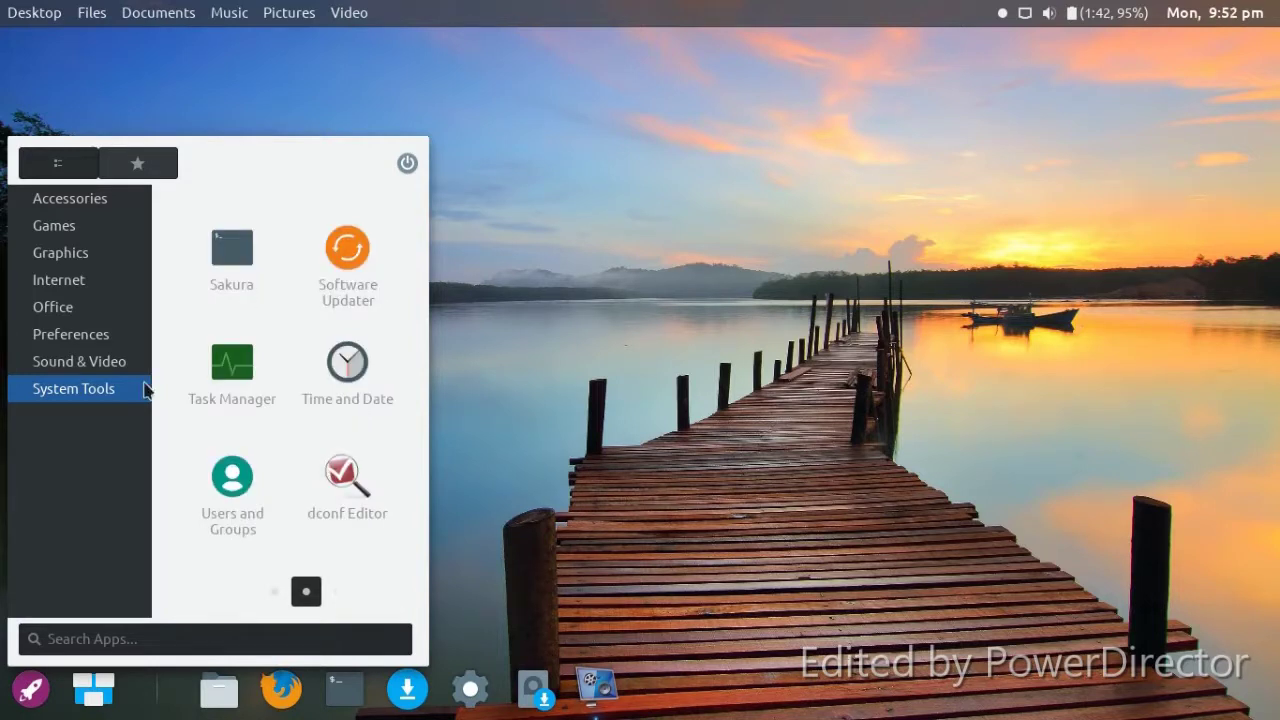
{"action": "left_click", "coordinate": [143, 336]}
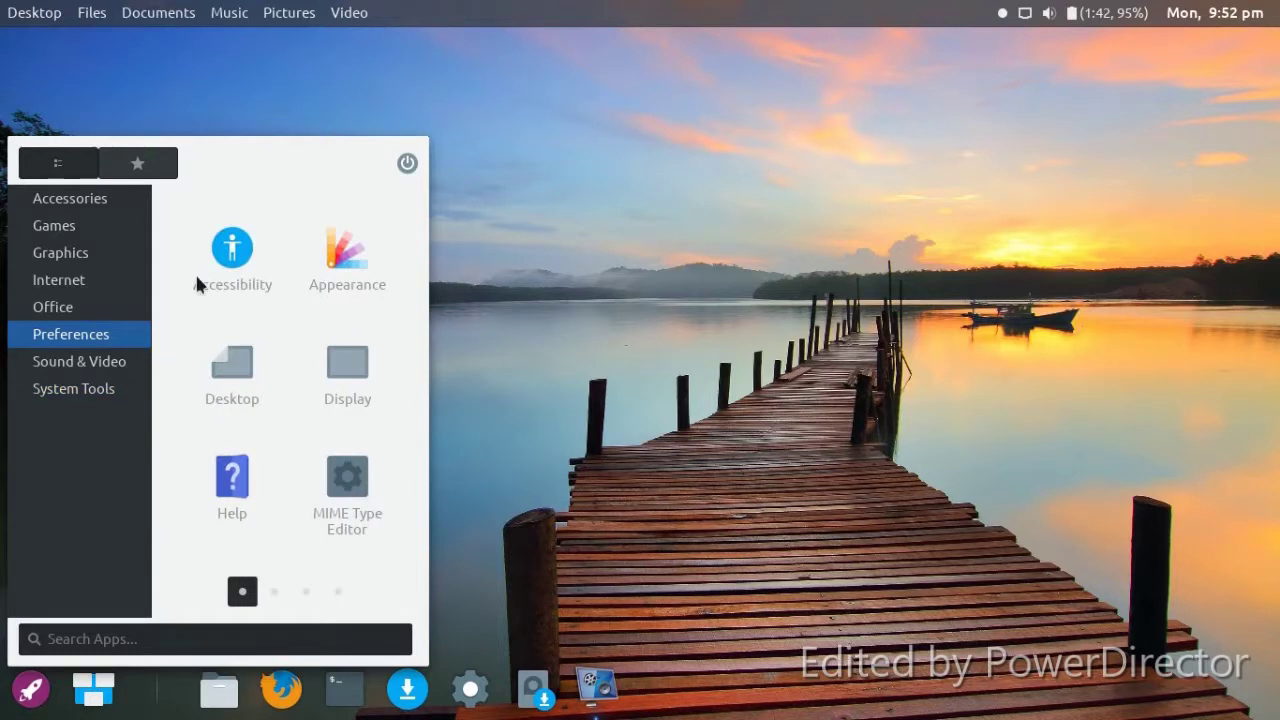
{"action": "left_click", "coordinate": [343, 266]}
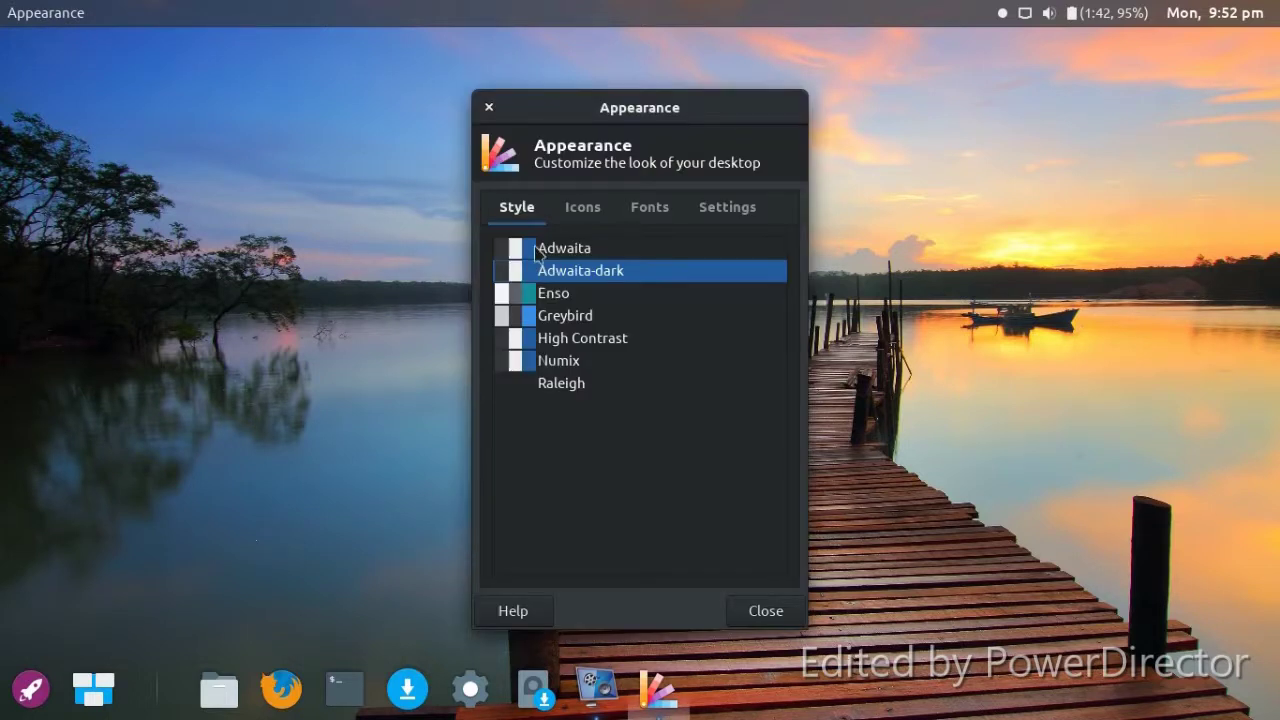
{"action": "left_click", "coordinate": [520, 316]}
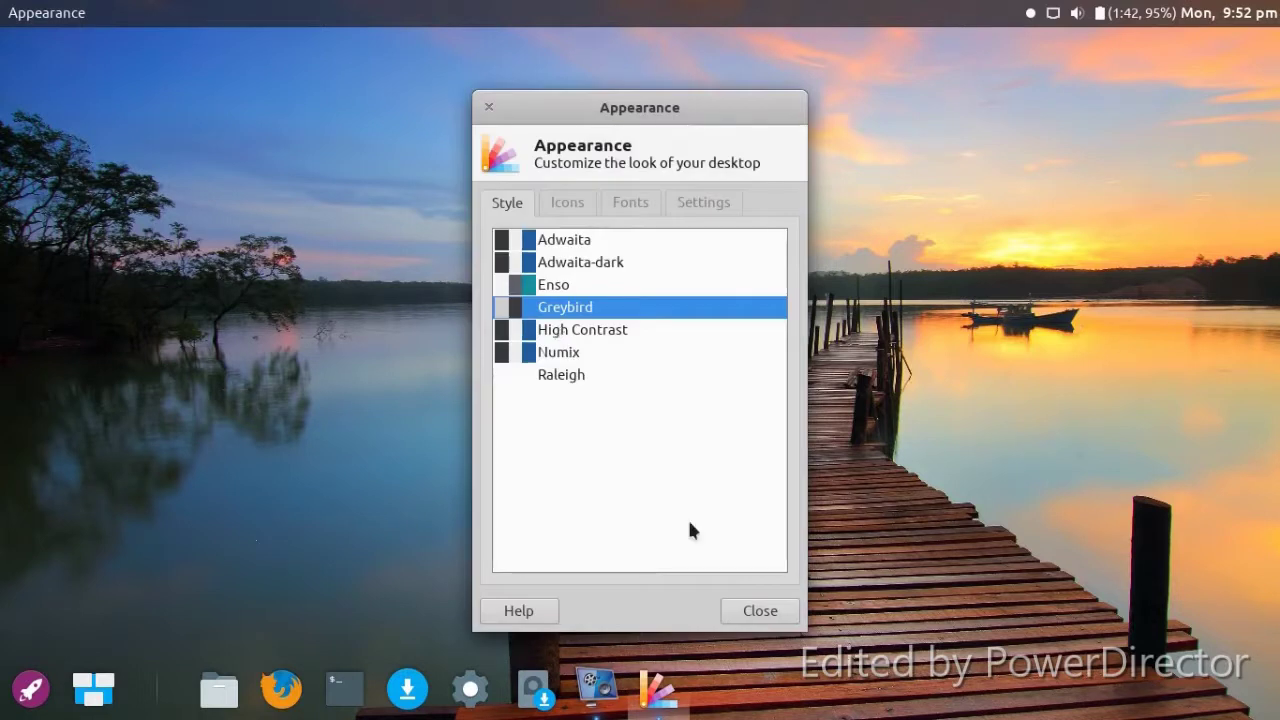
{"action": "key", "text": "Escape"}
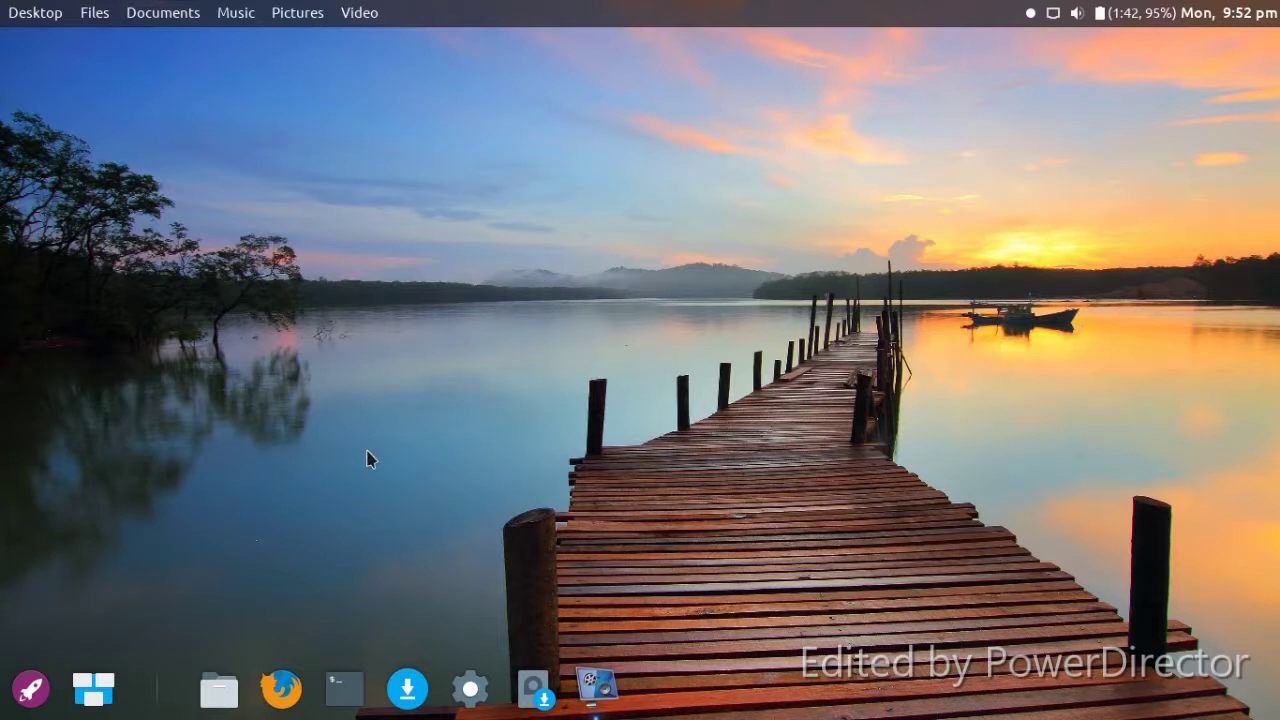
Step: Look through the desktop workspaces in the Multitasking View and return to the desktop
{"action": "left_click", "coordinate": [95, 688]}
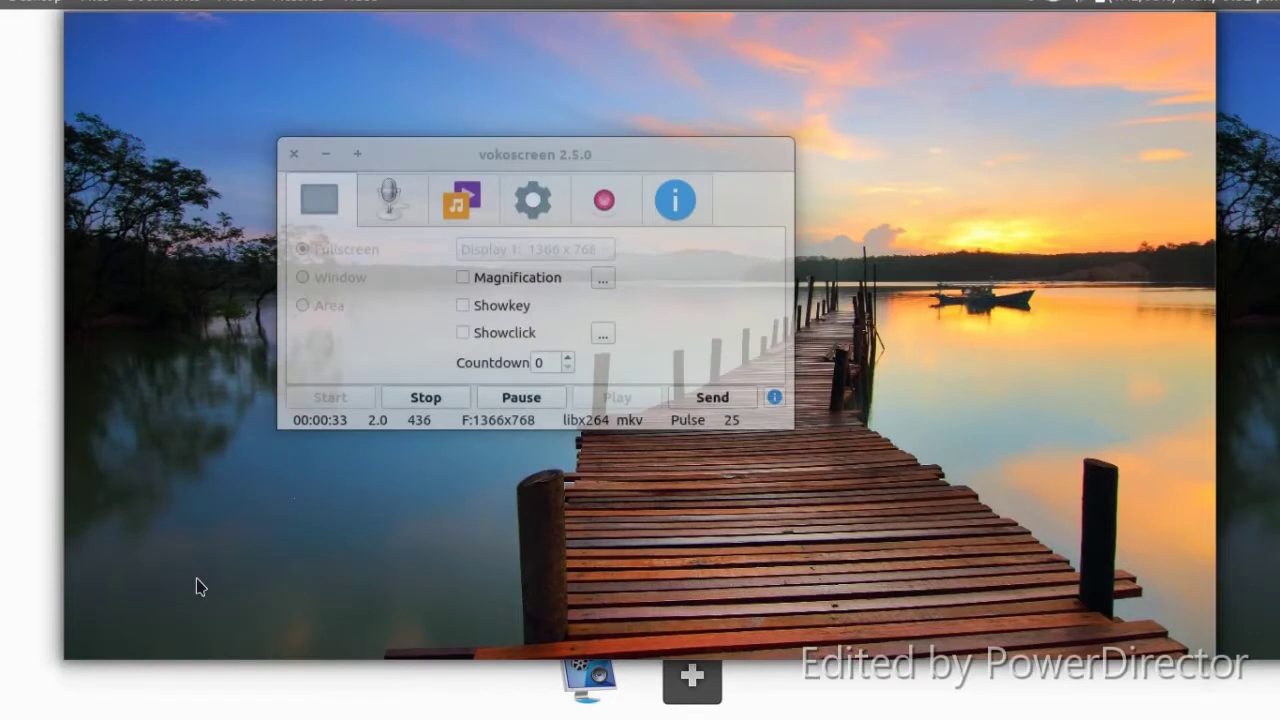
{"action": "left_click", "coordinate": [200, 588]}
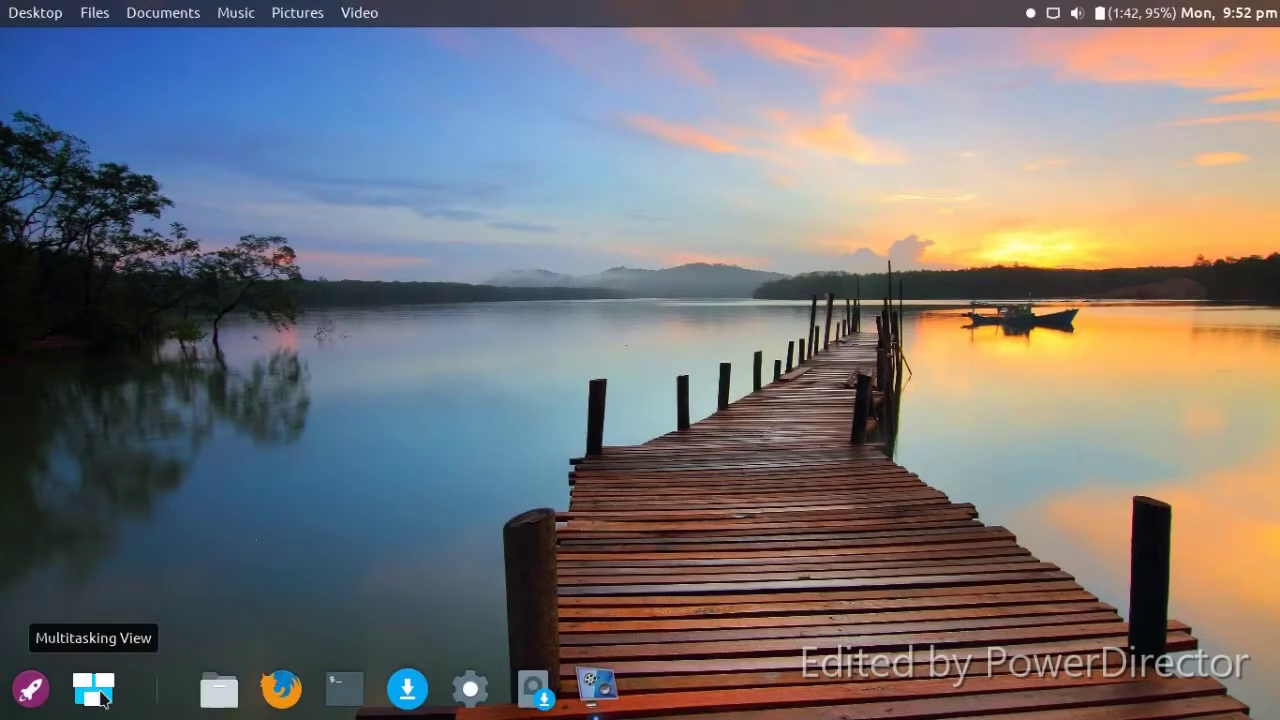
{"action": "left_click", "coordinate": [95, 688]}
{"action": "scroll", "coordinate": [614, 443], "scroll_direction": "down", "scroll_amount": 1}
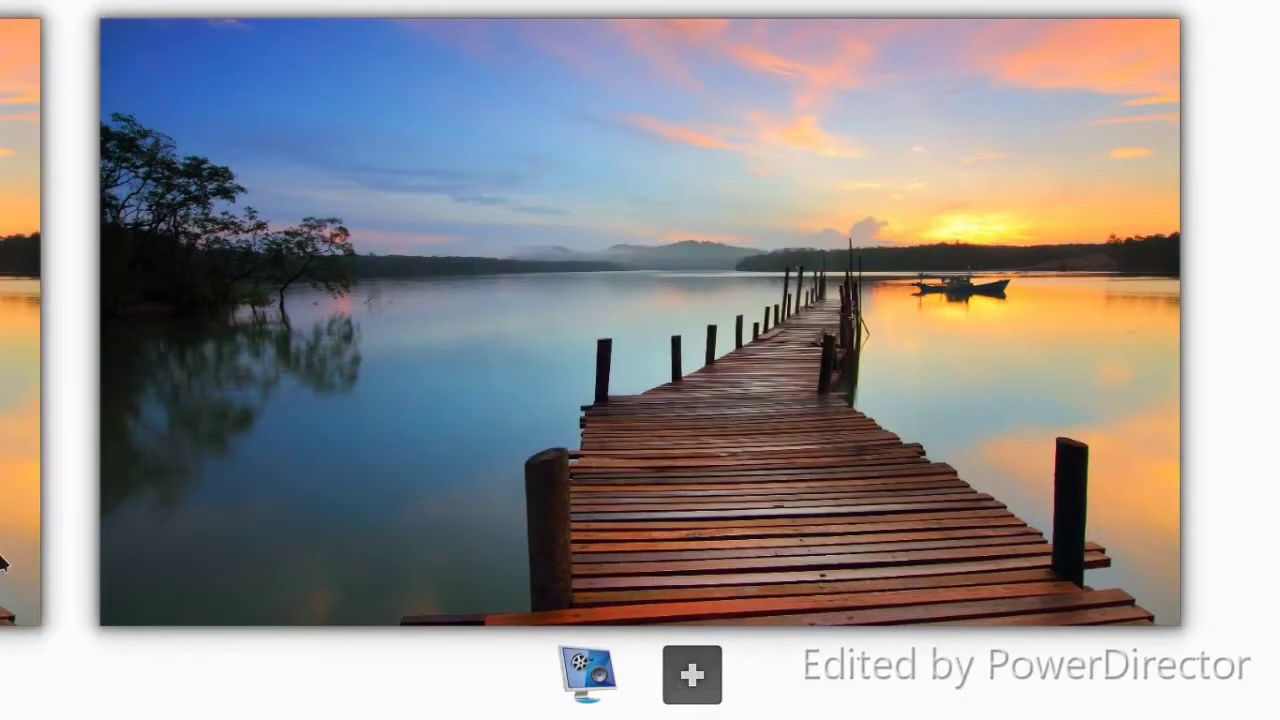
{"action": "left_click", "coordinate": [20, 562]}
{"action": "left_click", "coordinate": [109, 533]}
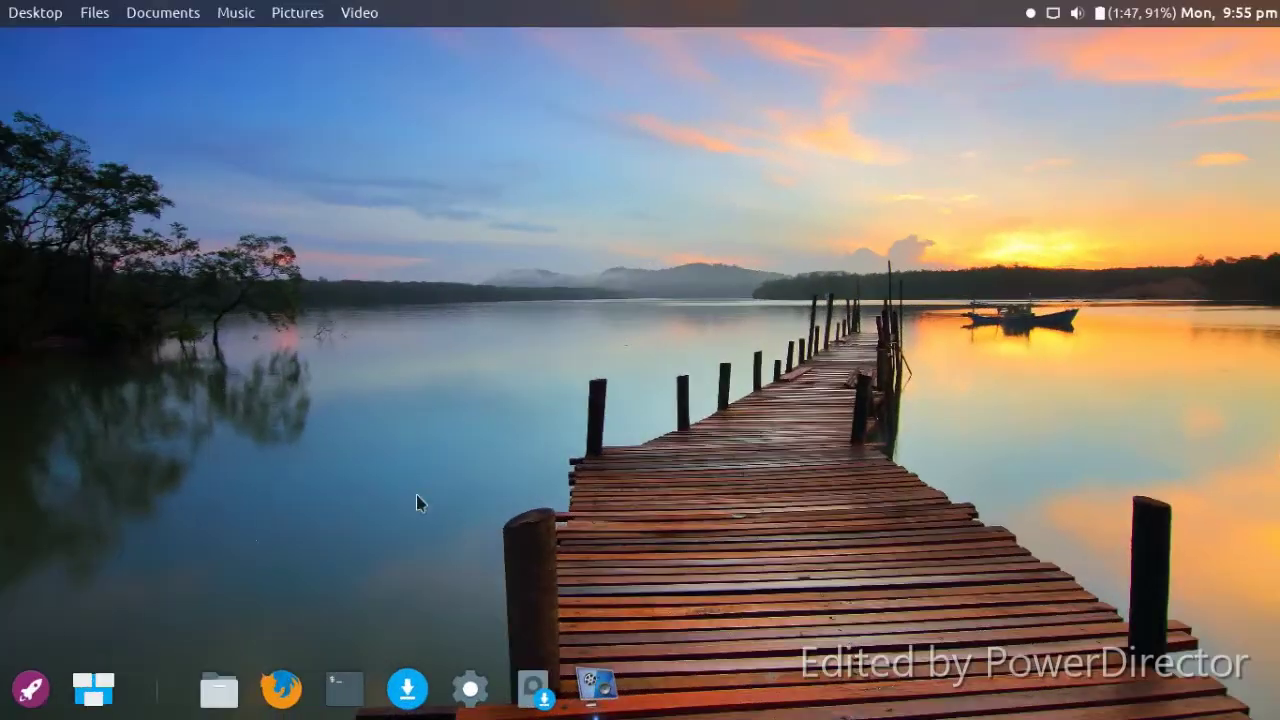
Step: Open the Downloads folder in the file manager and extract Yosa-Max-Natural-2-0.tar.gz into it
{"action": "left_click", "coordinate": [580, 680]}
{"action": "left_click", "coordinate": [580, 680]}
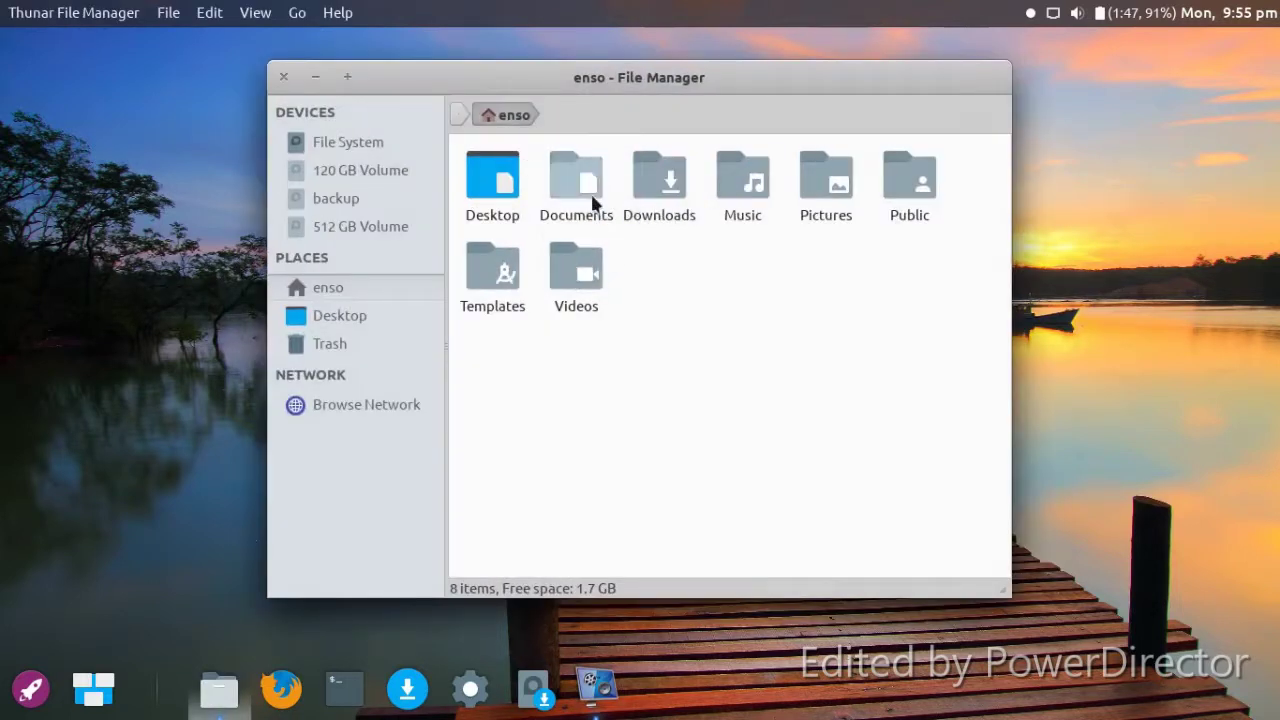
{"action": "double_click", "coordinate": [641, 188]}
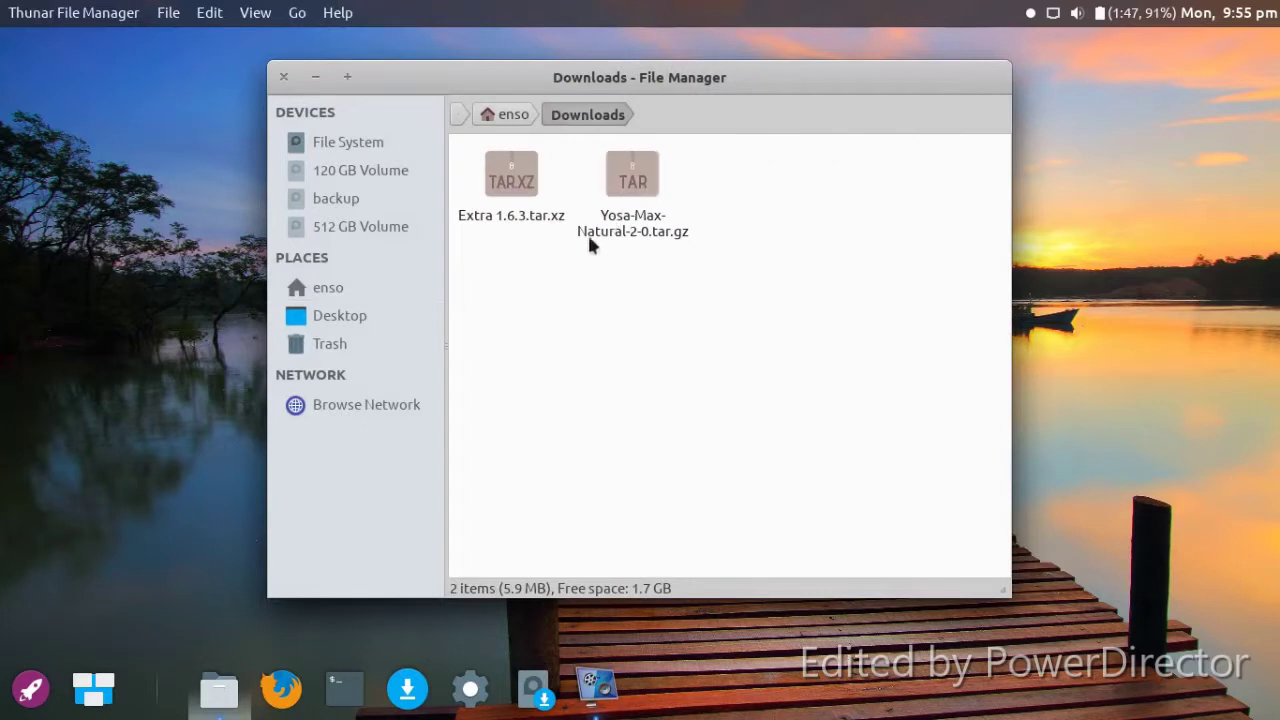
{"action": "right_click", "coordinate": [646, 184]}
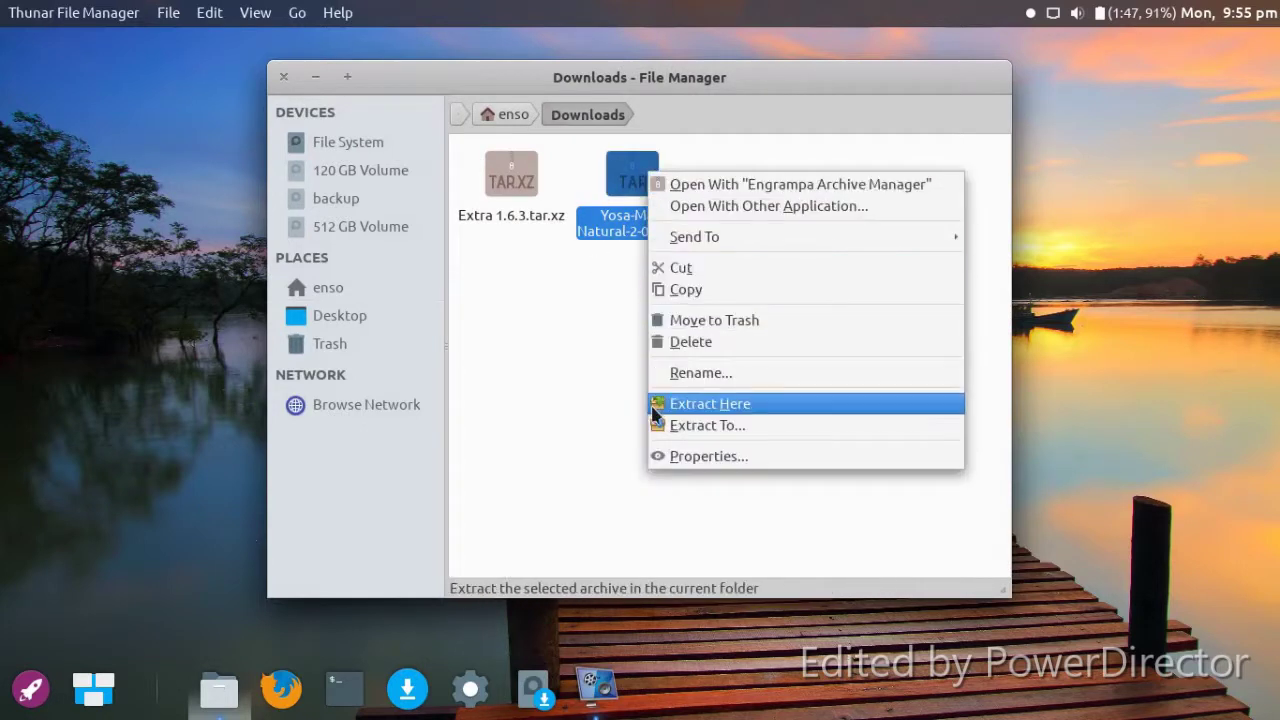
{"action": "left_click", "coordinate": [700, 403]}
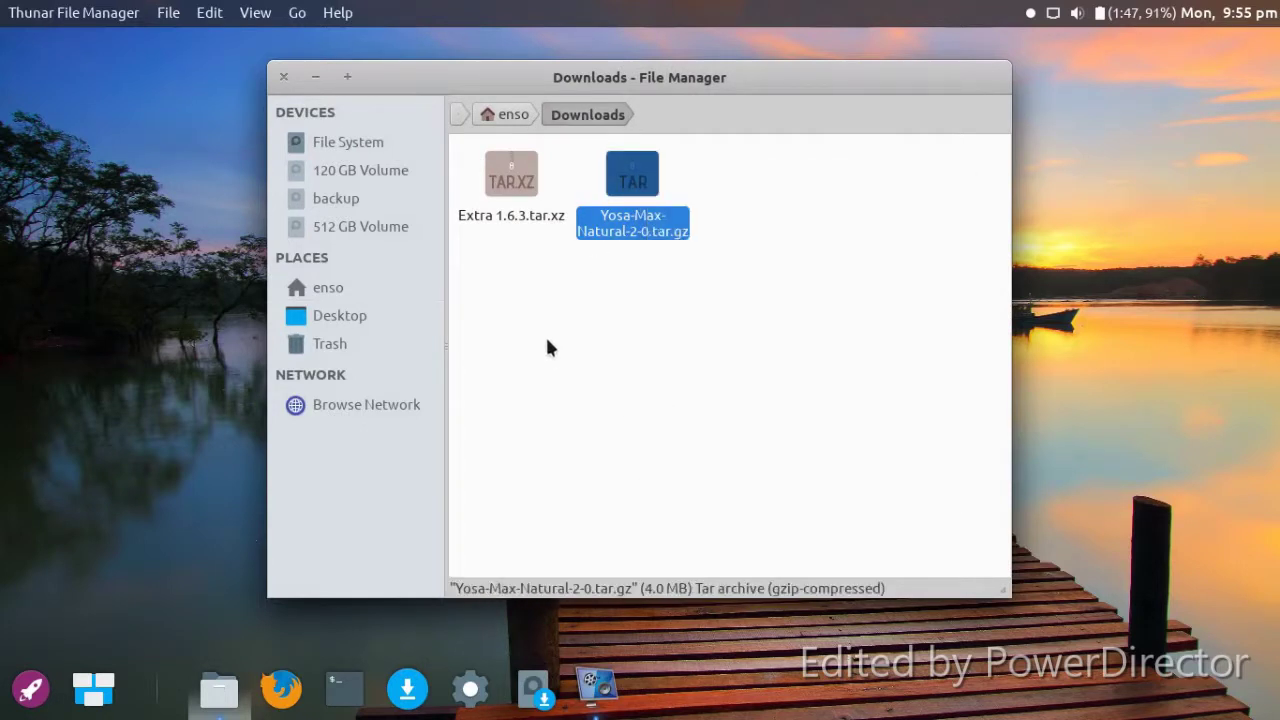
Step: Extract the Extra 1.6.3.tar.xz archive into the Downloads folder
{"action": "right_click", "coordinate": [504, 190]}
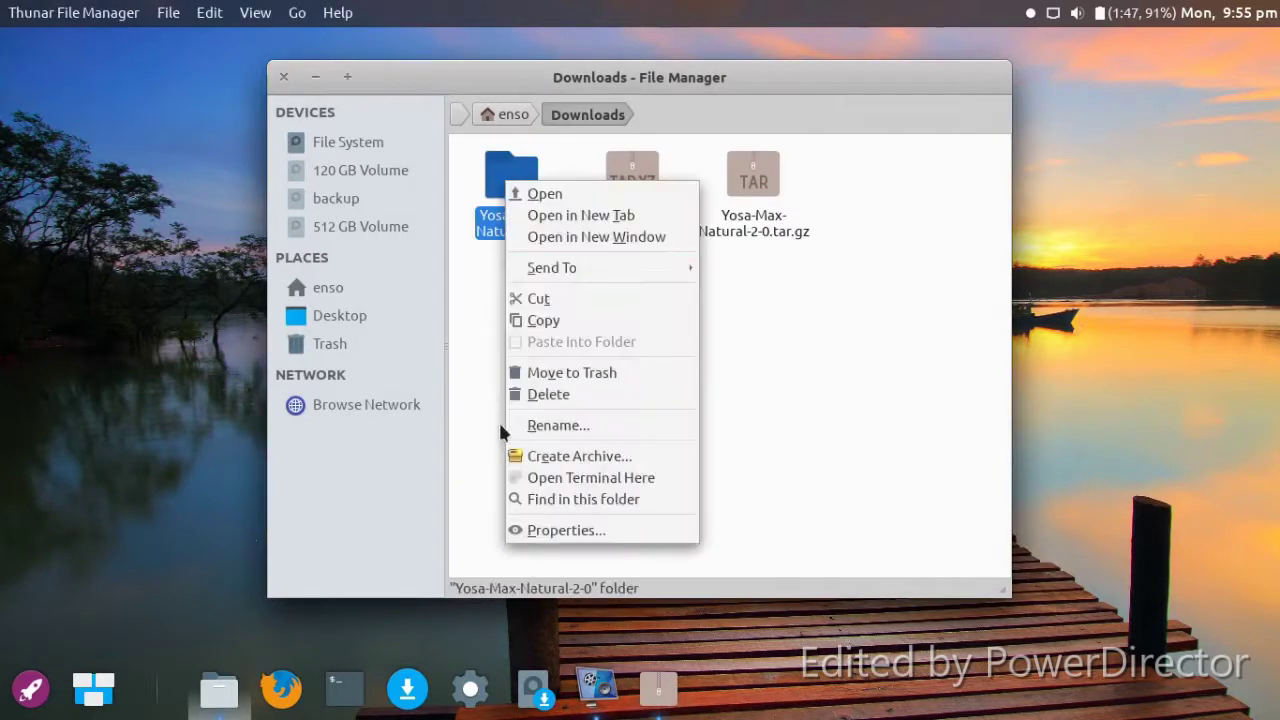
{"action": "left_click", "coordinate": [817, 353]}
{"action": "left_click_drag", "start_coordinate": [633, 180], "coordinate": [628, 187]}
{"action": "right_click", "coordinate": [628, 187]}
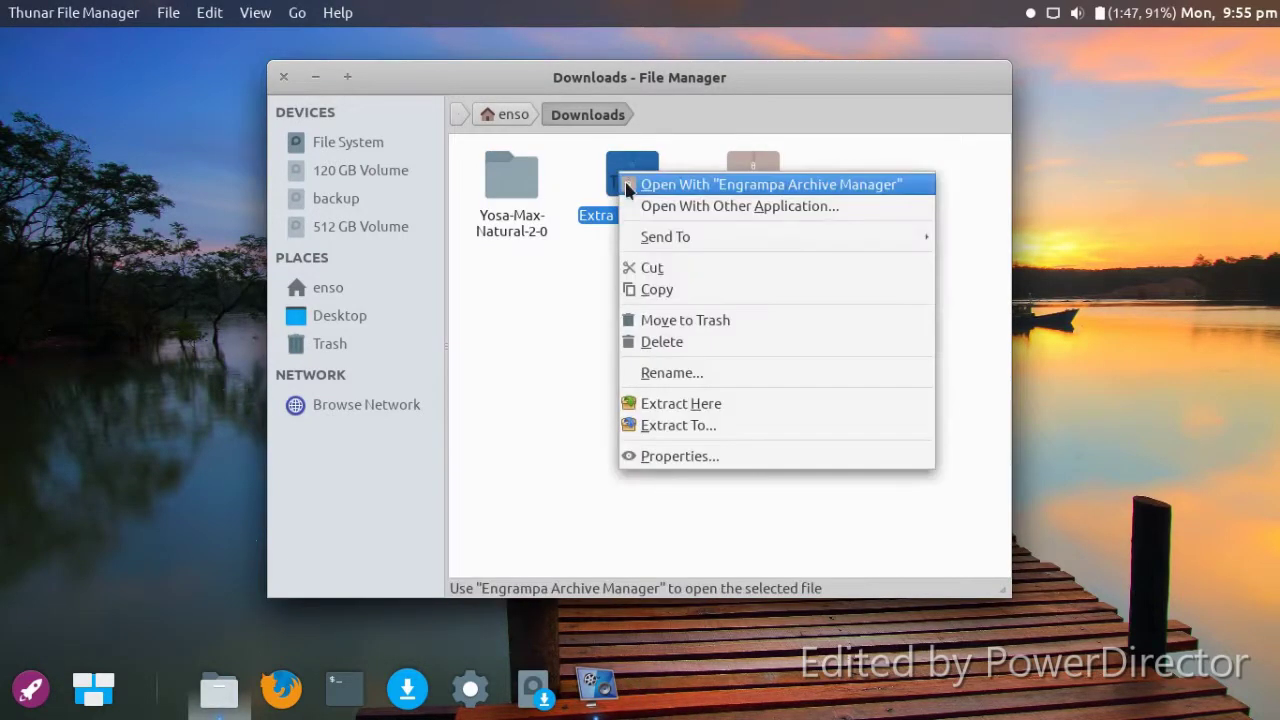
{"action": "left_click", "coordinate": [657, 404]}
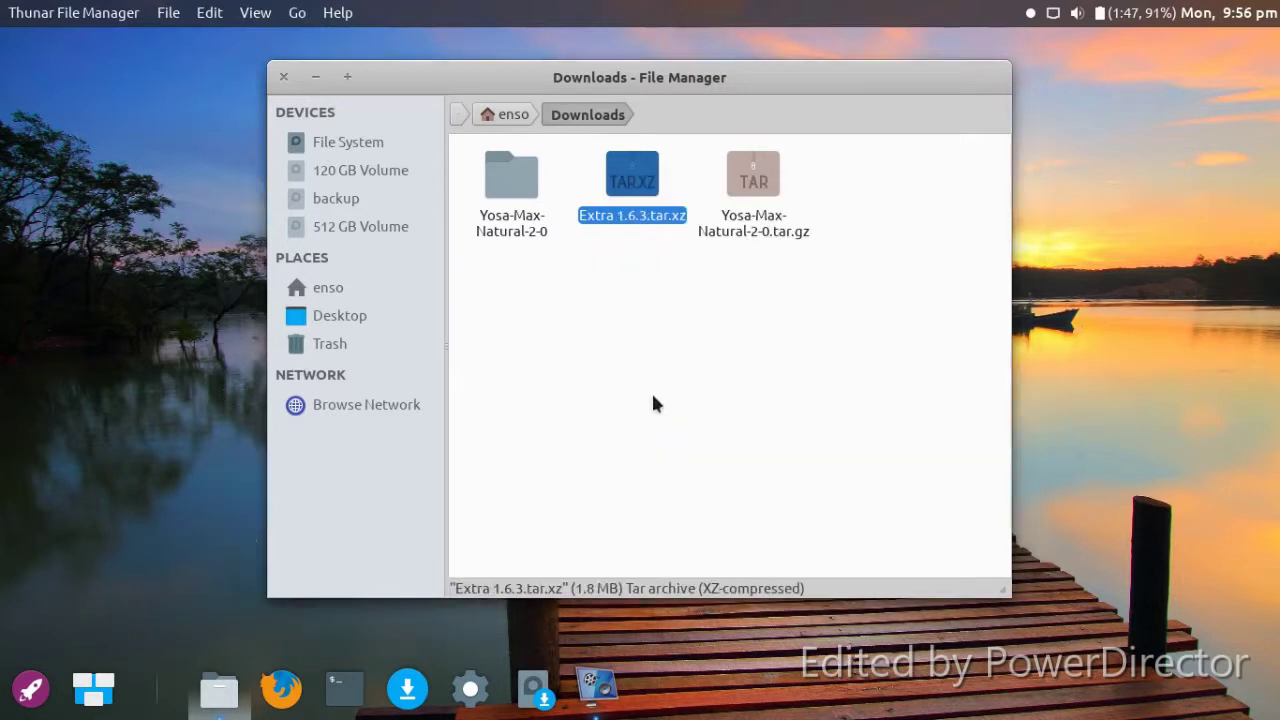
Step: Browse the application categories and open Appearance from the Preferences category
{"action": "left_click", "coordinate": [26, 702]}
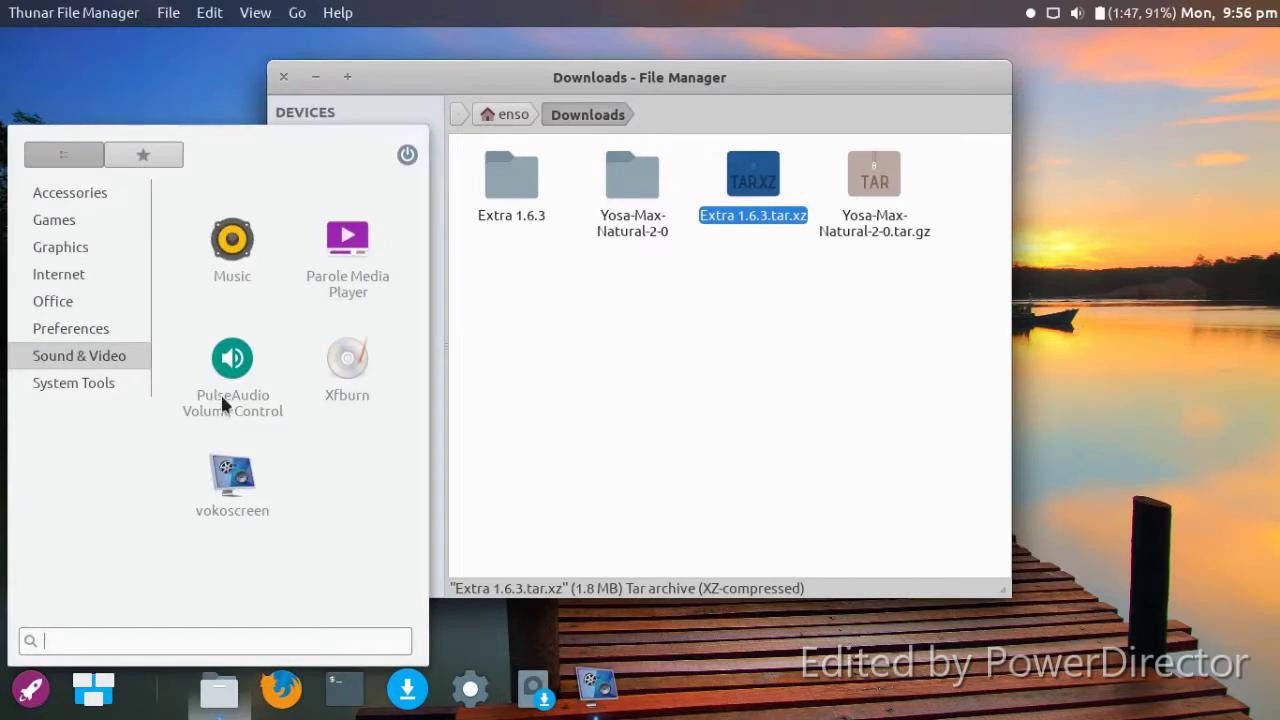
{"action": "left_click", "coordinate": [97, 196]}
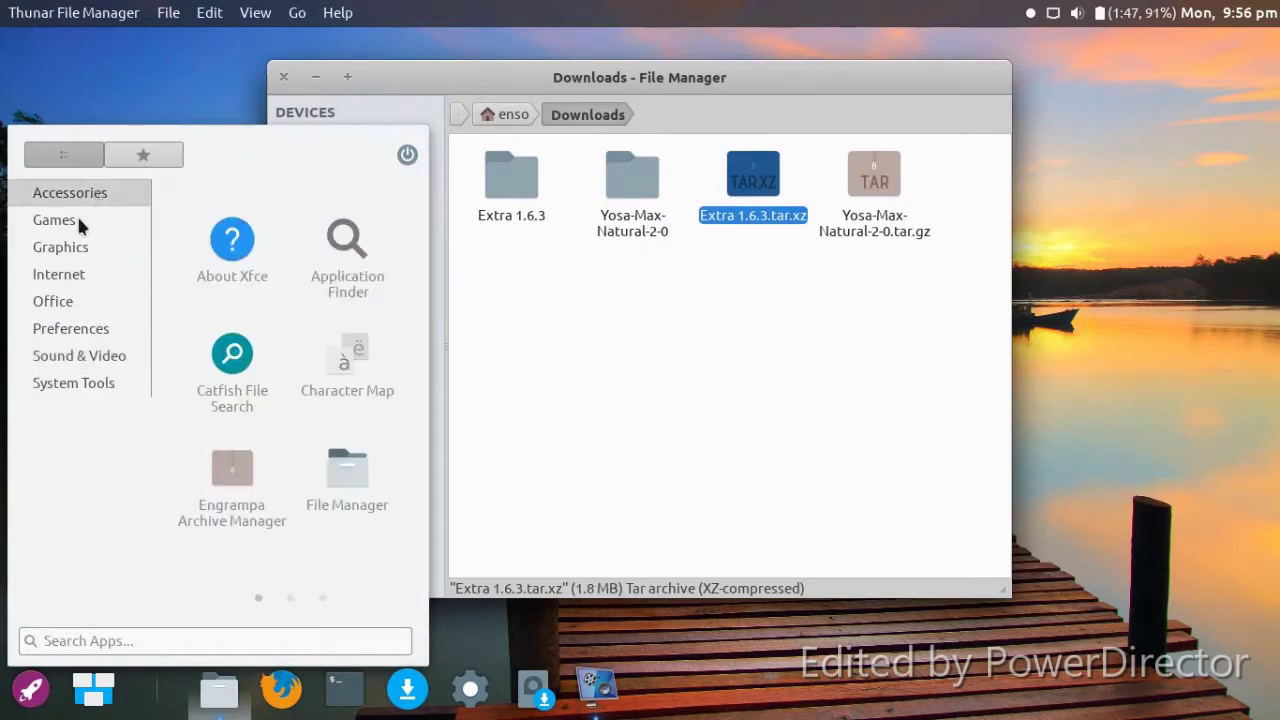
{"action": "left_click", "coordinate": [75, 220]}
{"action": "left_click", "coordinate": [67, 246]}
{"action": "left_click", "coordinate": [70, 276]}
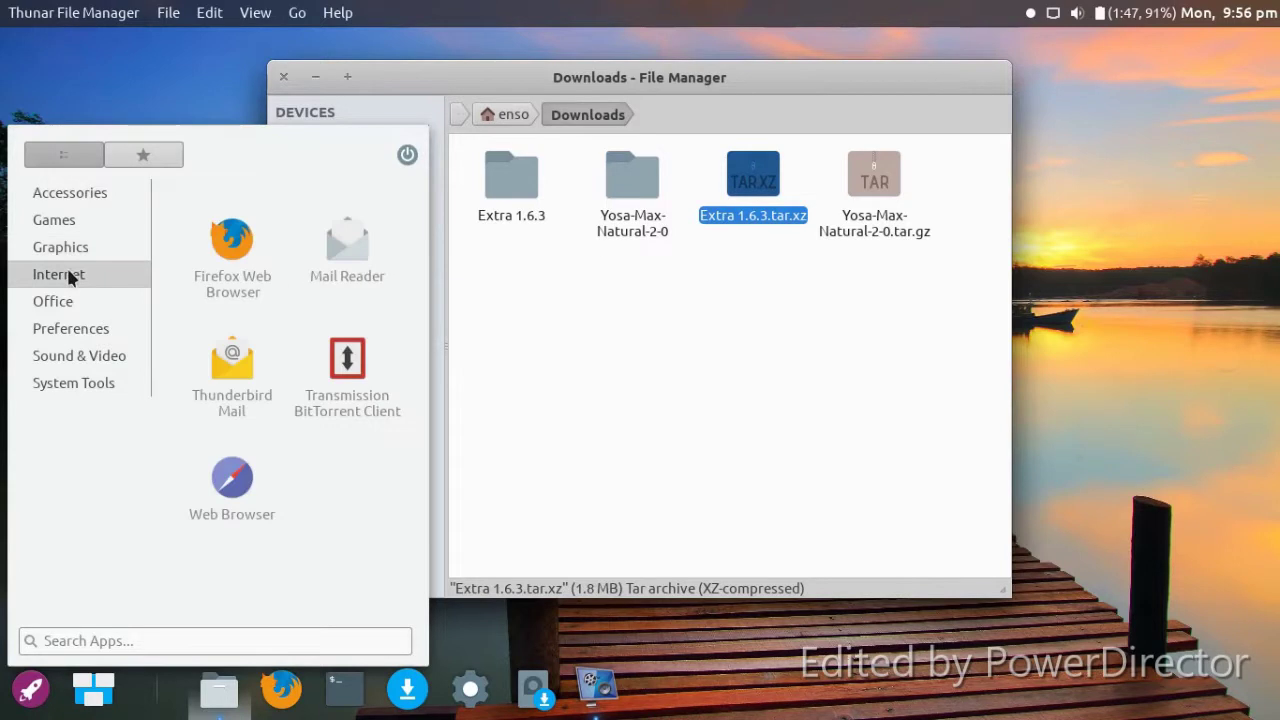
{"action": "left_click", "coordinate": [63, 297]}
{"action": "left_click", "coordinate": [82, 336]}
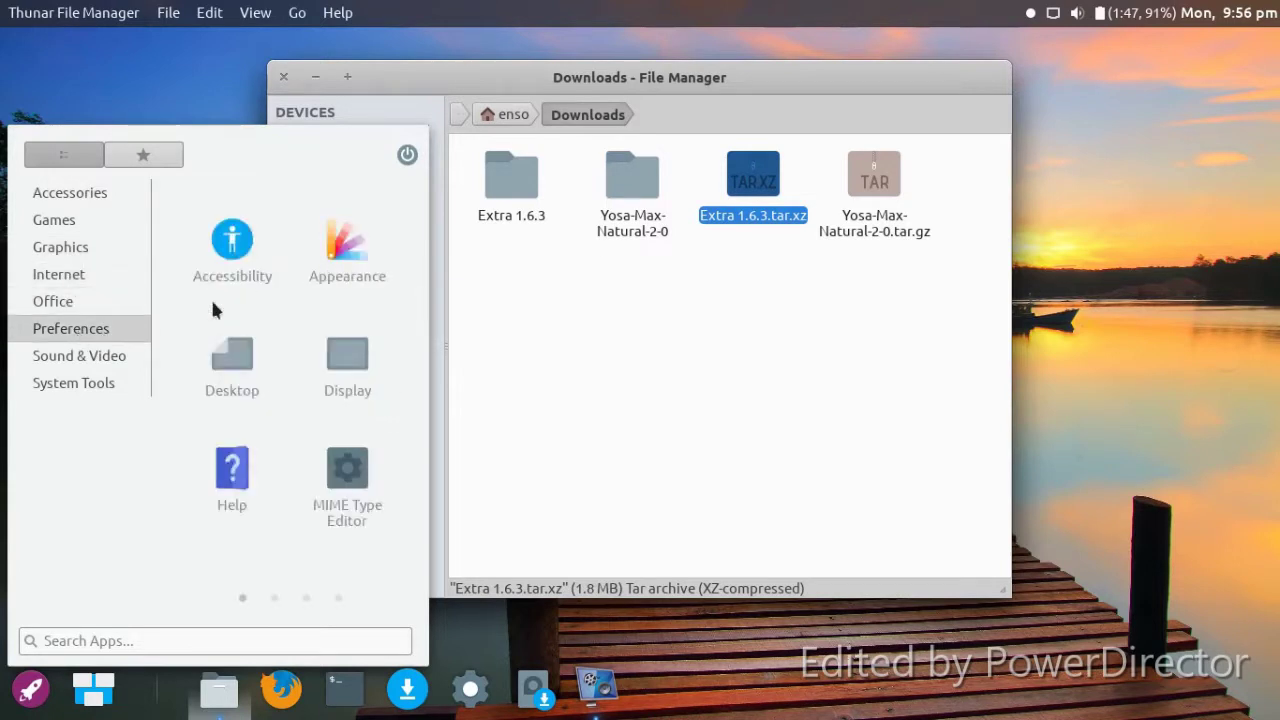
{"action": "left_click", "coordinate": [337, 255]}
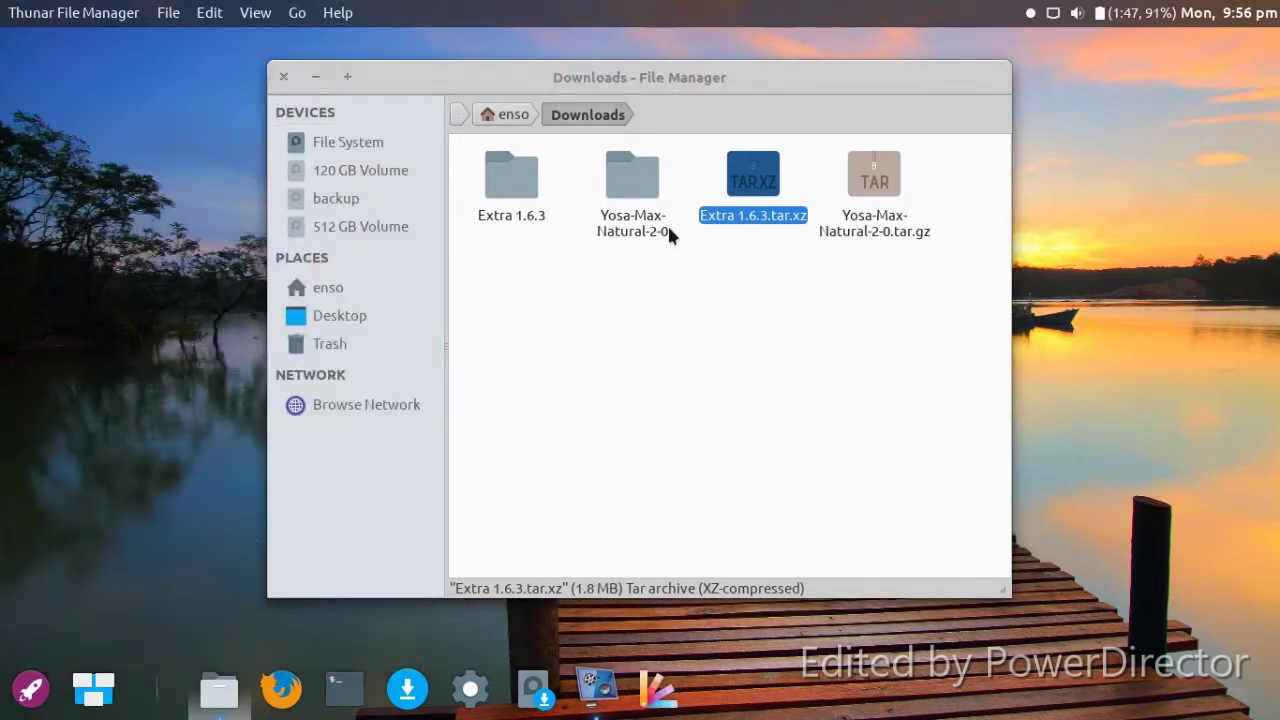
Step: Arrange the file manager and Appearance windows side by side so both are accessible
{"action": "left_click_drag", "start_coordinate": [574, 122], "coordinate": [833, 145]}
{"action": "left_click_drag", "start_coordinate": [548, 79], "coordinate": [308, 104]}
{"action": "left_click", "coordinate": [820, 150]}
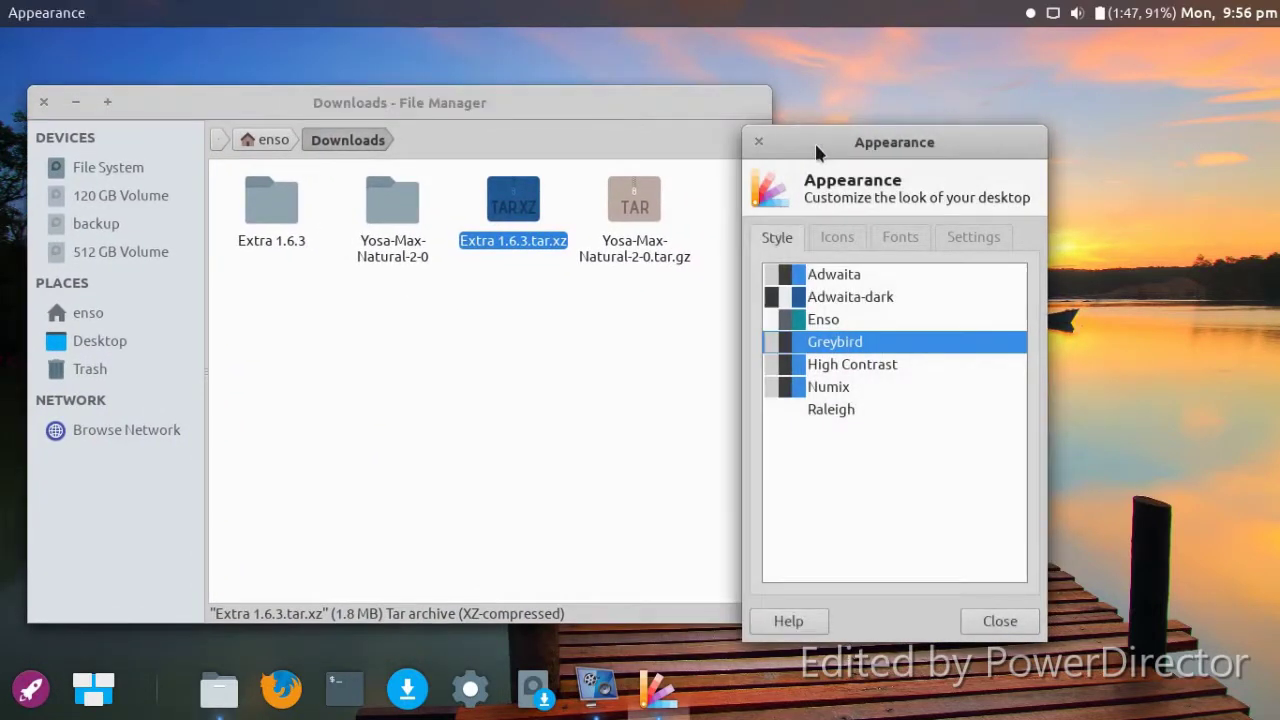
Step: Install the extracted Yosa-Max-Natural-2-0 folder as an icon theme in the Appearance settings
{"action": "left_click", "coordinate": [390, 209]}
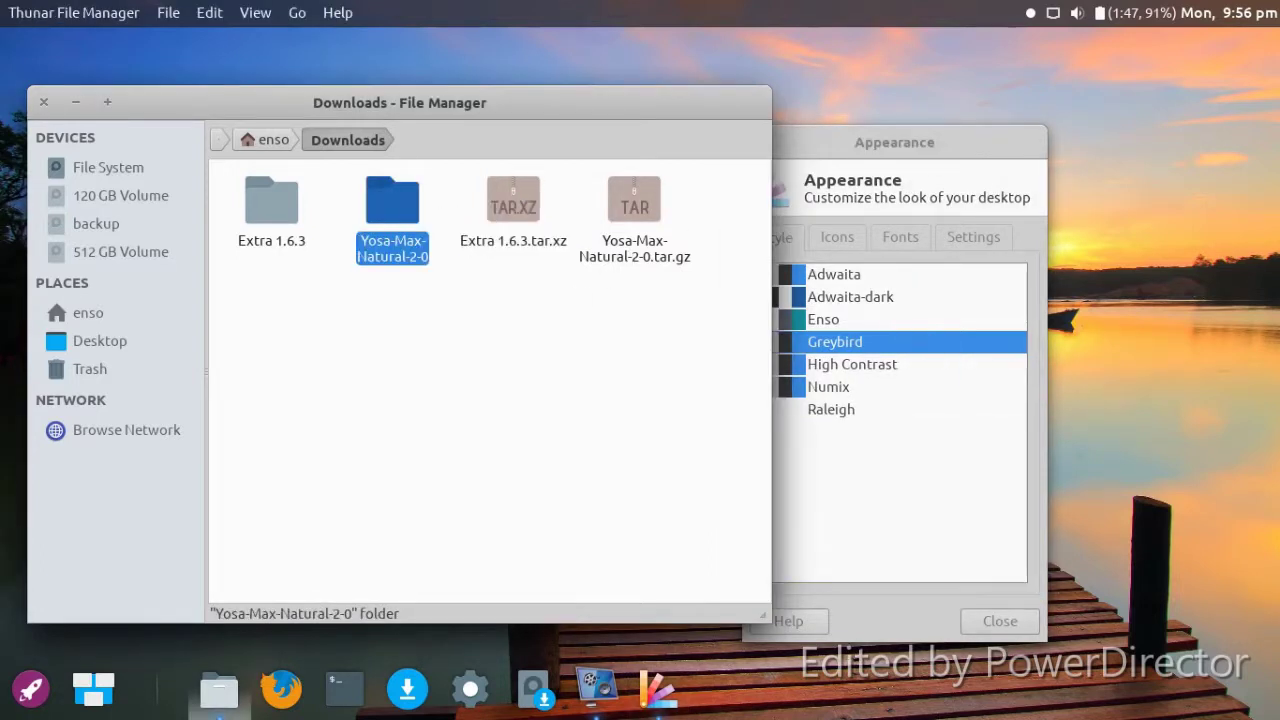
{"action": "left_click", "coordinate": [816, 139]}
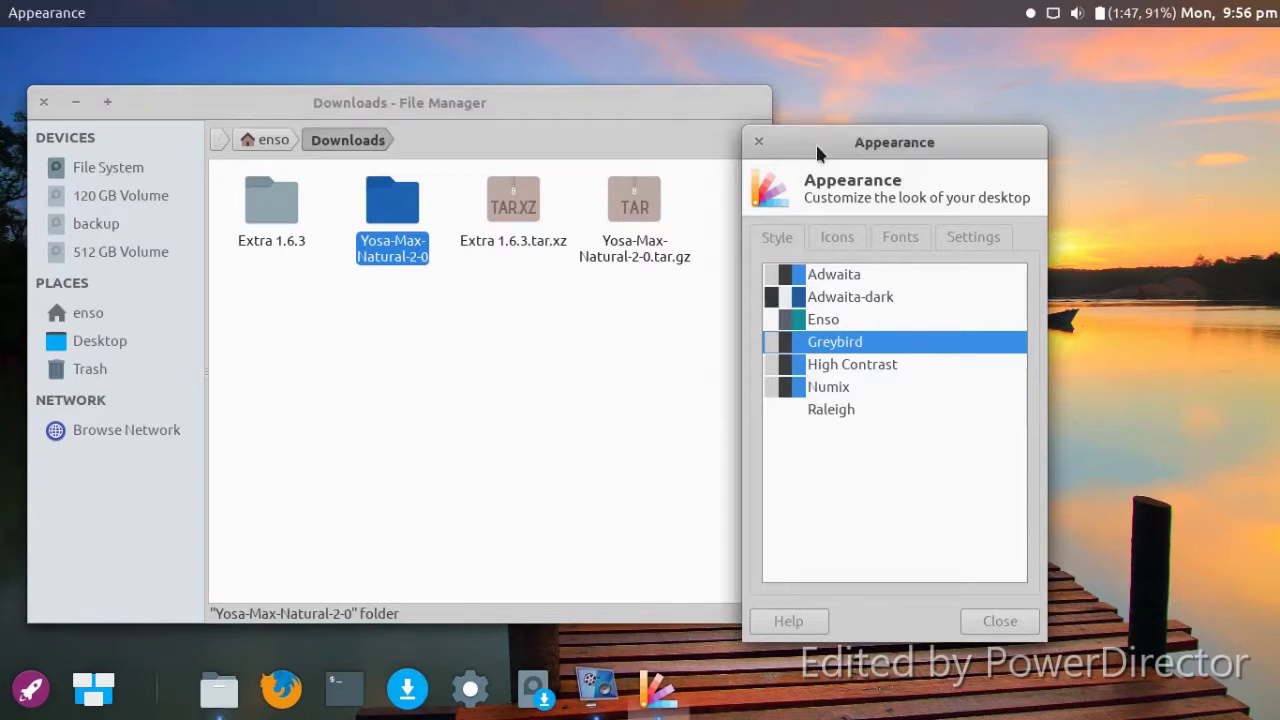
{"action": "left_click", "coordinate": [836, 235]}
{"action": "left_click_drag", "start_coordinate": [407, 257], "coordinate": [900, 386]}
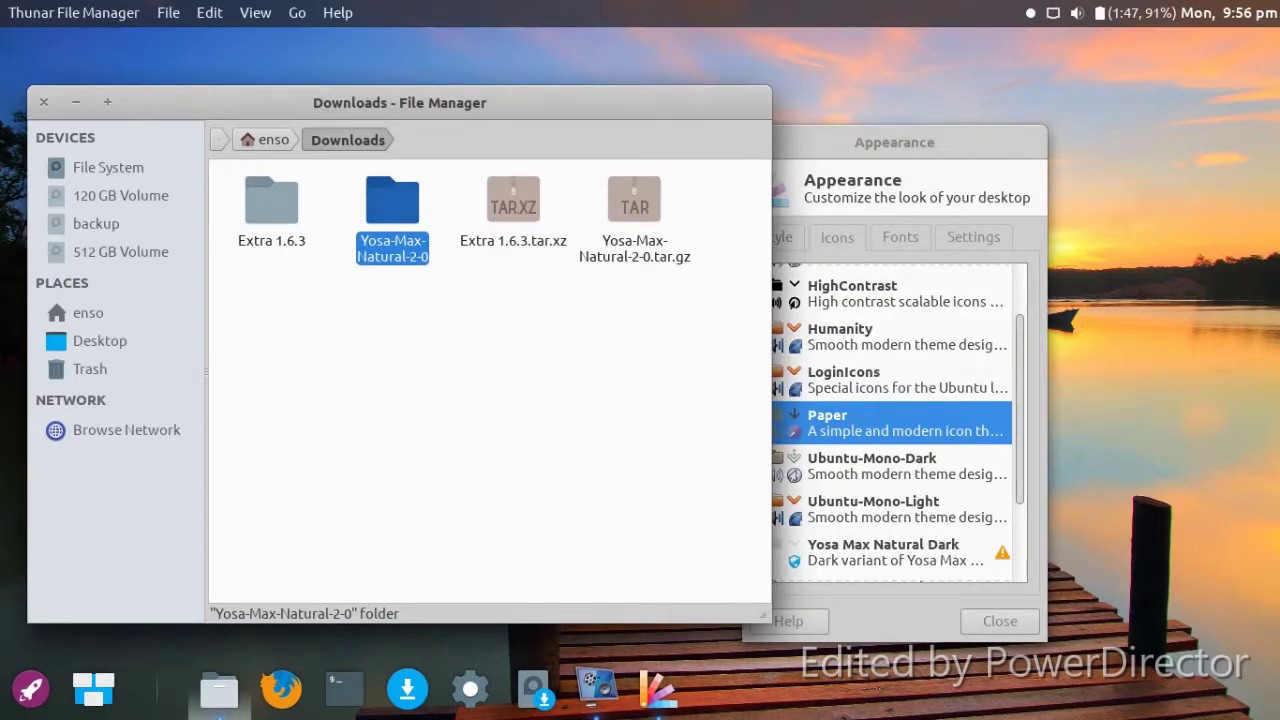
Step: Try to install the Extra 1.6.3 folder as an icon theme and close the file manager
{"action": "left_click_drag", "start_coordinate": [268, 200], "coordinate": [830, 340]}
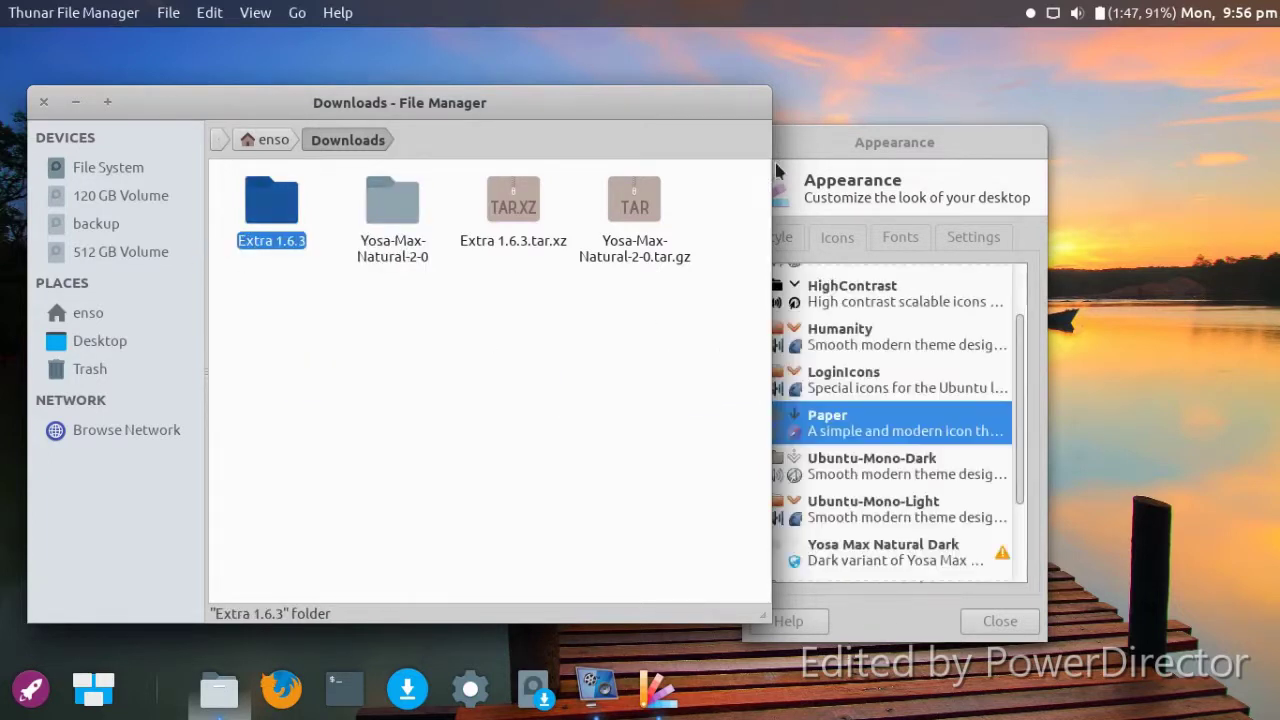
{"action": "left_click", "coordinate": [43, 102]}
{"action": "left_click_drag", "start_coordinate": [797, 160], "coordinate": [737, 126]}
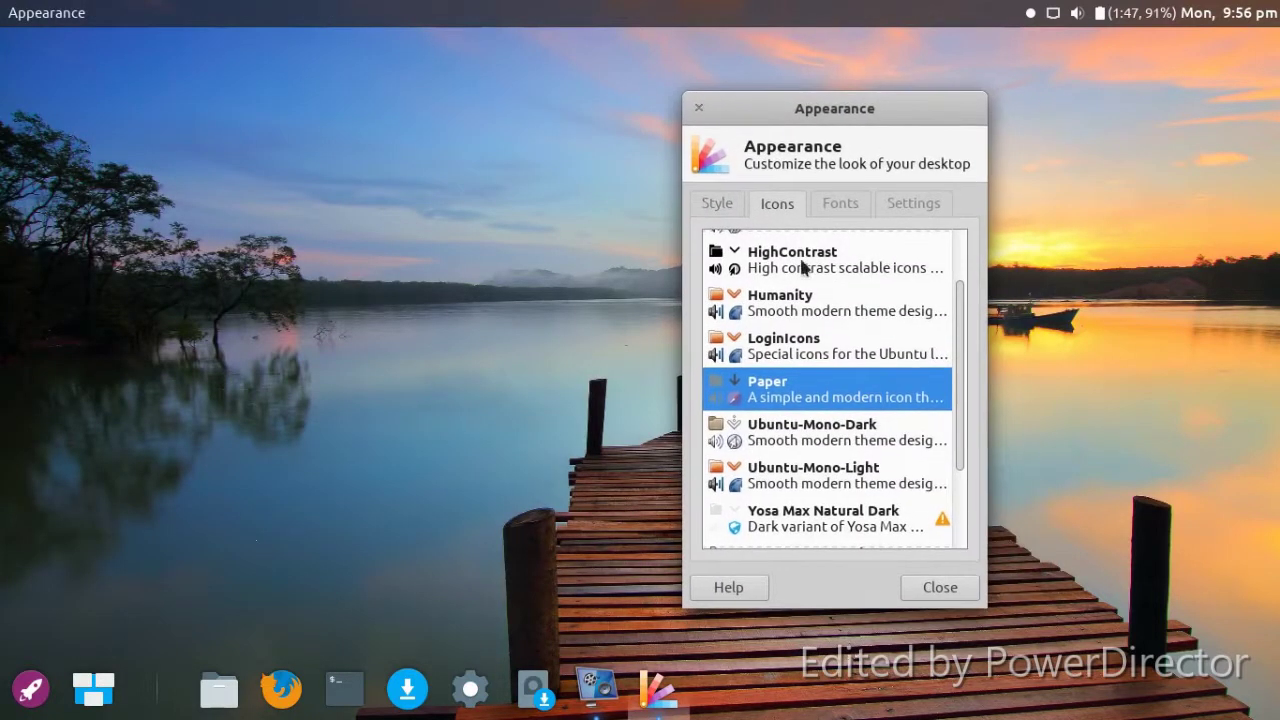
Step: Apply the Yosa Max Natural Dark icon theme and check its icons in the application menu
{"action": "left_click", "coordinate": [815, 518]}
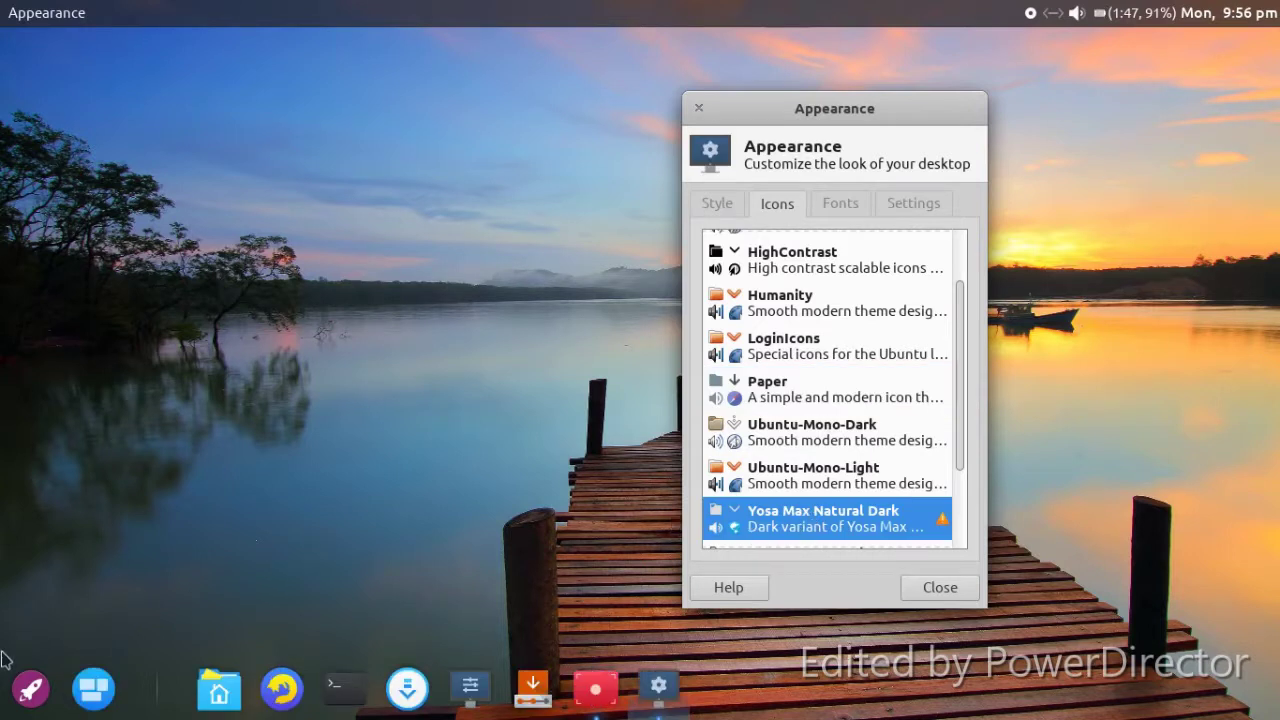
{"action": "left_click", "coordinate": [30, 688]}
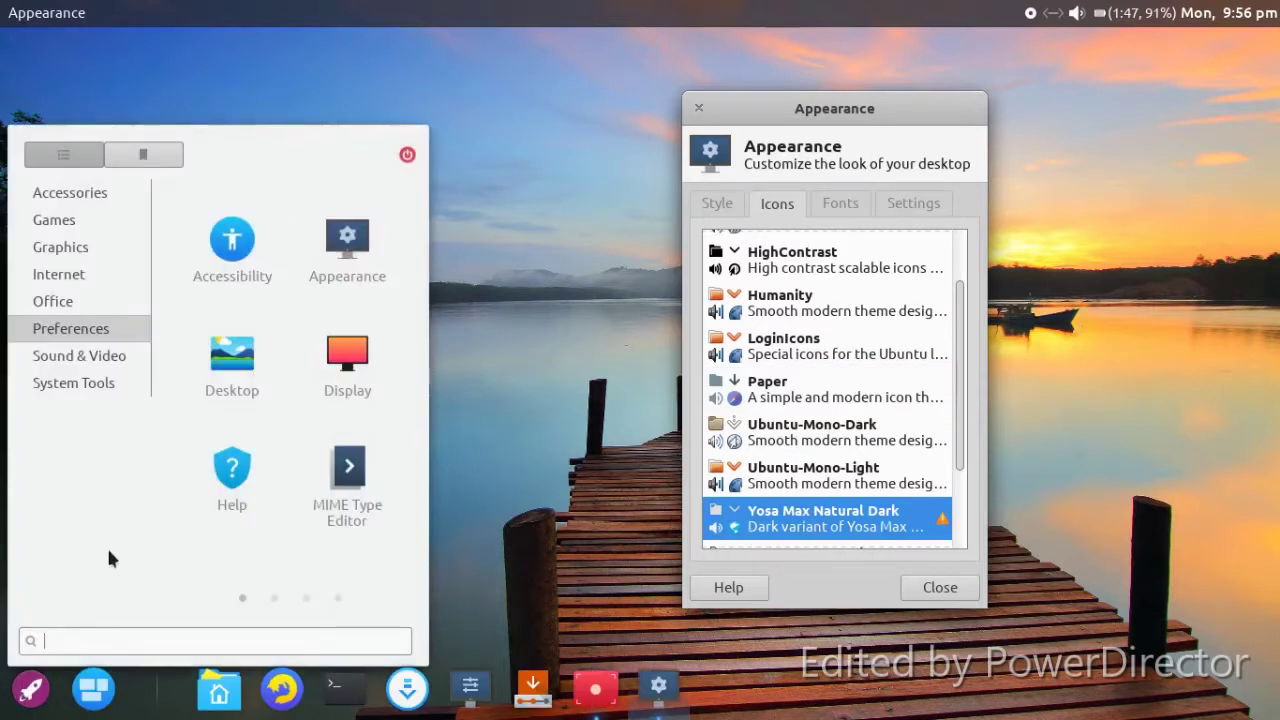
{"action": "left_click", "coordinate": [72, 210]}
{"action": "left_click", "coordinate": [456, 331]}
Step: Apply the Enso style and check the System Tools category in the application menu
{"action": "left_click", "coordinate": [708, 204]}
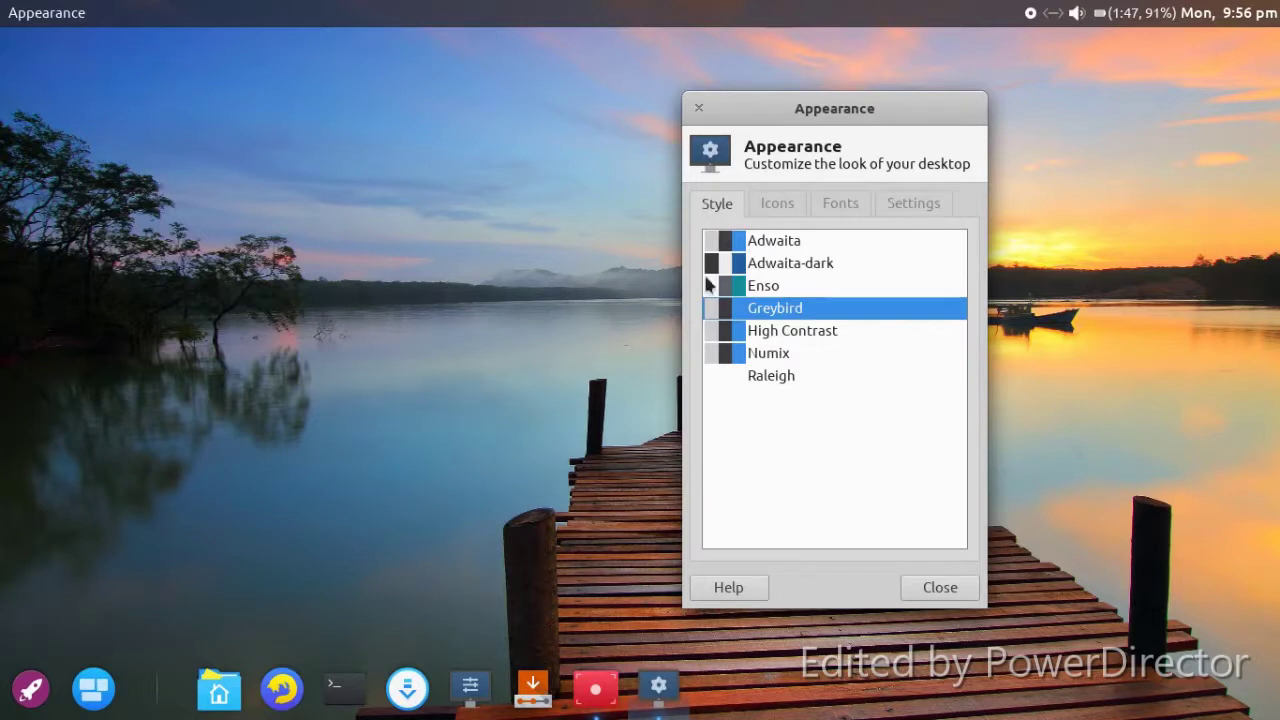
{"action": "left_click", "coordinate": [737, 288]}
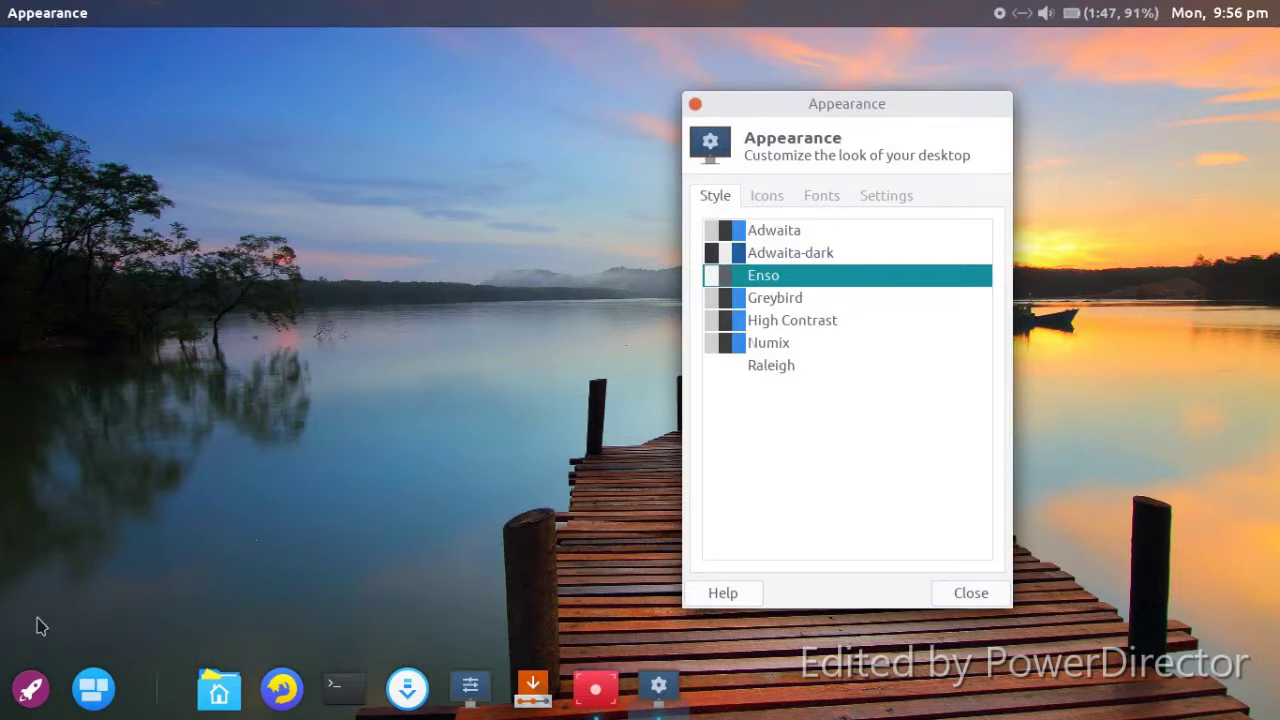
{"action": "left_click", "coordinate": [15, 700]}
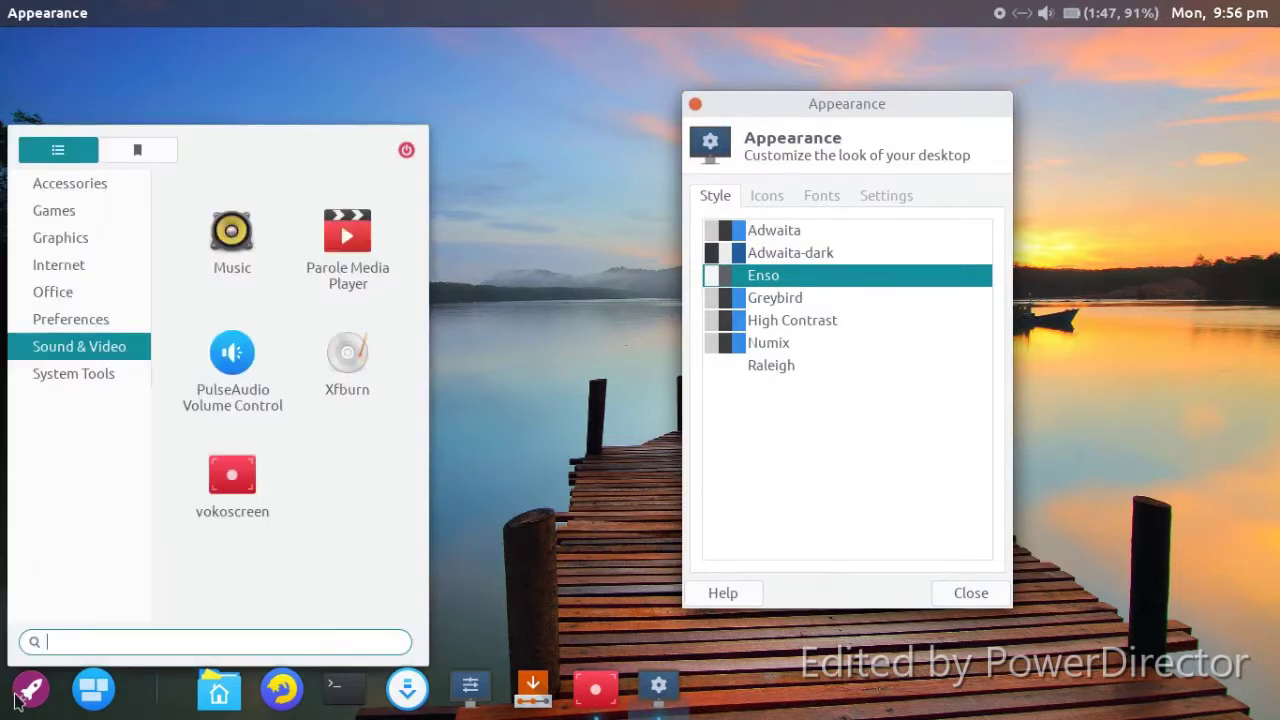
{"action": "left_click", "coordinate": [82, 375]}
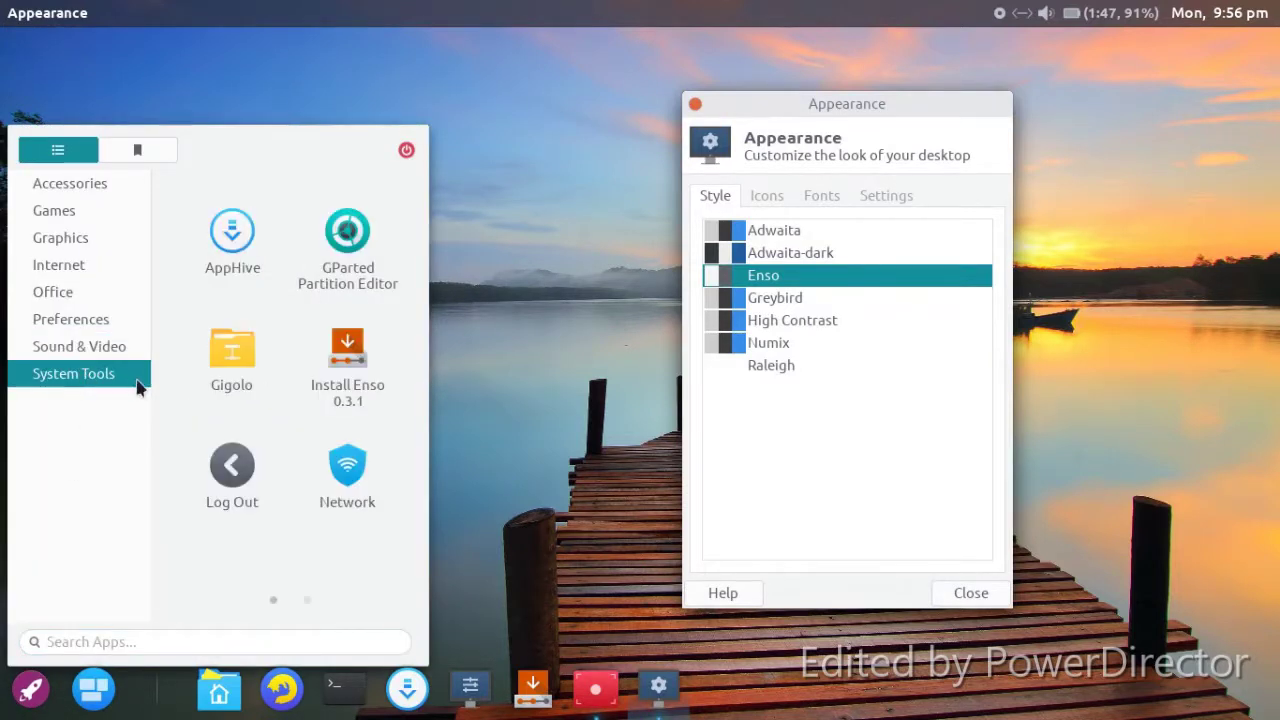
Step: Close the application menu and the Appearance settings
{"action": "left_click", "coordinate": [322, 369]}
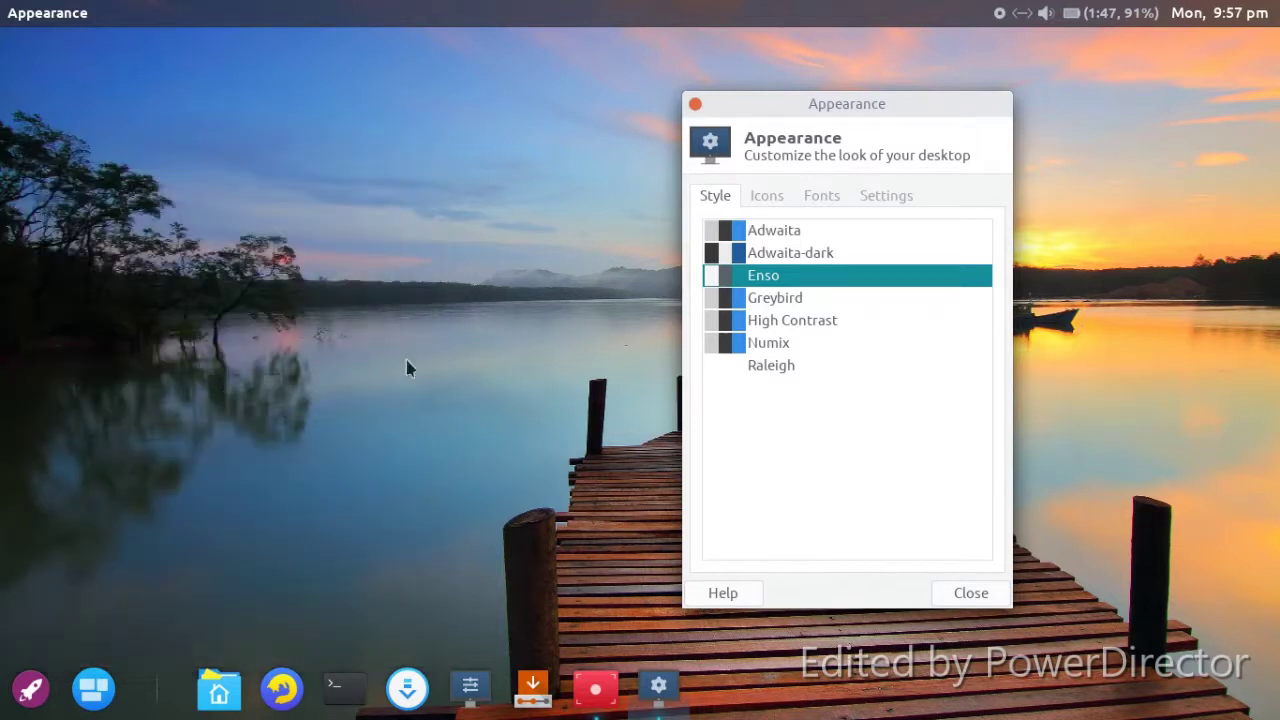
{"action": "left_click", "coordinate": [970, 592]}
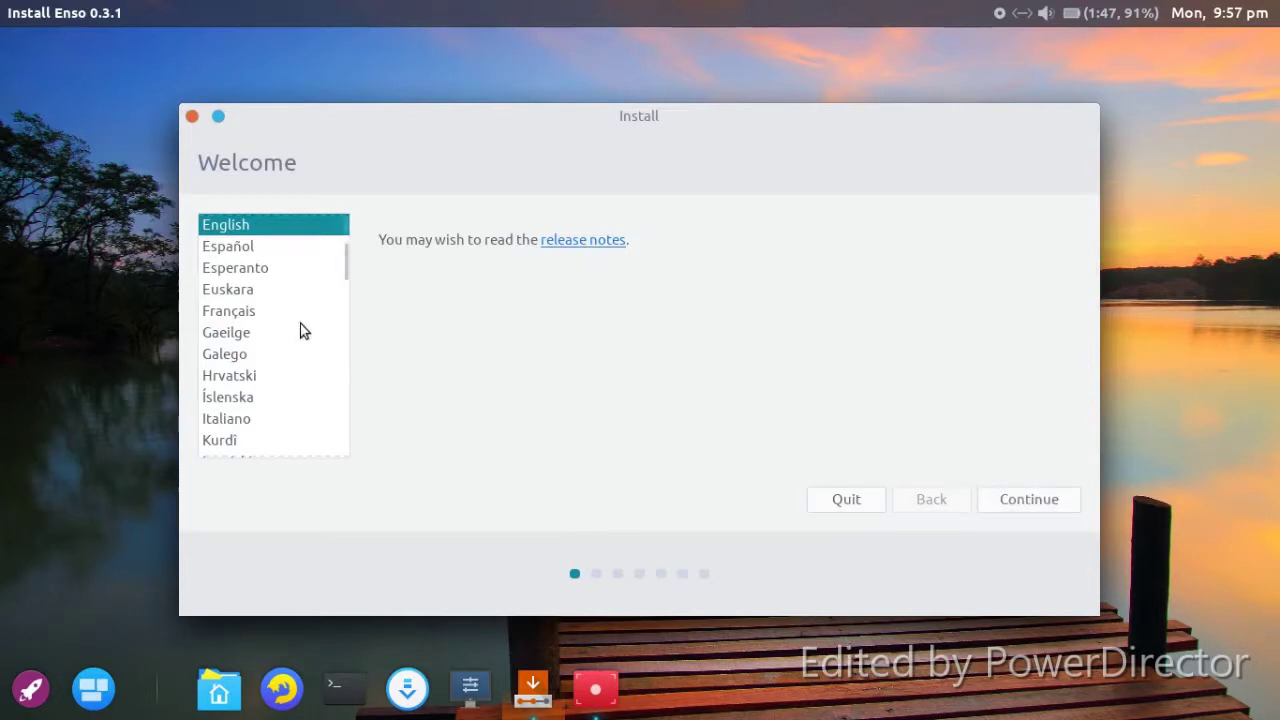
Step: Look through the Enso installer with English and the English (US) keyboard layout up to the updates page, and quit the installation
{"action": "left_click", "coordinate": [1021, 495]}
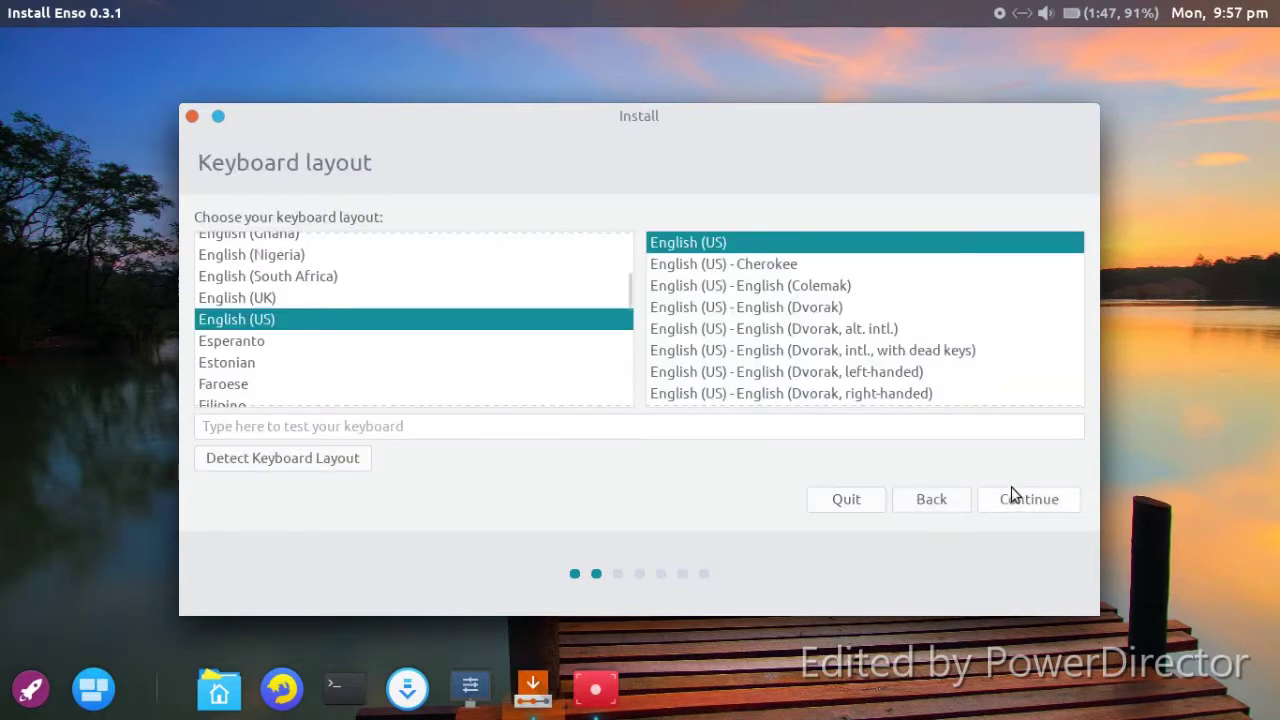
{"action": "left_click", "coordinate": [1005, 498]}
{"action": "left_click", "coordinate": [190, 118]}
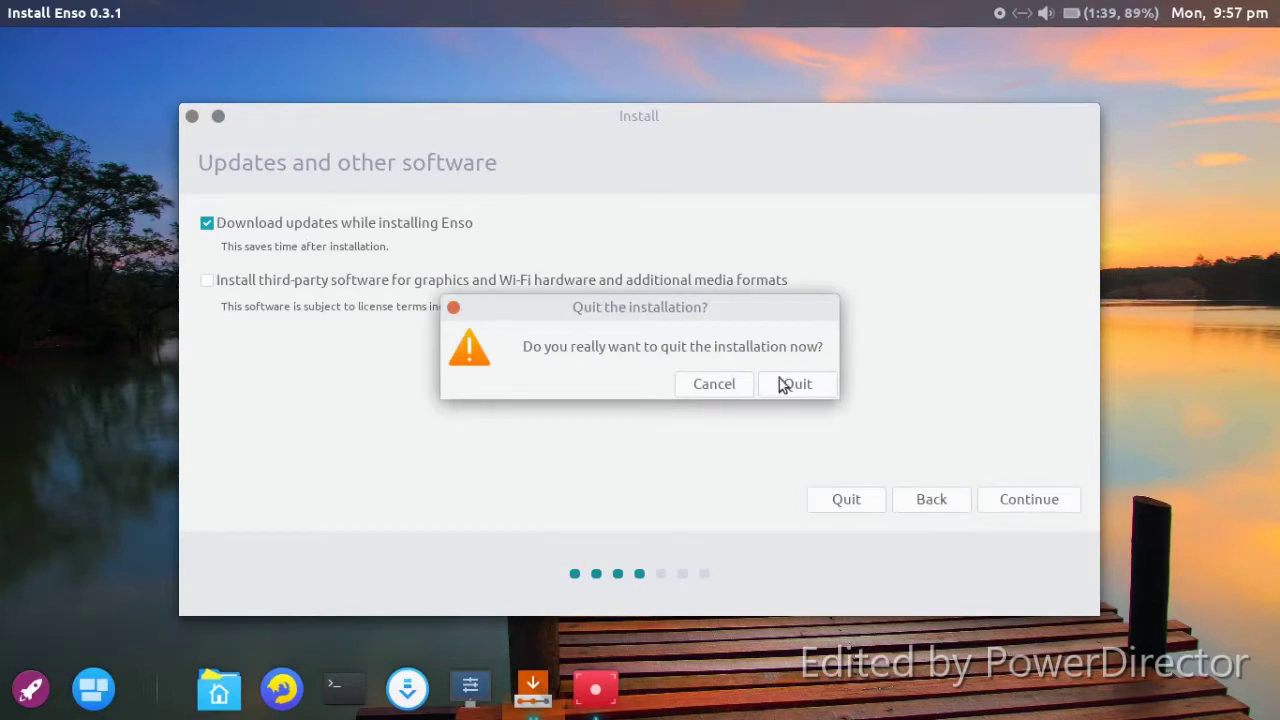
{"action": "left_click", "coordinate": [785, 386]}
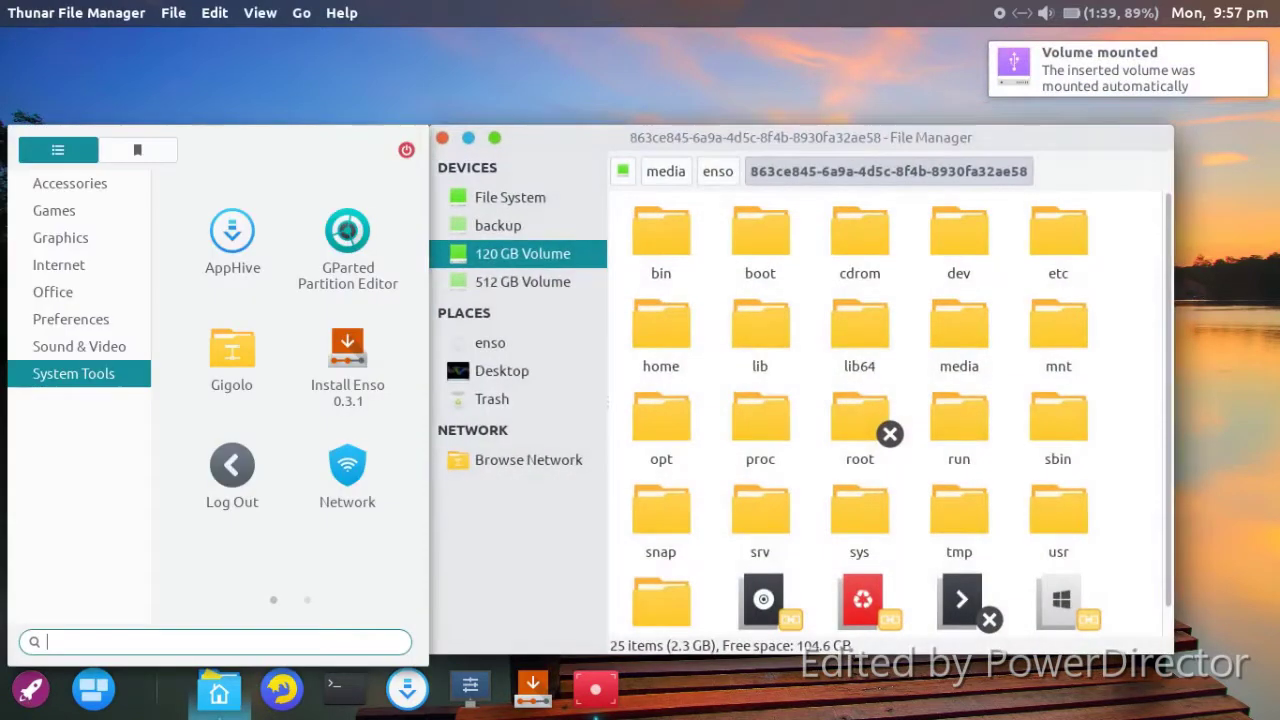
Step: Close the 120 GB Volume window, and look into the home folder's Videos folder before closing the file manager
{"action": "key", "text": "Escape"}
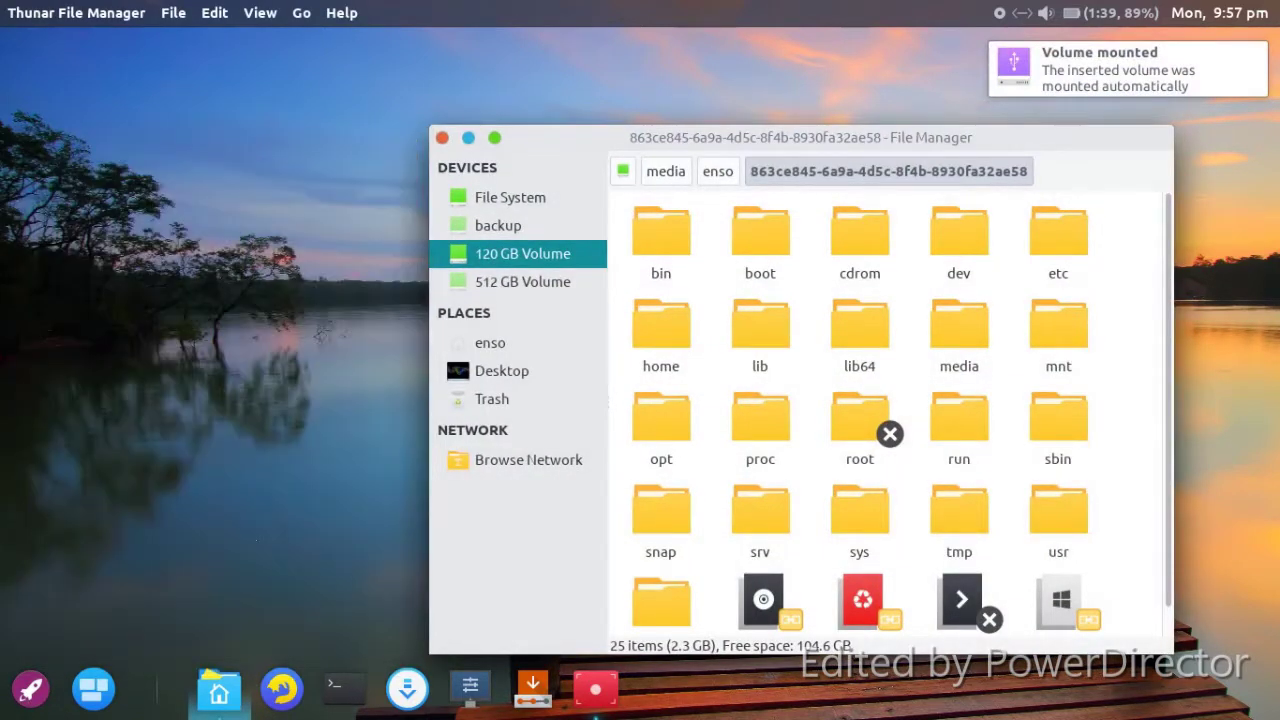
{"action": "left_click_drag", "start_coordinate": [578, 139], "coordinate": [435, 112]}
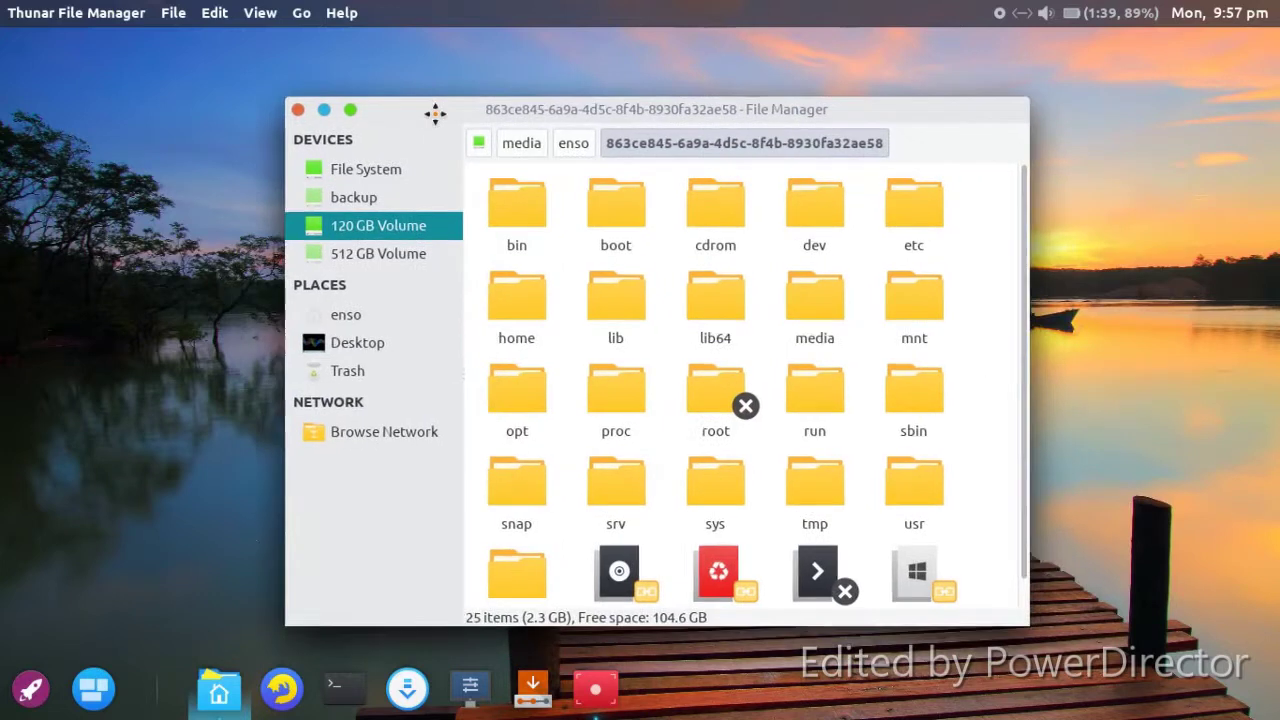
{"action": "left_click", "coordinate": [298, 110]}
{"action": "left_click", "coordinate": [219, 688]}
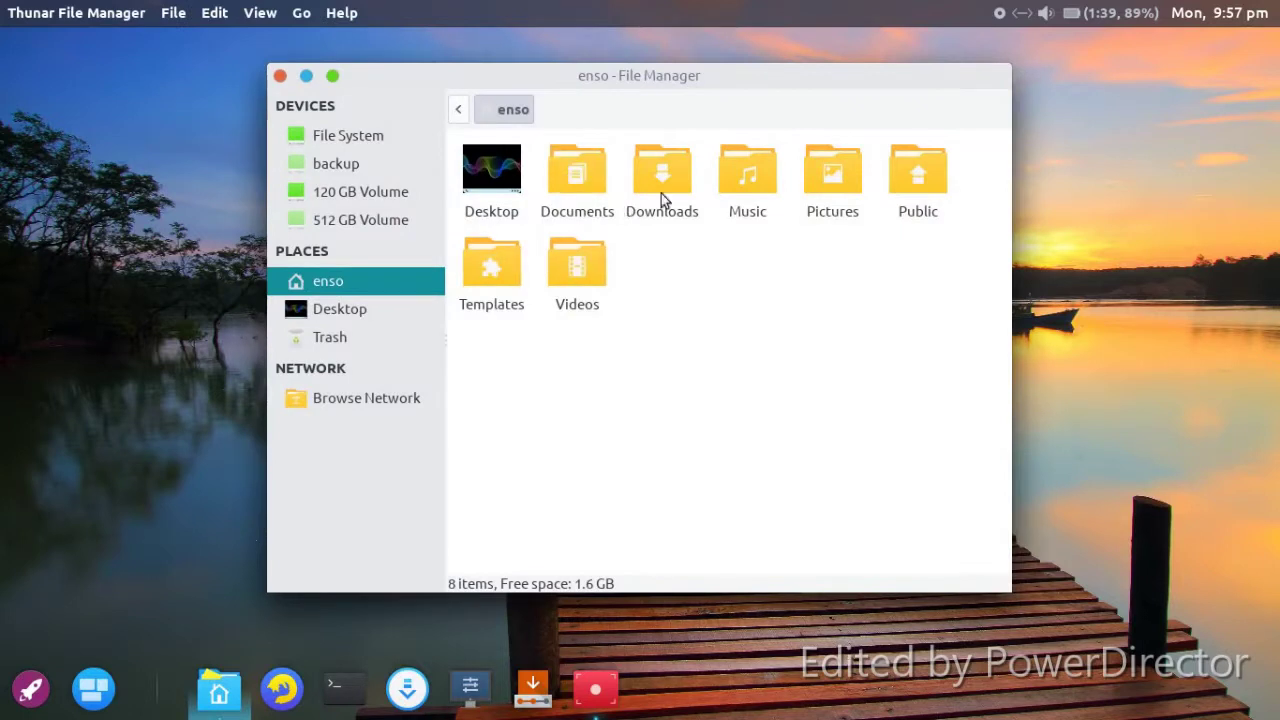
{"action": "double_click", "coordinate": [577, 288]}
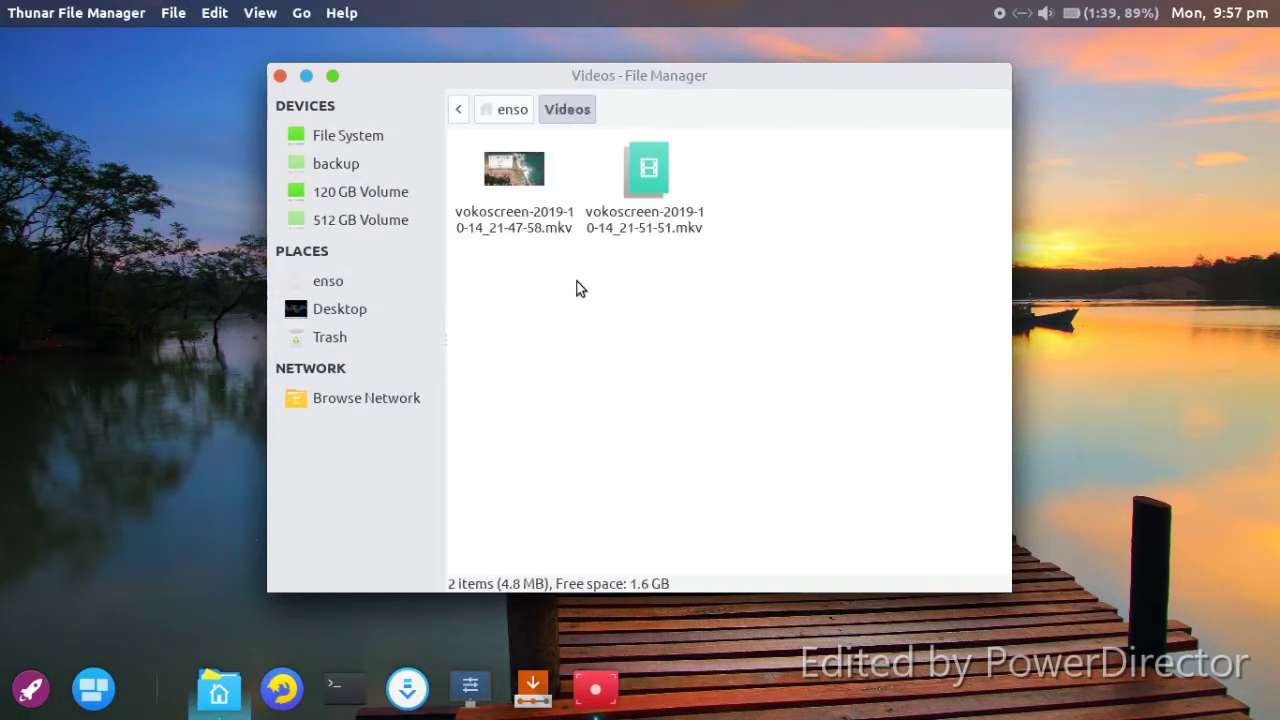
{"action": "left_click", "coordinate": [280, 76]}
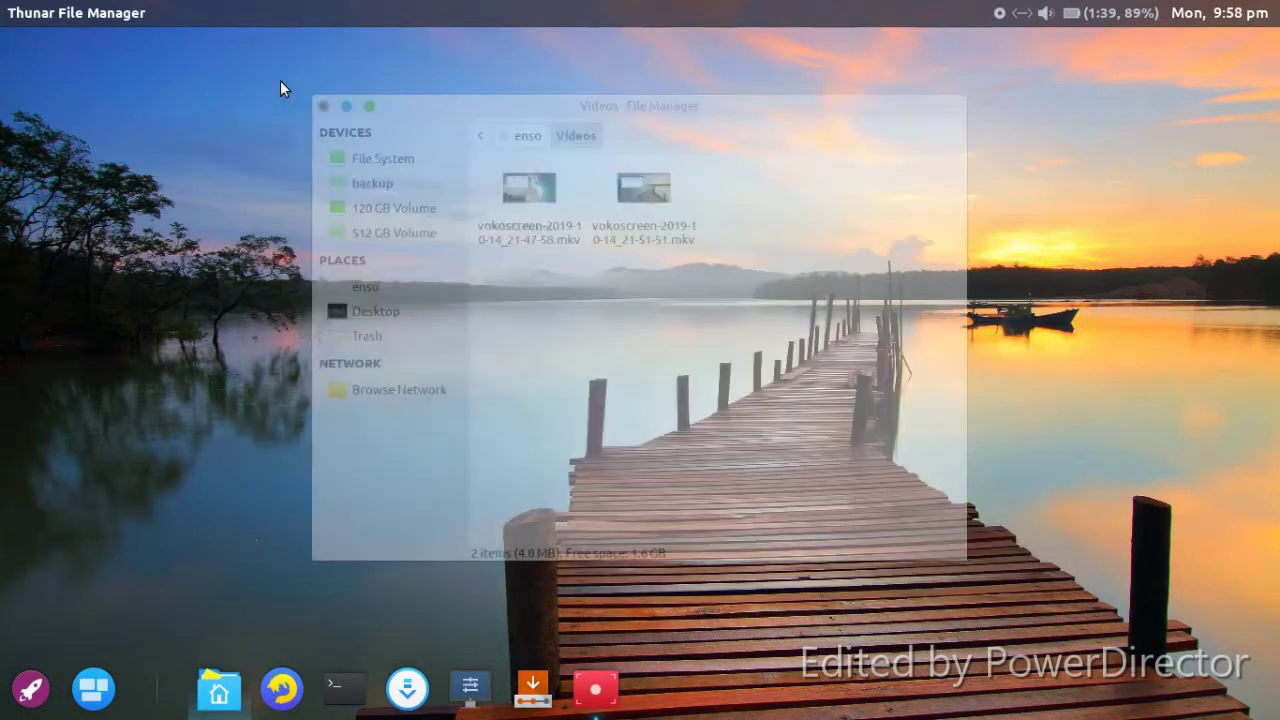
Step: Use the workspace view to switch to the workspace holding the backup volume's file window, and close that window
{"action": "right_click", "coordinate": [335, 118]}
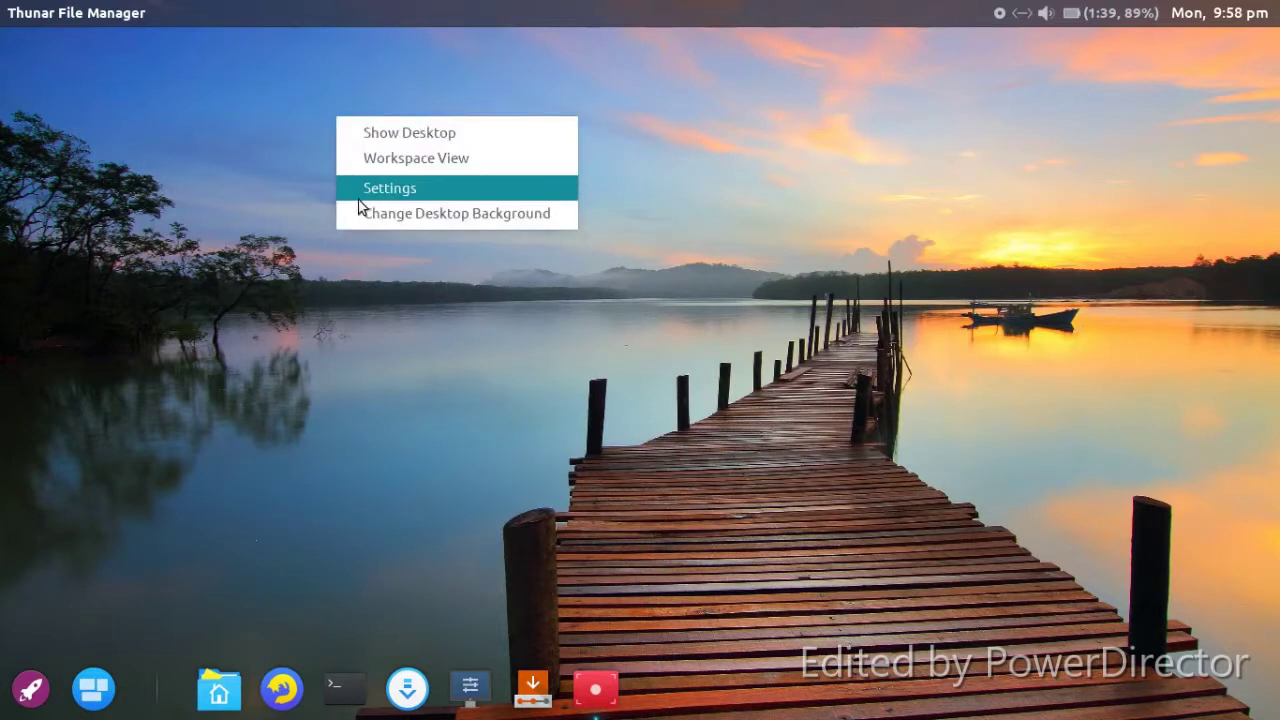
{"action": "left_click", "coordinate": [351, 160]}
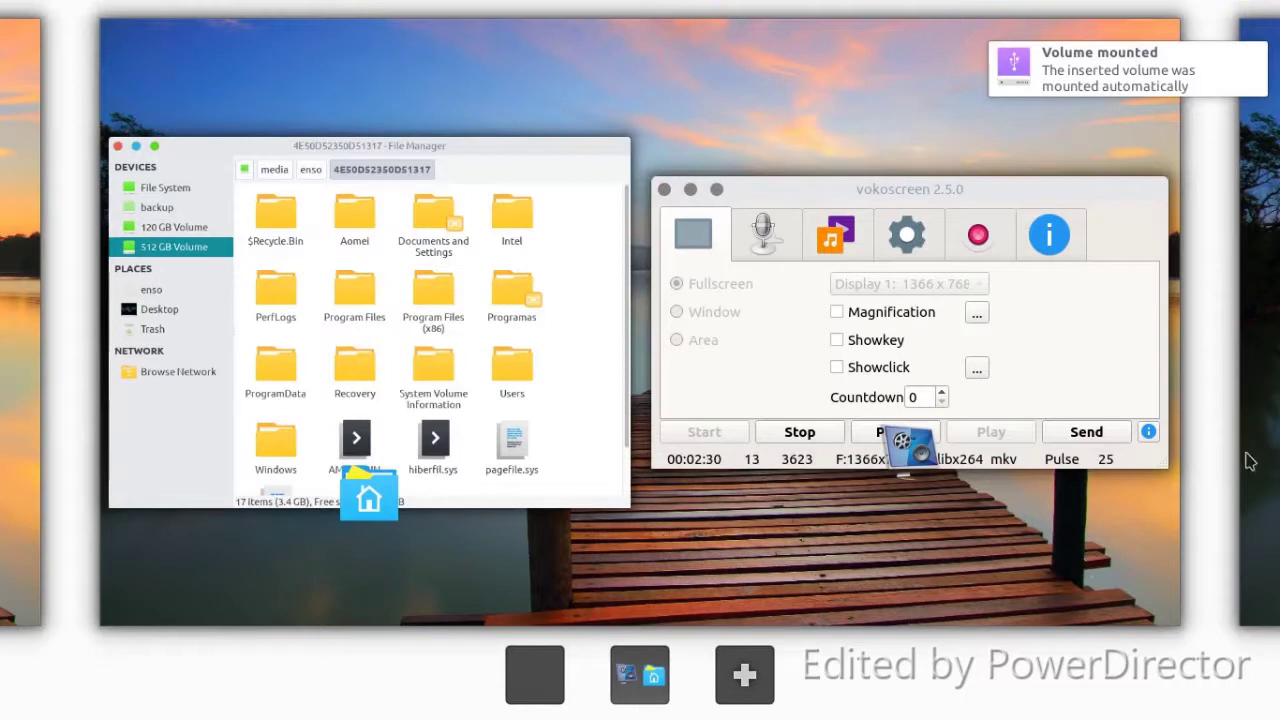
{"action": "left_click", "coordinate": [1277, 449]}
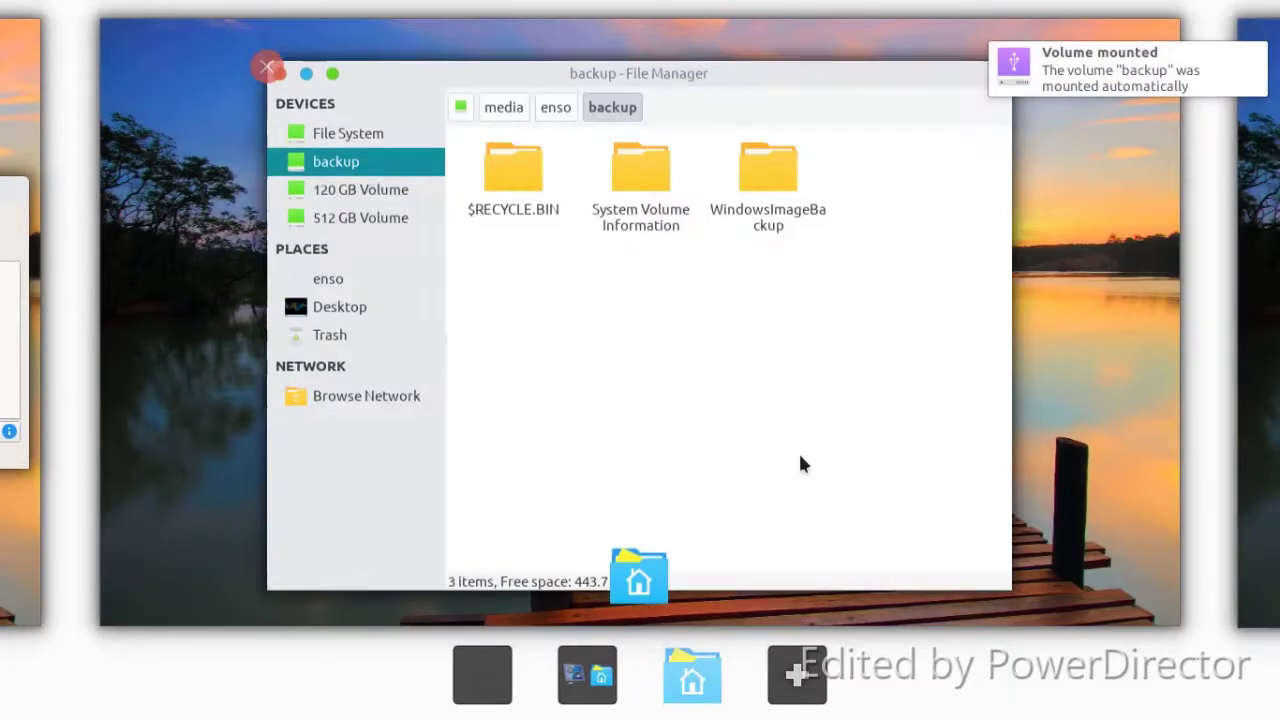
{"action": "left_click", "coordinate": [796, 454]}
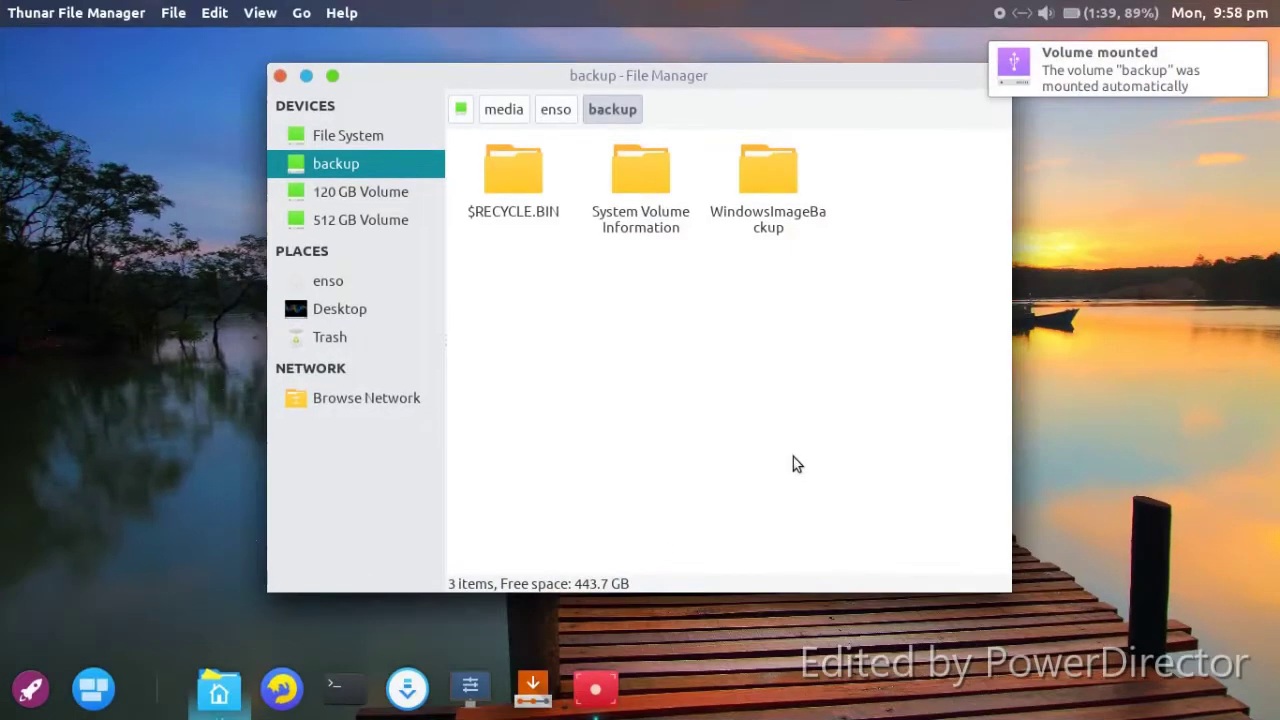
{"action": "left_click", "coordinate": [281, 76]}
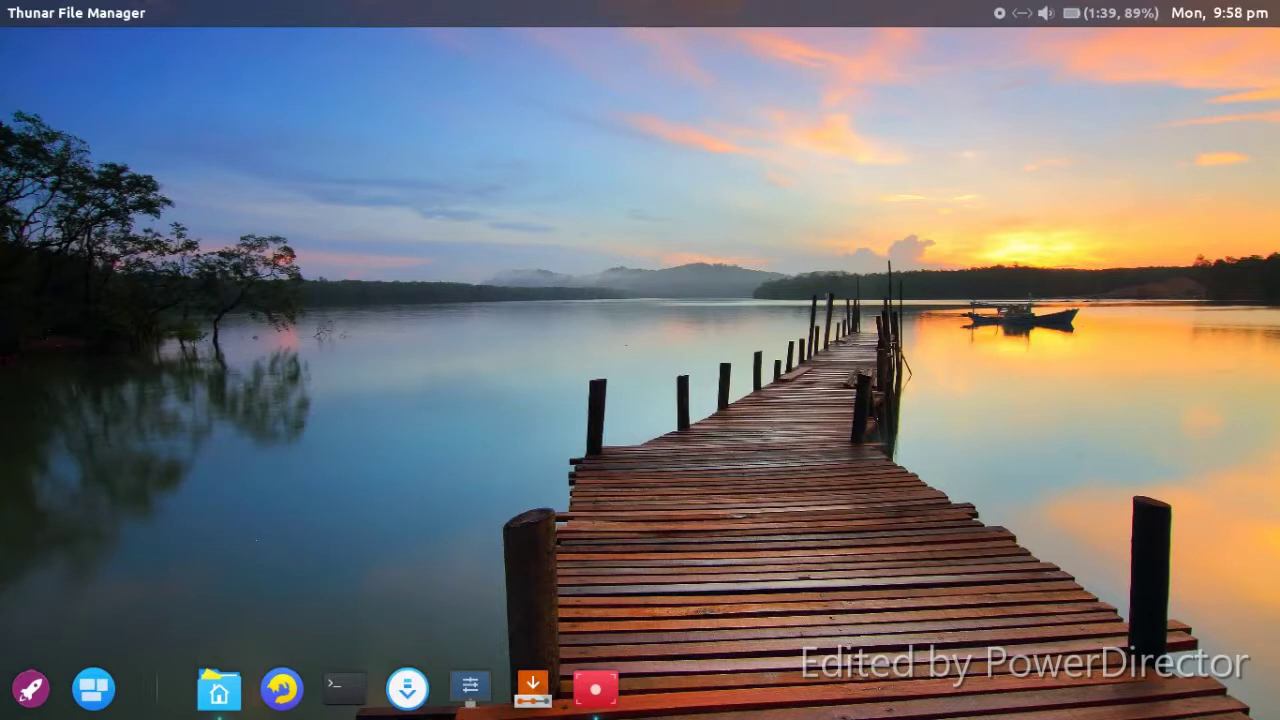
Step: Browse the Sound & Video and Preferences categories of the application menu, and view the Settings Editor before closing it
{"action": "left_click", "coordinate": [30, 688]}
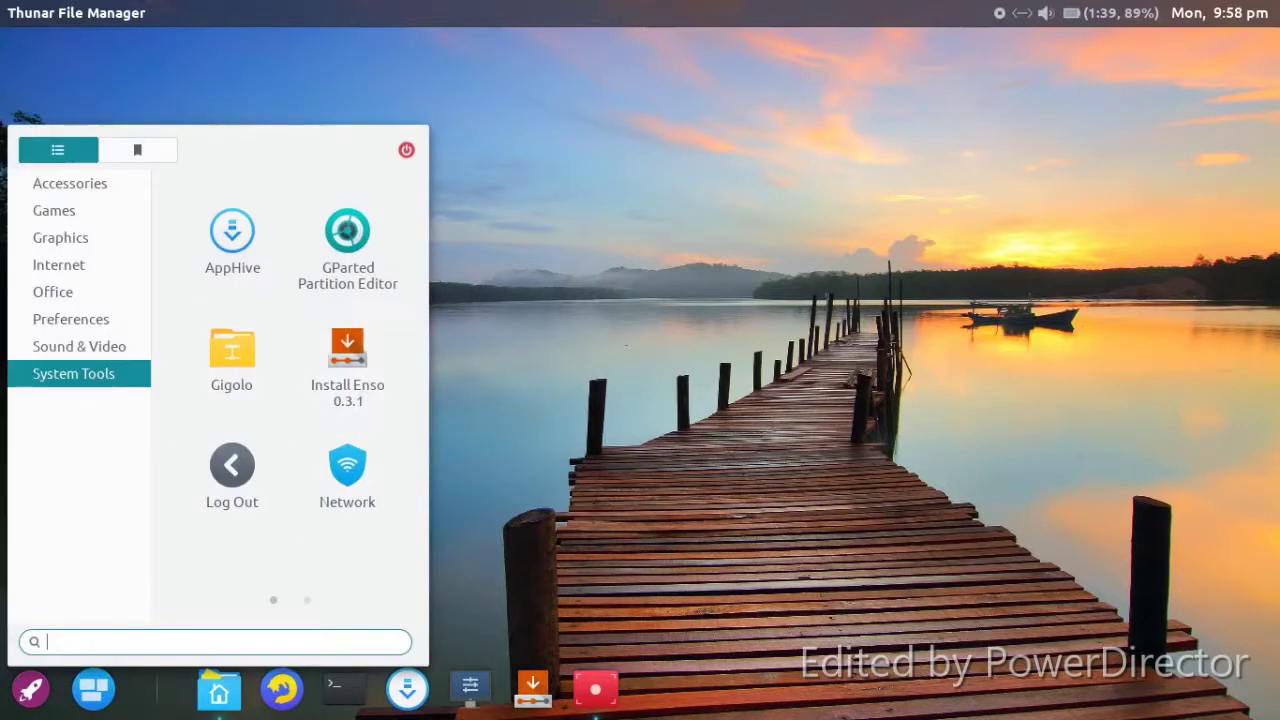
{"action": "left_click", "coordinate": [79, 346]}
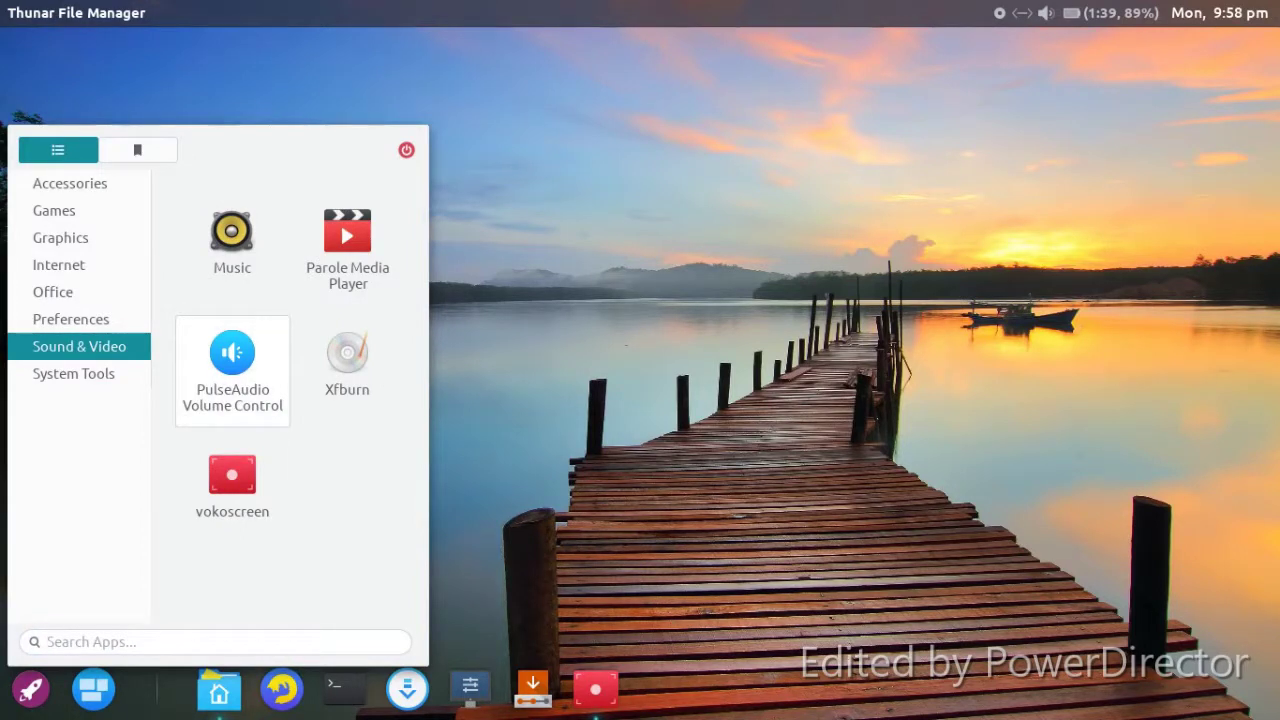
{"action": "left_click", "coordinate": [70, 319]}
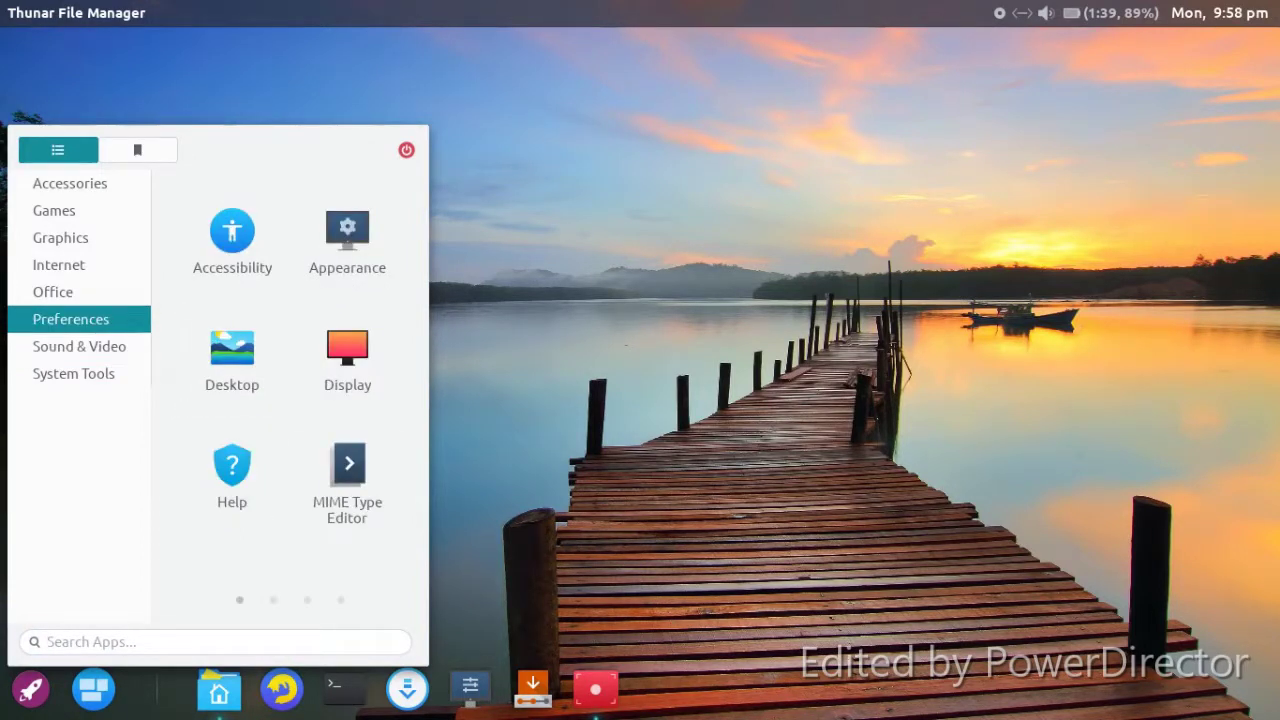
{"action": "scroll", "coordinate": [347, 480], "scroll_direction": "down", "scroll_amount": 2}
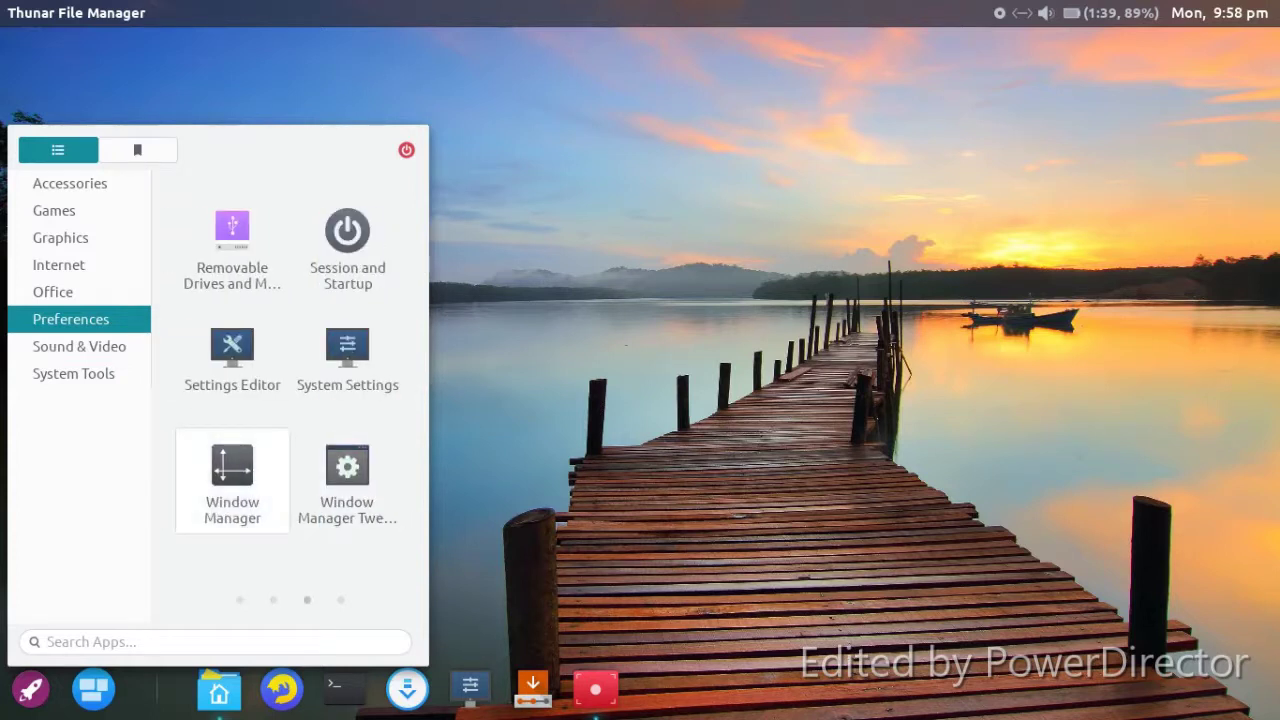
{"action": "left_click", "coordinate": [216, 356]}
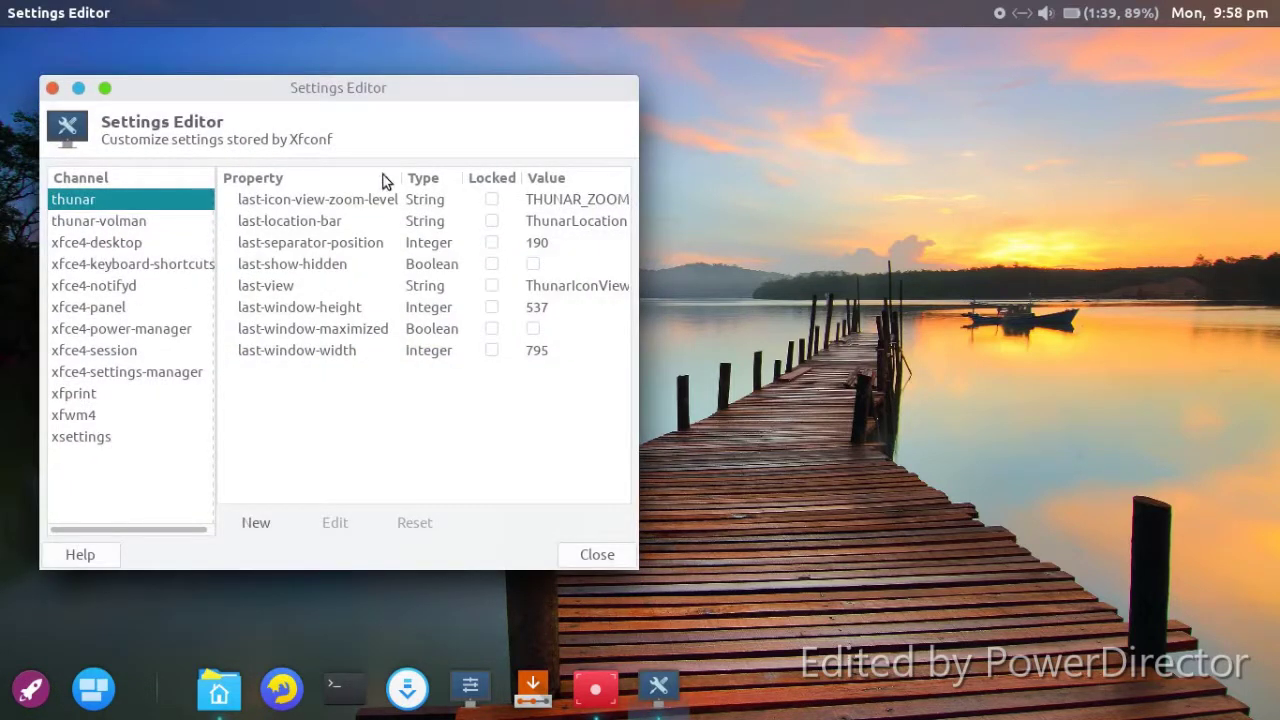
{"action": "left_click", "coordinate": [52, 89]}
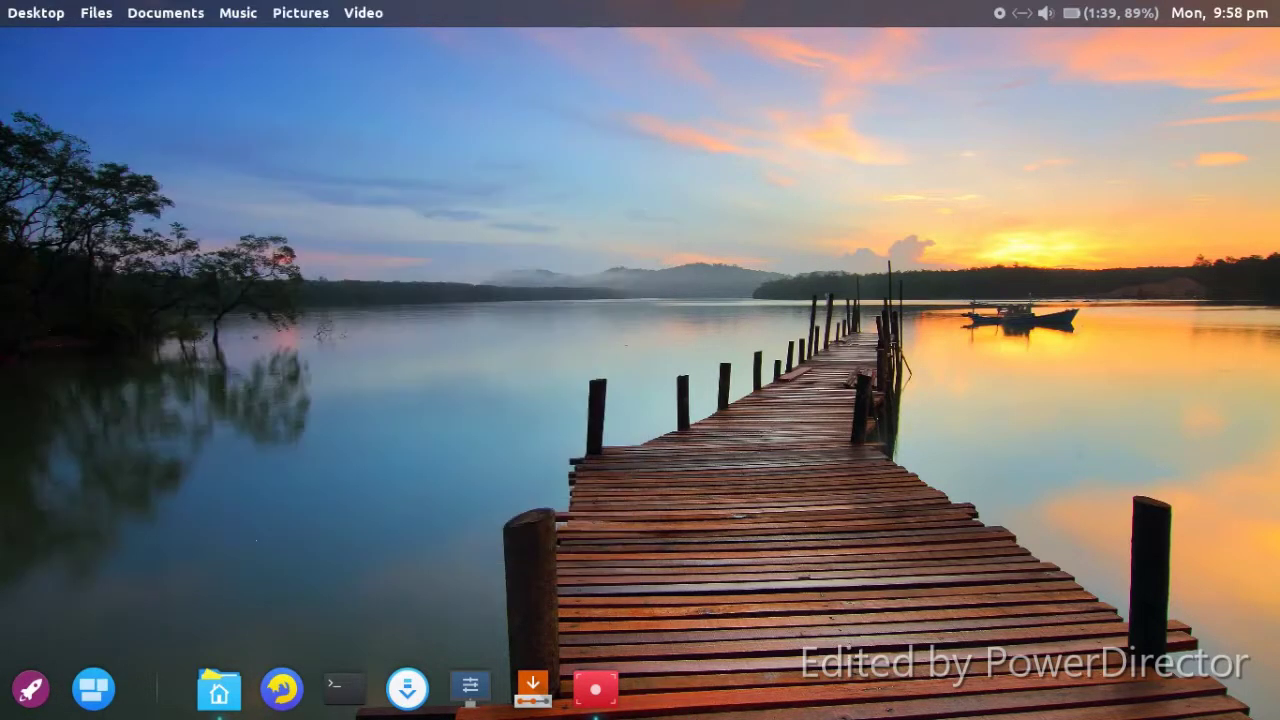
Step: Show the Office applications, and open the Dictionary for a look before closing it
{"action": "left_click", "coordinate": [30, 689]}
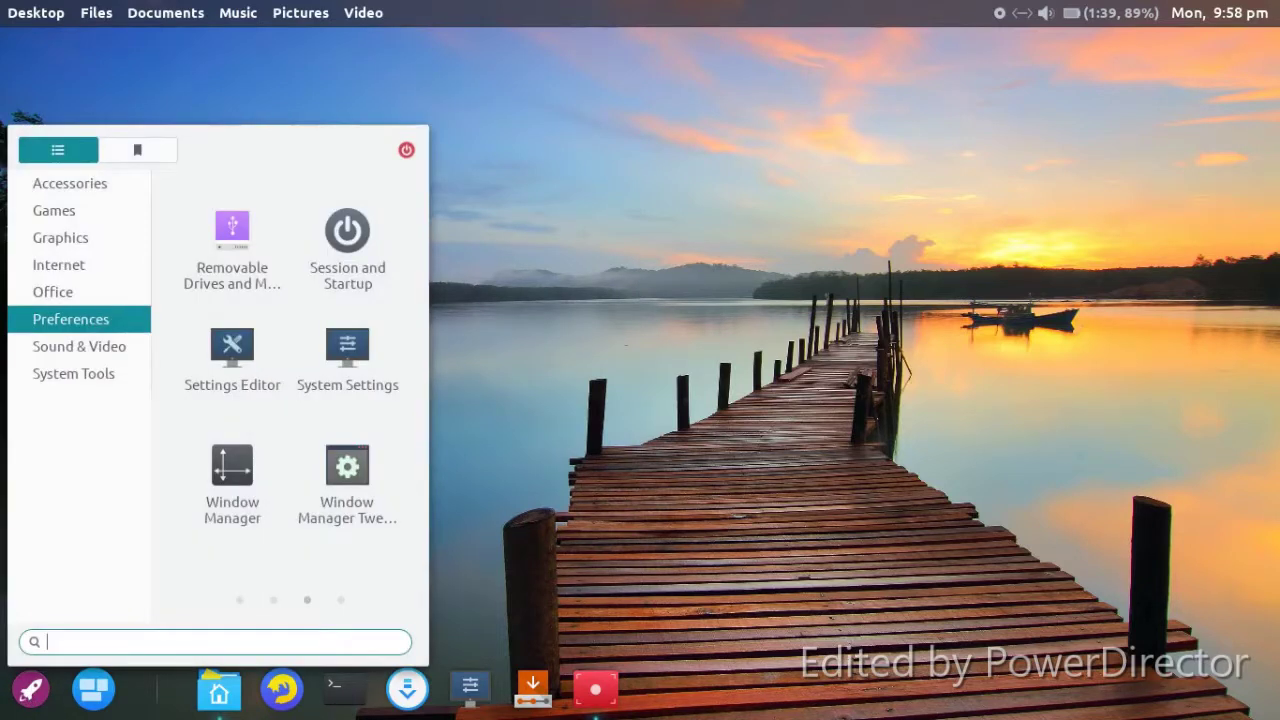
{"action": "left_click", "coordinate": [53, 291]}
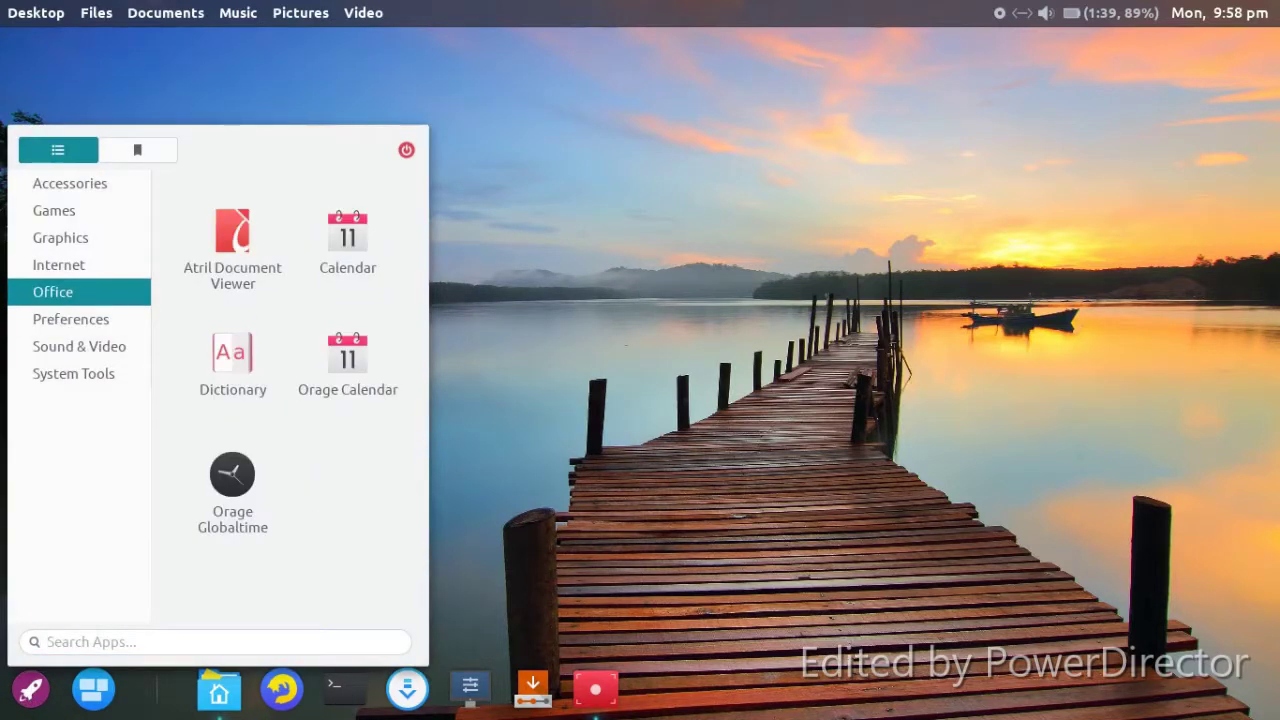
{"action": "left_click", "coordinate": [224, 356]}
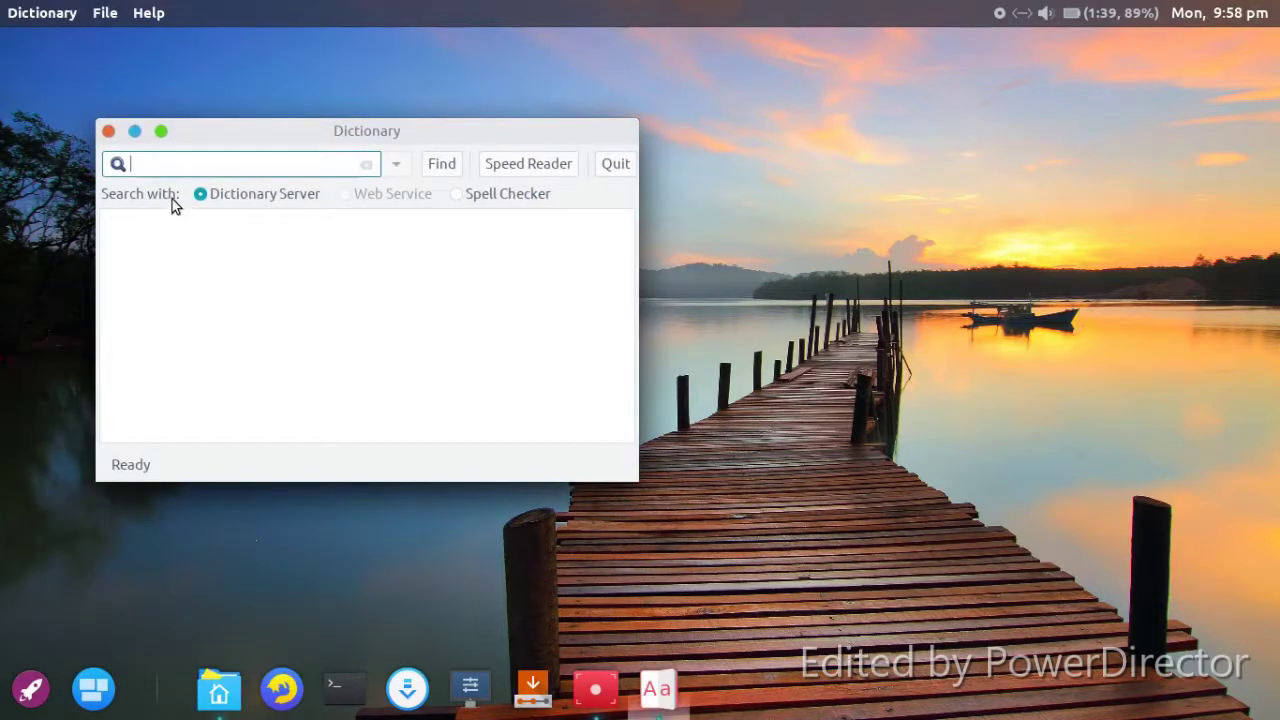
{"action": "left_click", "coordinate": [108, 132]}
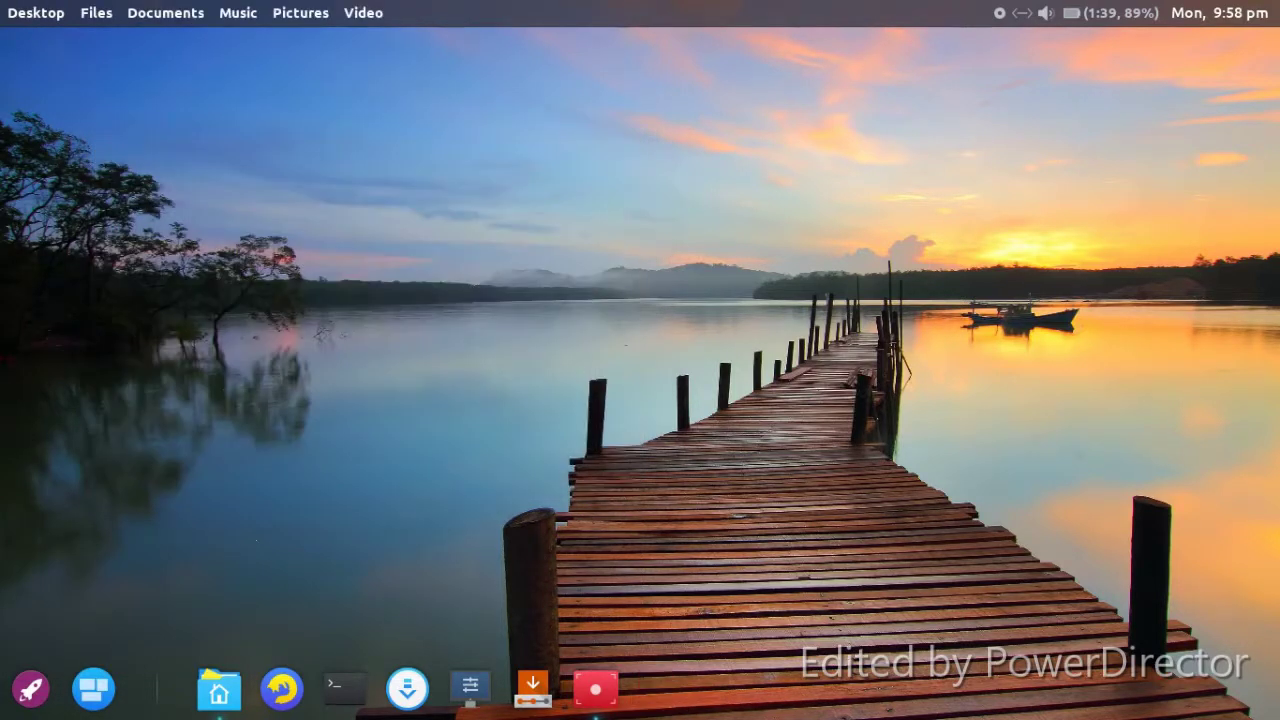
Step: Launch the web browser from the Internet applications, and look over the McOS-themes page on Gnome-look.org listed in the highlights
{"action": "key", "text": "super"}
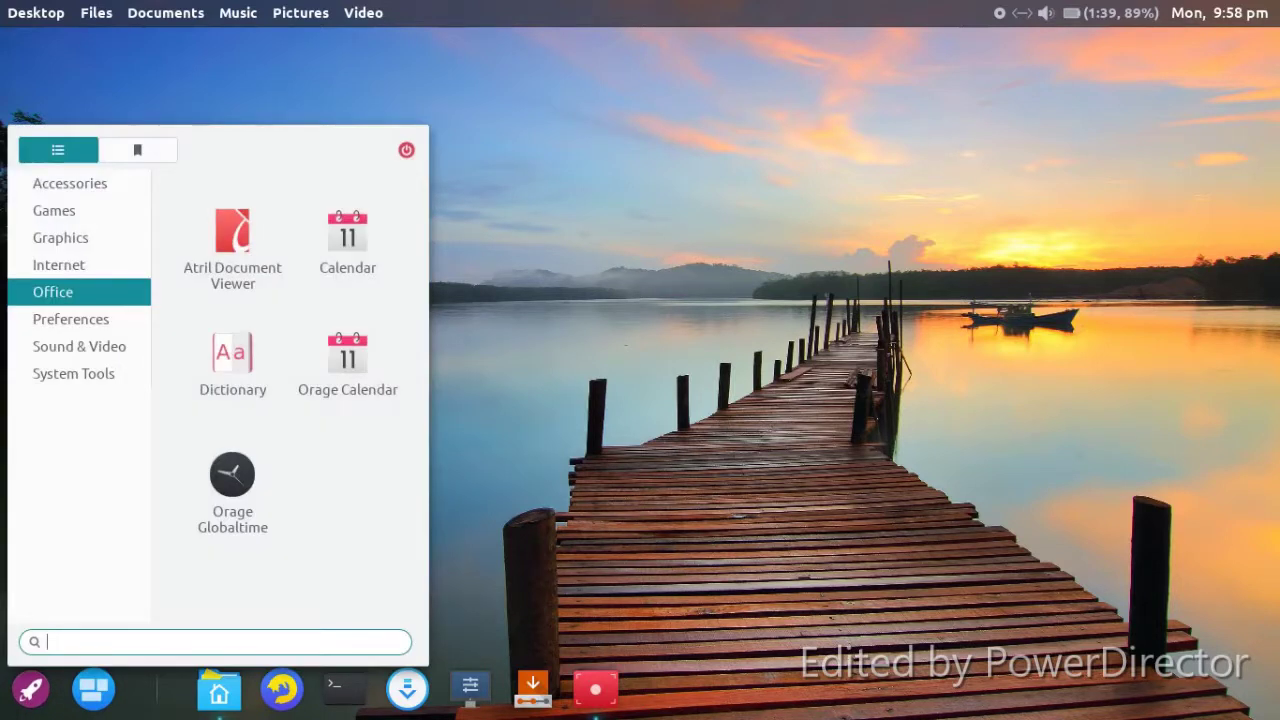
{"action": "left_click", "coordinate": [58, 264]}
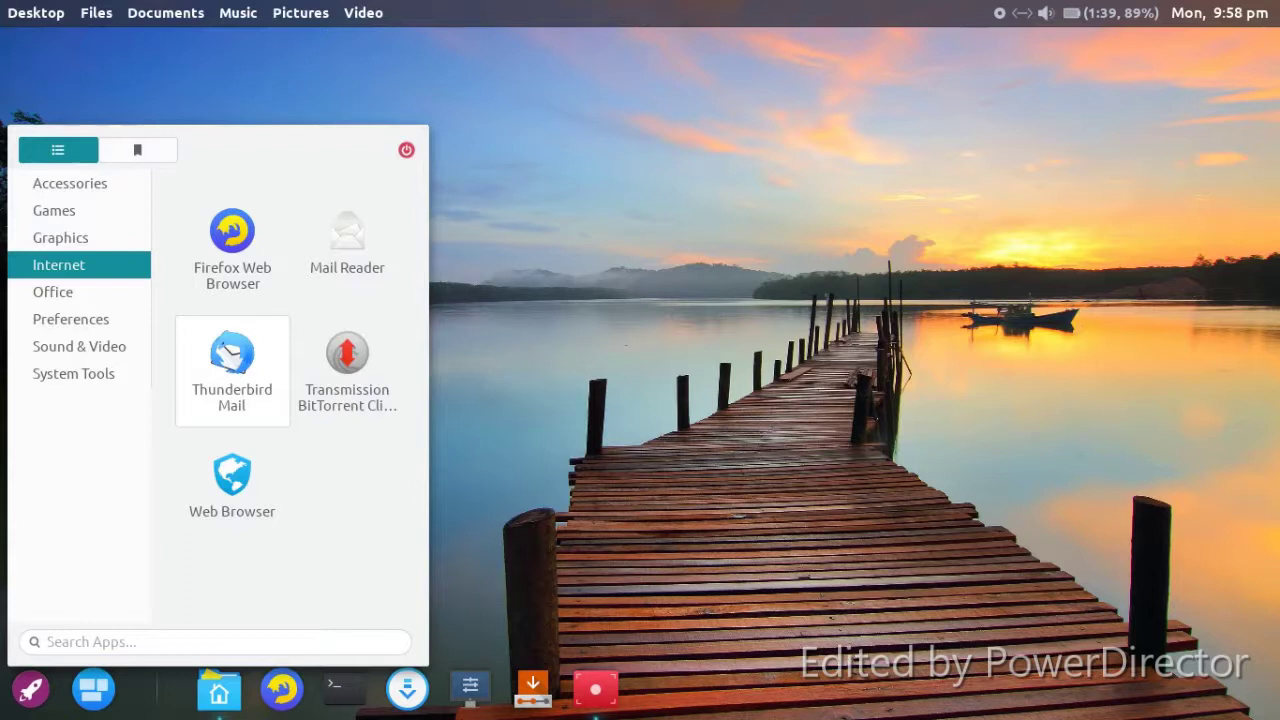
{"action": "left_click", "coordinate": [253, 482]}
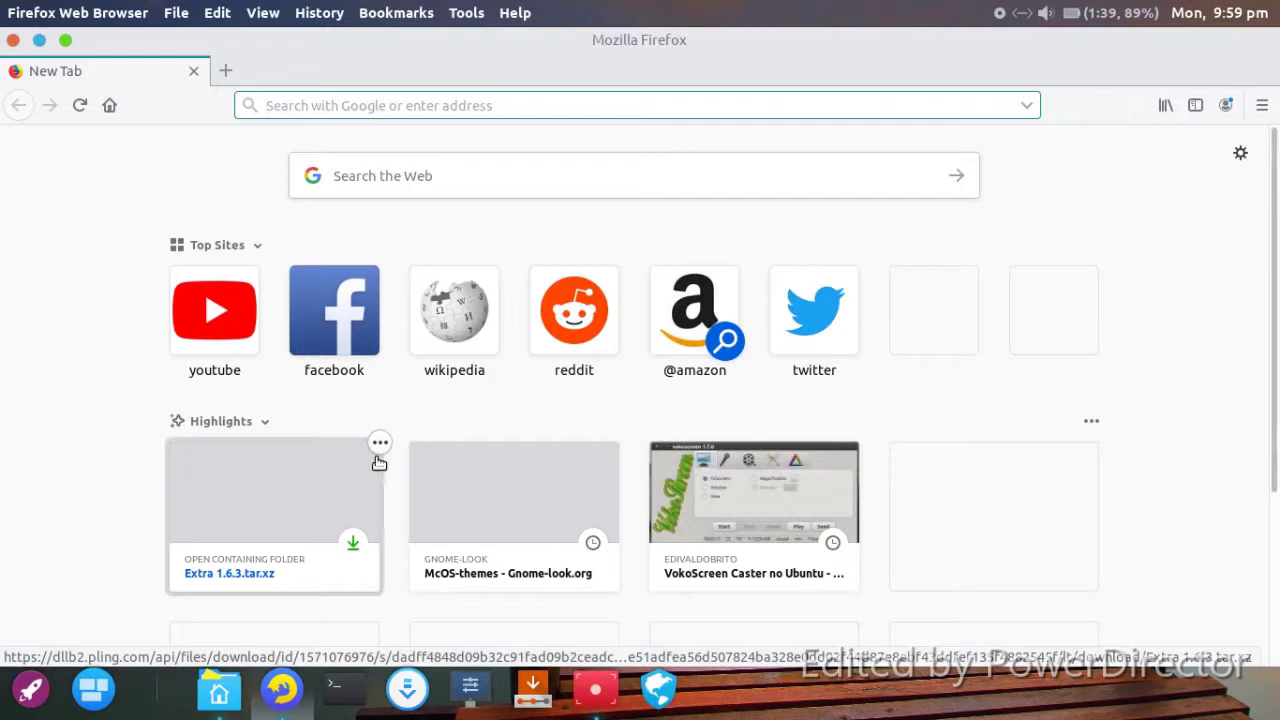
{"action": "left_click", "coordinate": [461, 491]}
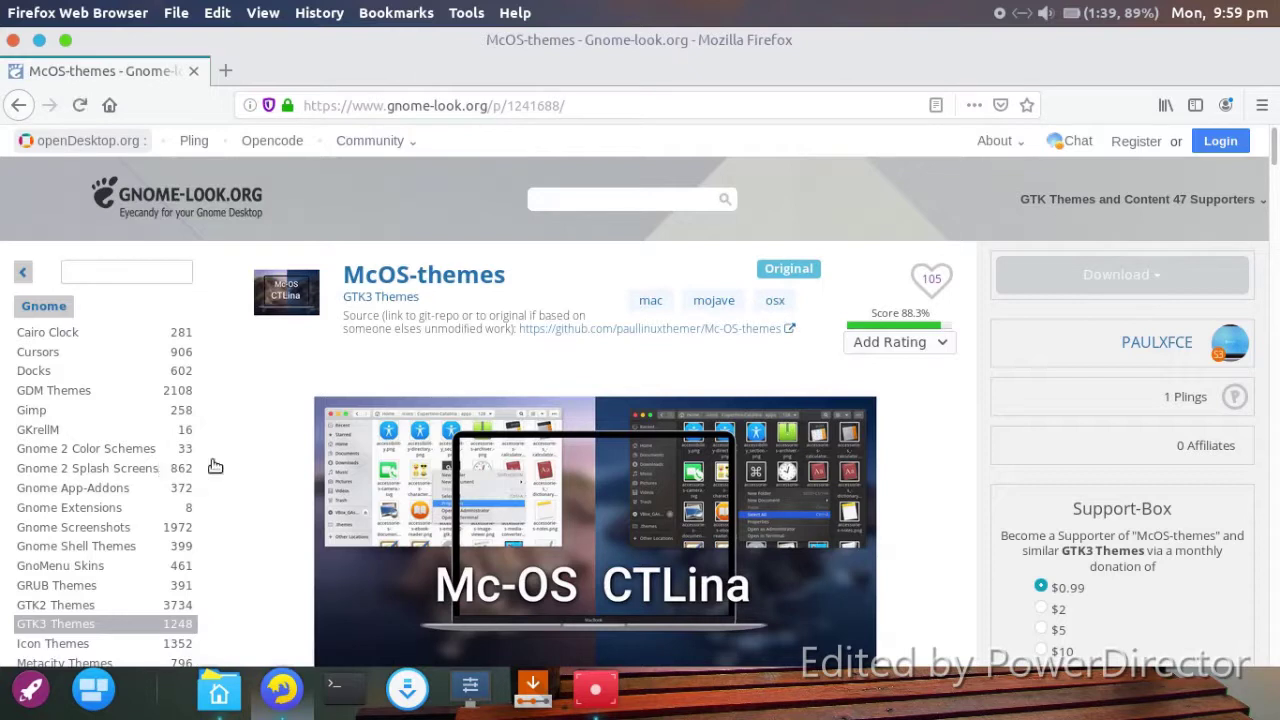
{"action": "scroll", "coordinate": [220, 465], "scroll_direction": "down", "scroll_amount": 5}
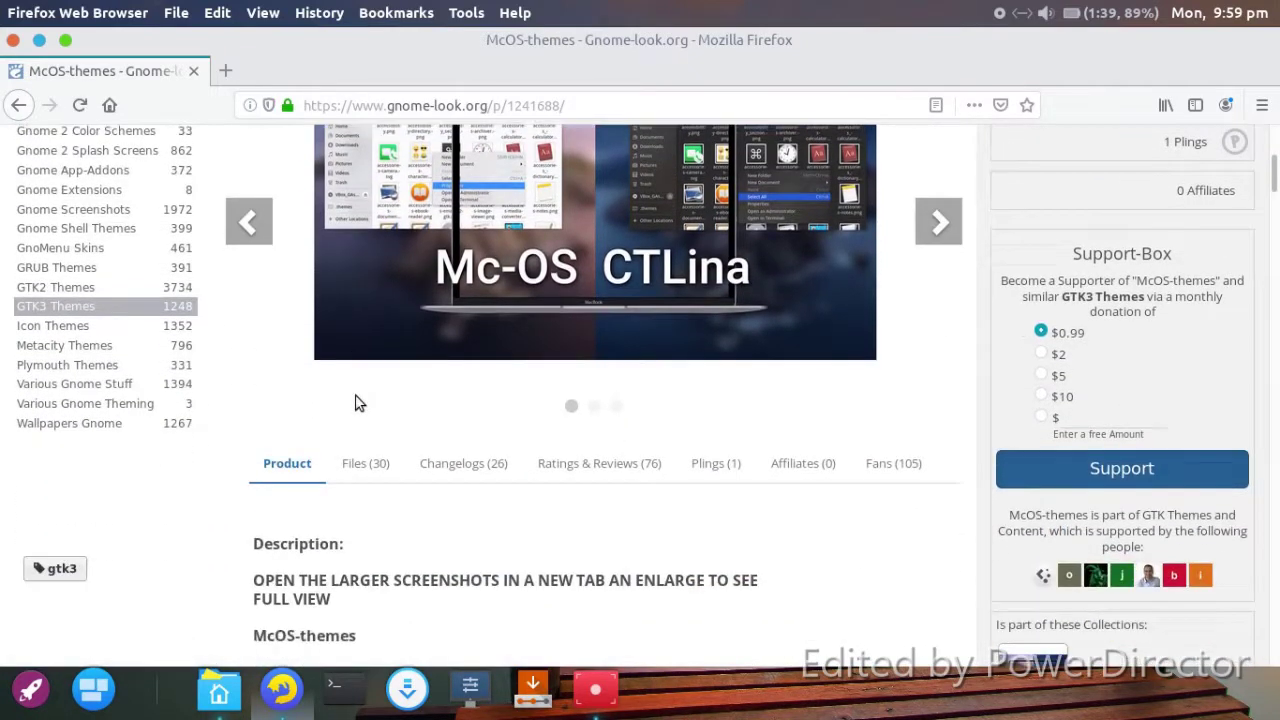
{"action": "scroll", "coordinate": [355, 397], "scroll_direction": "down", "scroll_amount": 4}
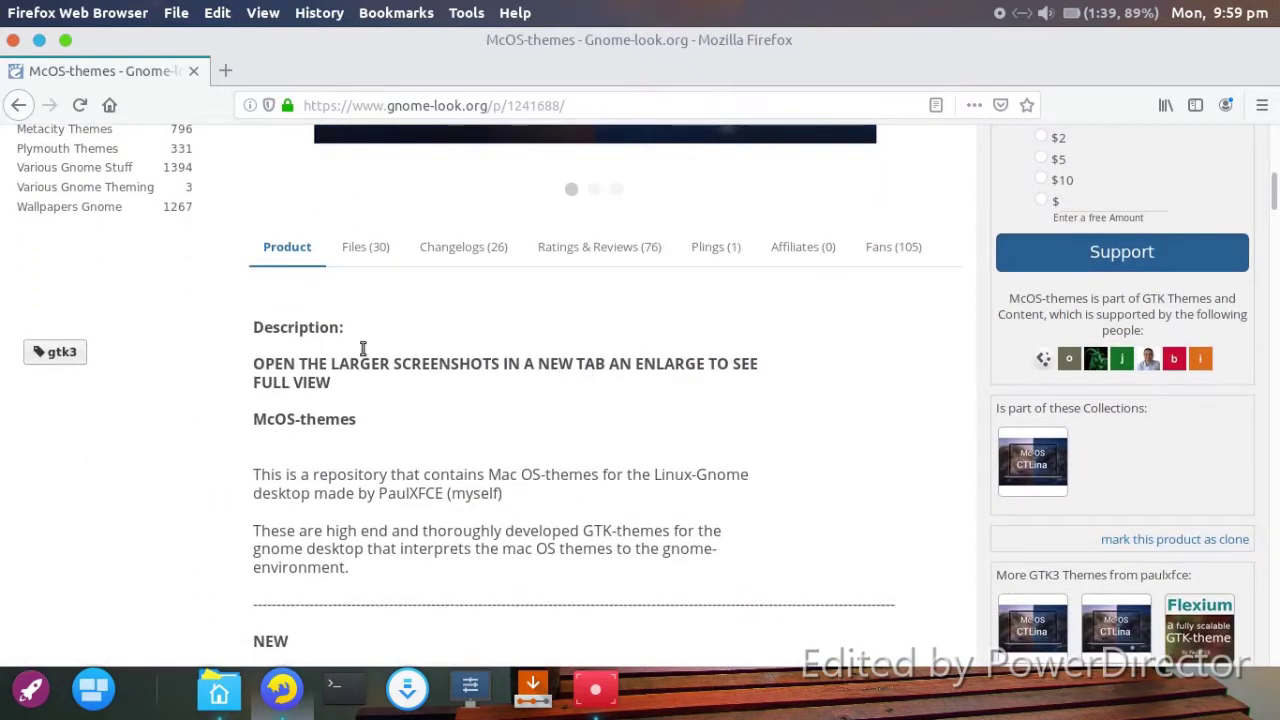
Step: Browse the Icon Themes category on Gnome-look.org and open the Yosa remix 3D page
{"action": "scroll", "coordinate": [340, 360], "scroll_direction": "up", "scroll_amount": 3}
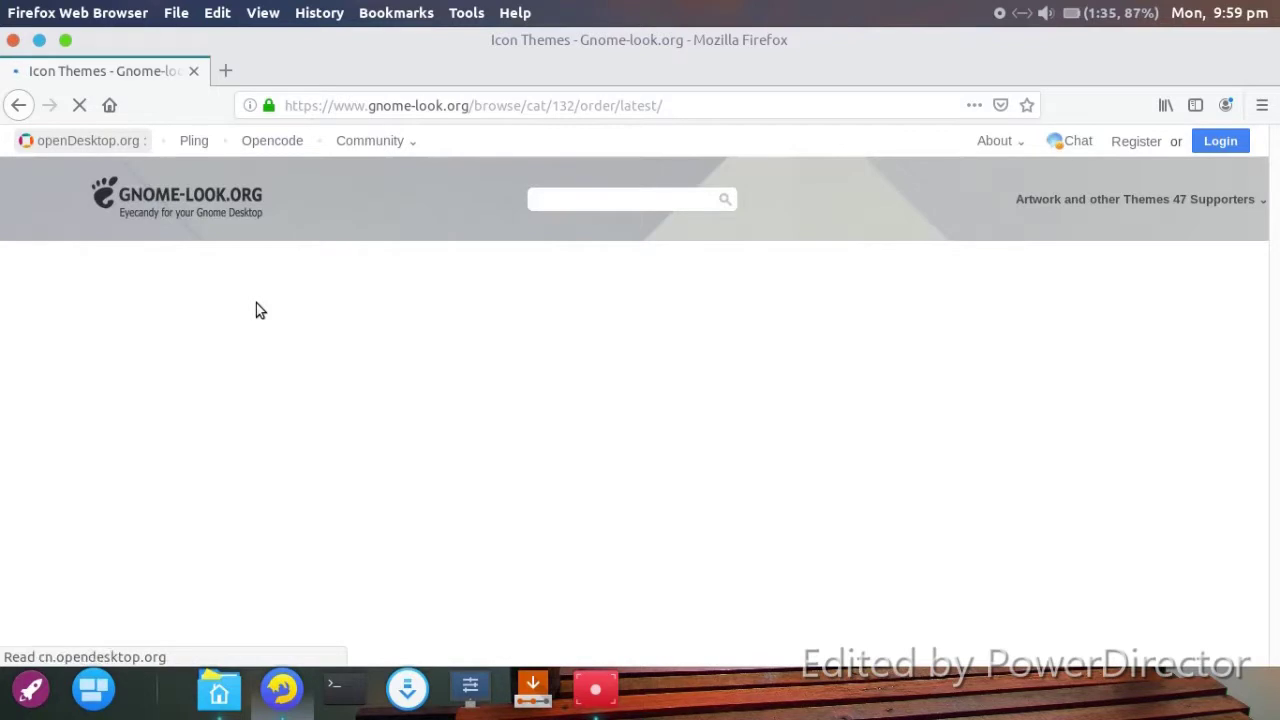
{"action": "scroll", "coordinate": [259, 337], "scroll_direction": "down", "scroll_amount": 2}
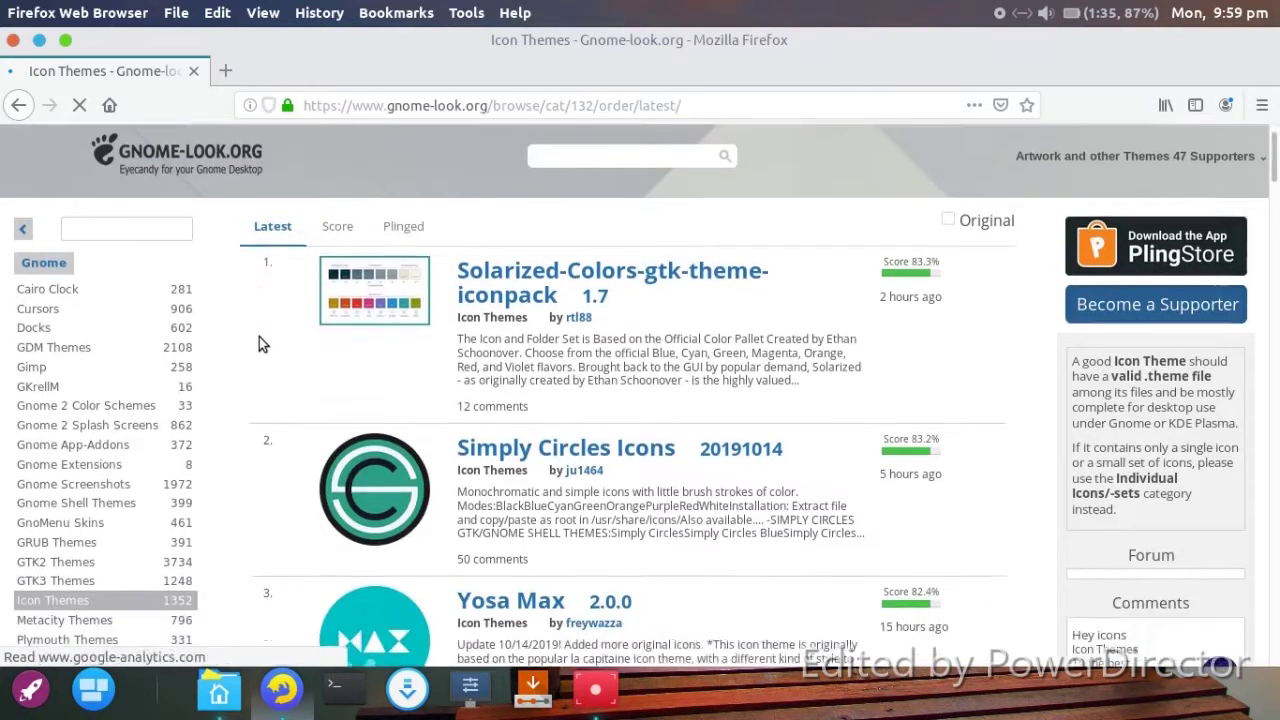
{"action": "scroll", "coordinate": [262, 340], "scroll_direction": "down", "scroll_amount": 2}
{"action": "scroll", "coordinate": [262, 340], "scroll_direction": "down", "scroll_amount": 1}
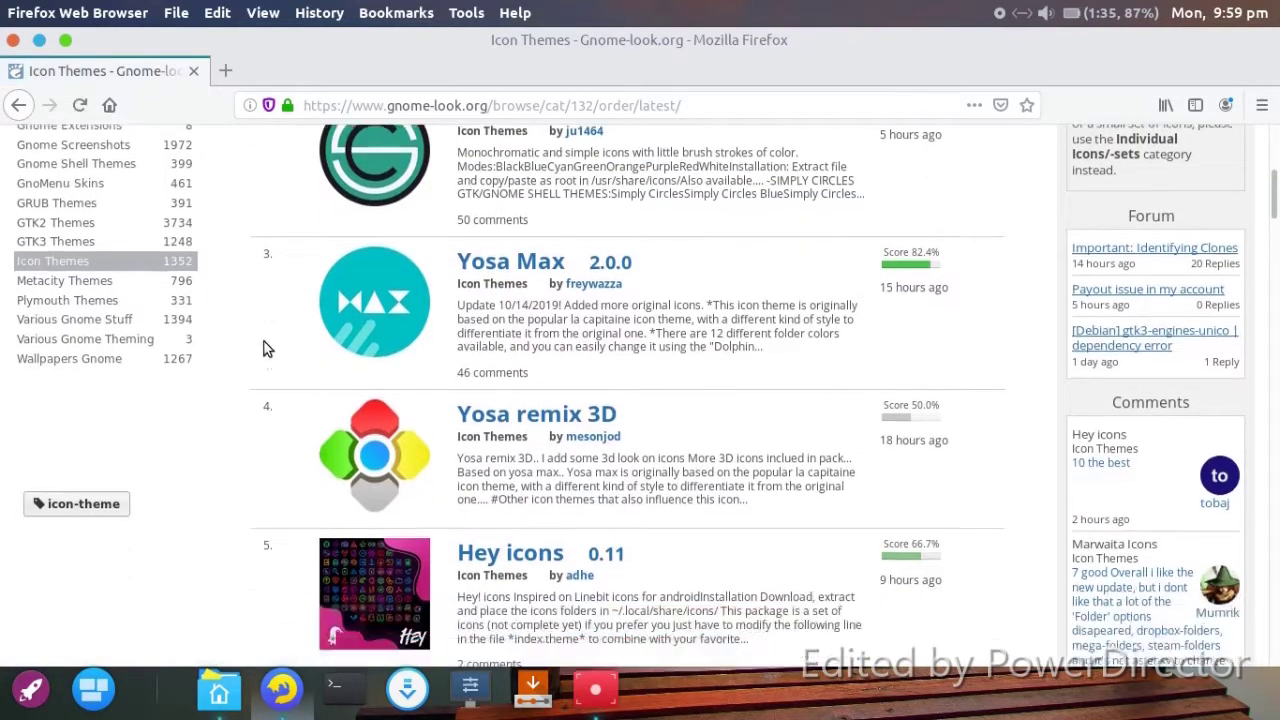
{"action": "left_click", "coordinate": [497, 378]}
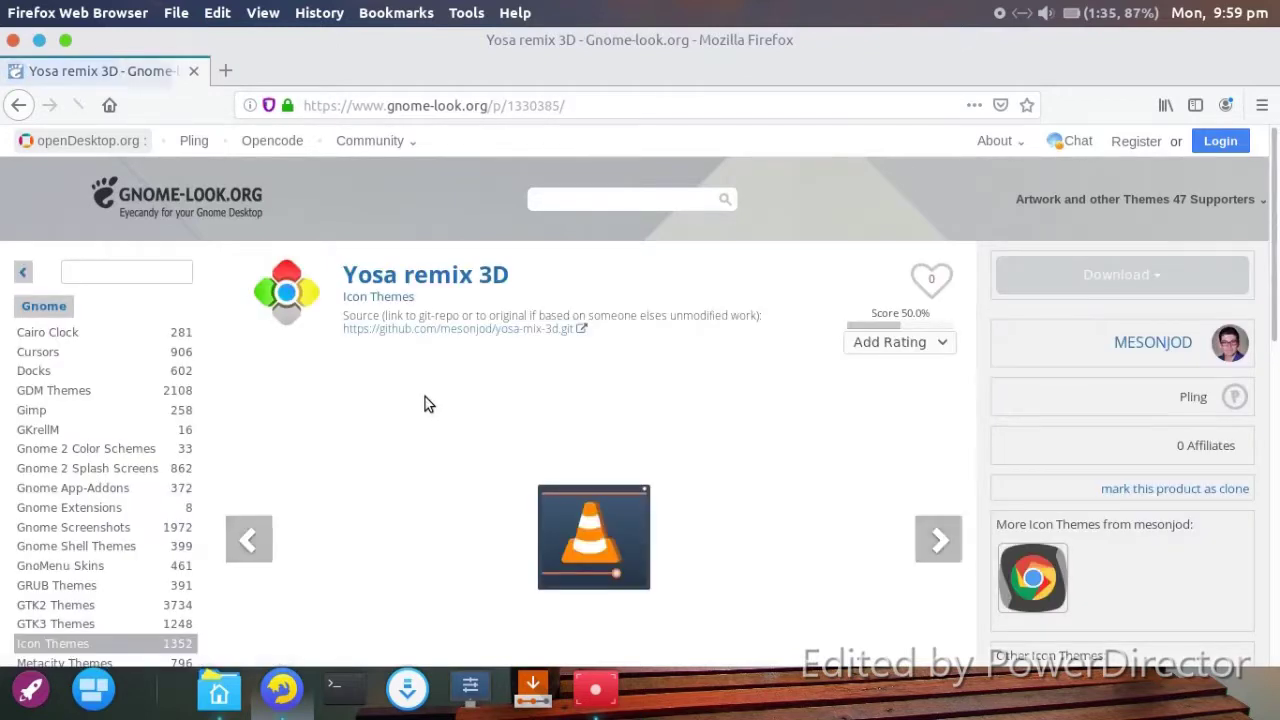
Step: Look over the Yosa remix 3D page and its list of downloadable files
{"action": "scroll", "coordinate": [423, 405], "scroll_direction": "down", "scroll_amount": 3}
{"action": "scroll", "coordinate": [420, 420], "scroll_direction": "down", "scroll_amount": 3}
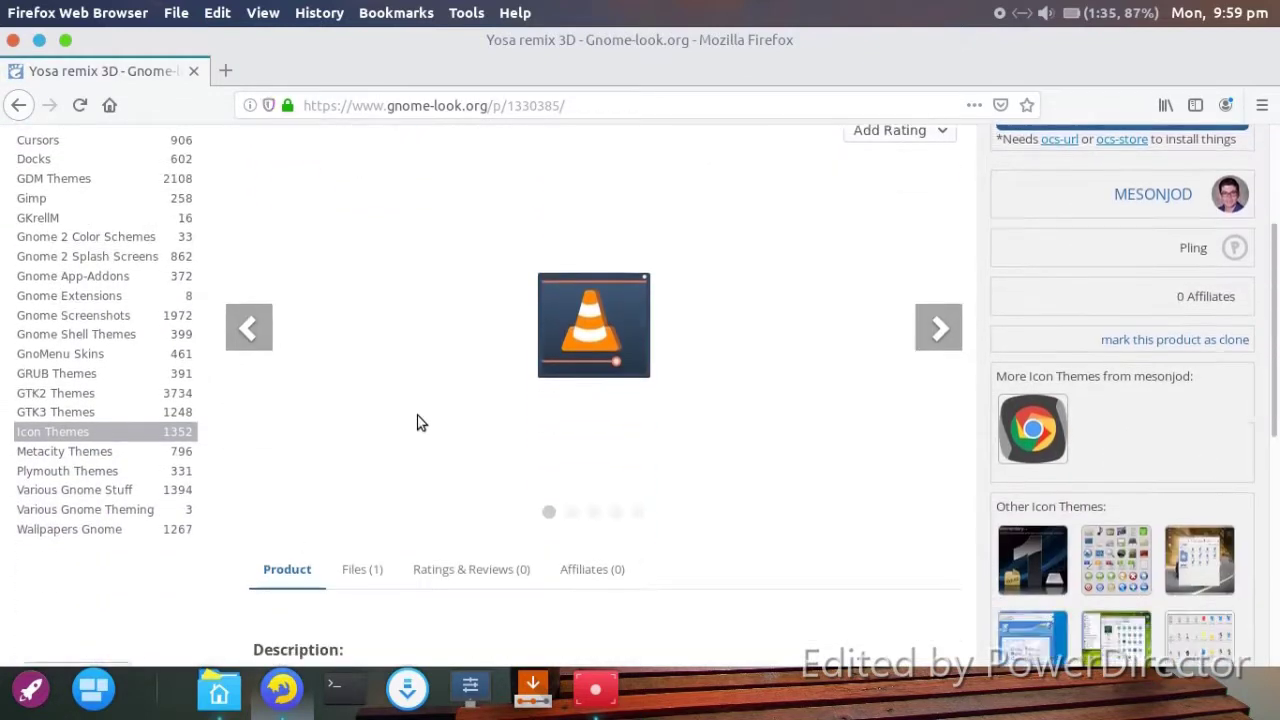
{"action": "left_click", "coordinate": [358, 461]}
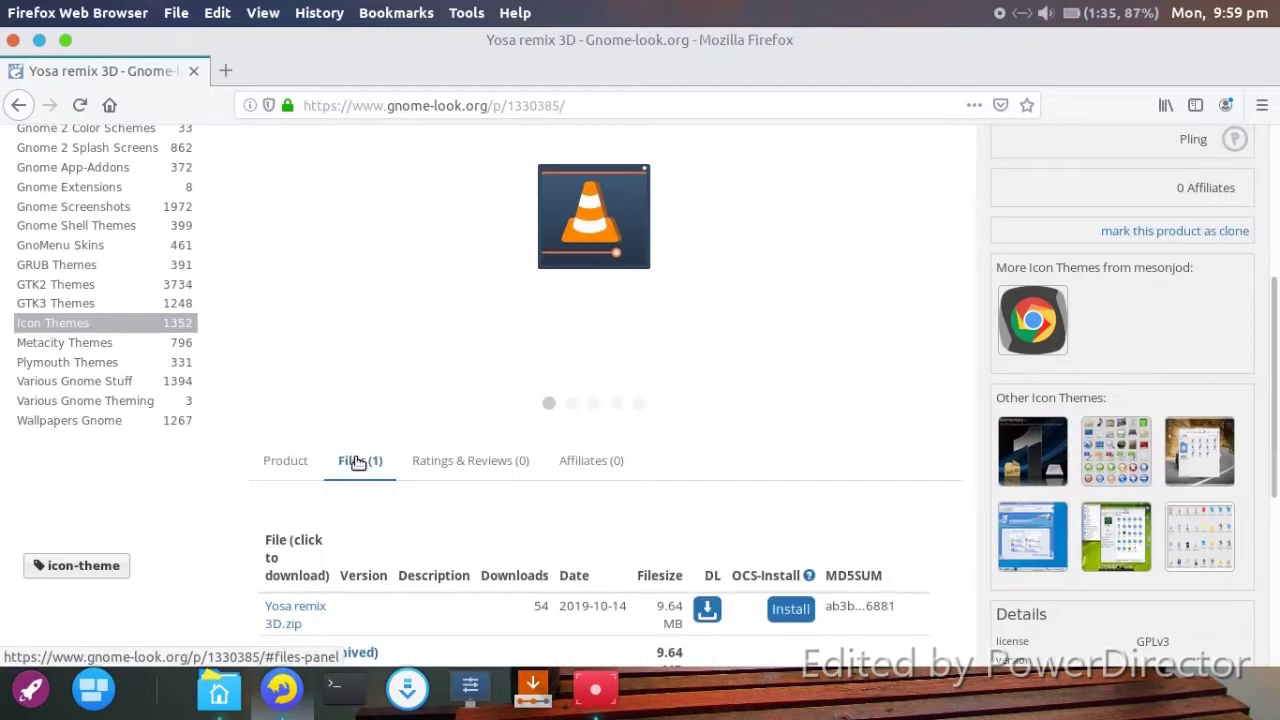
{"action": "scroll", "coordinate": [360, 463], "scroll_direction": "down", "scroll_amount": 2}
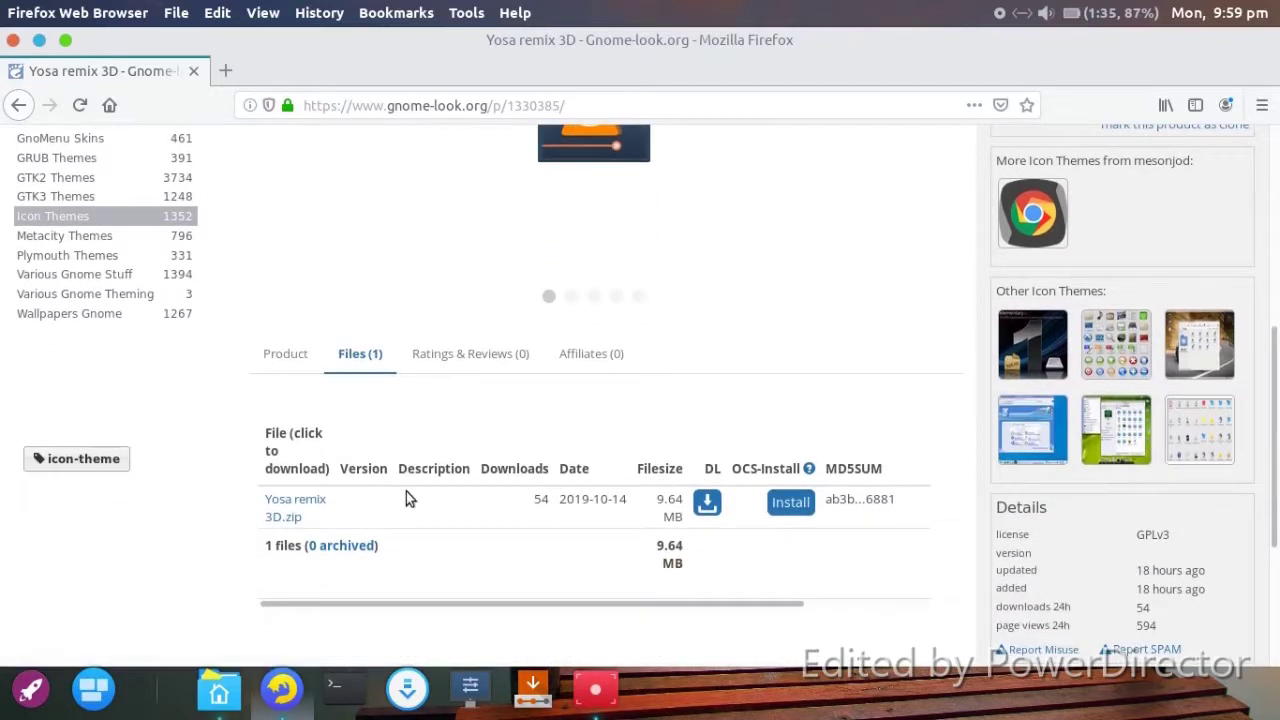
Step: Return to the Icon Themes listing and open the McMojave-circle page
{"action": "left_click", "coordinate": [18, 104]}
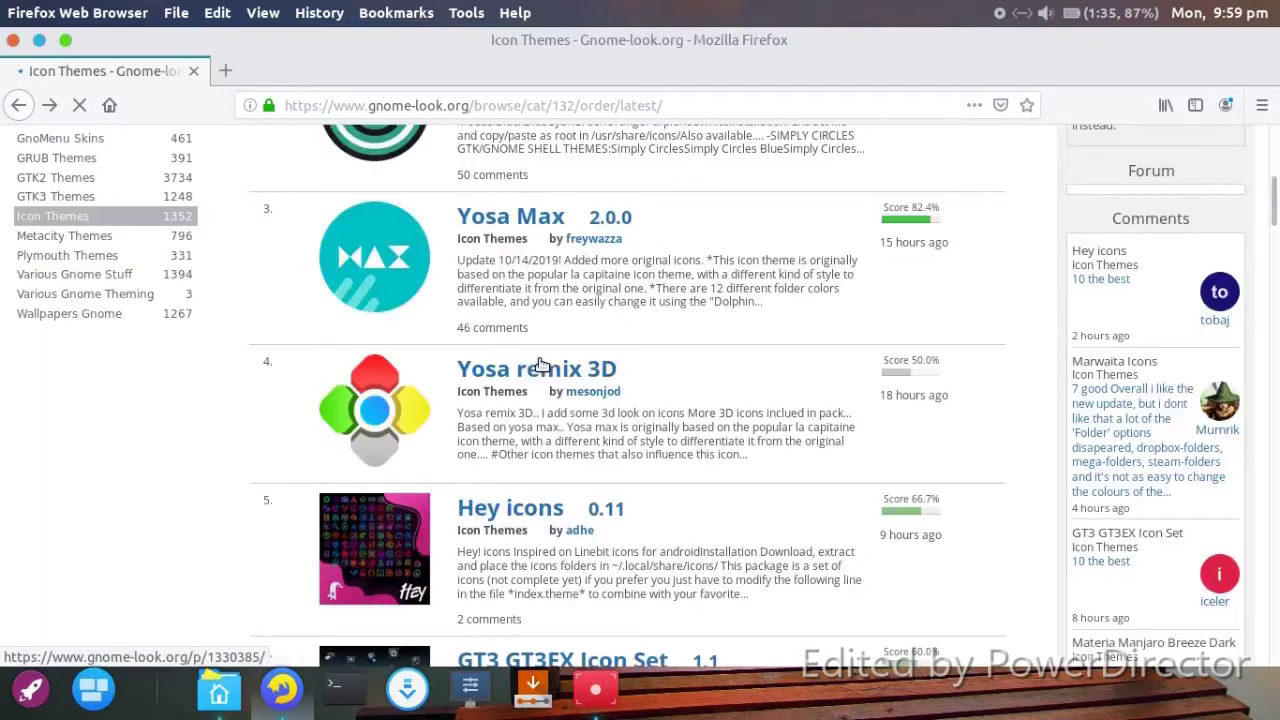
{"action": "scroll", "coordinate": [540, 368], "scroll_direction": "down", "scroll_amount": 3}
{"action": "scroll", "coordinate": [534, 372], "scroll_direction": "down", "scroll_amount": 6}
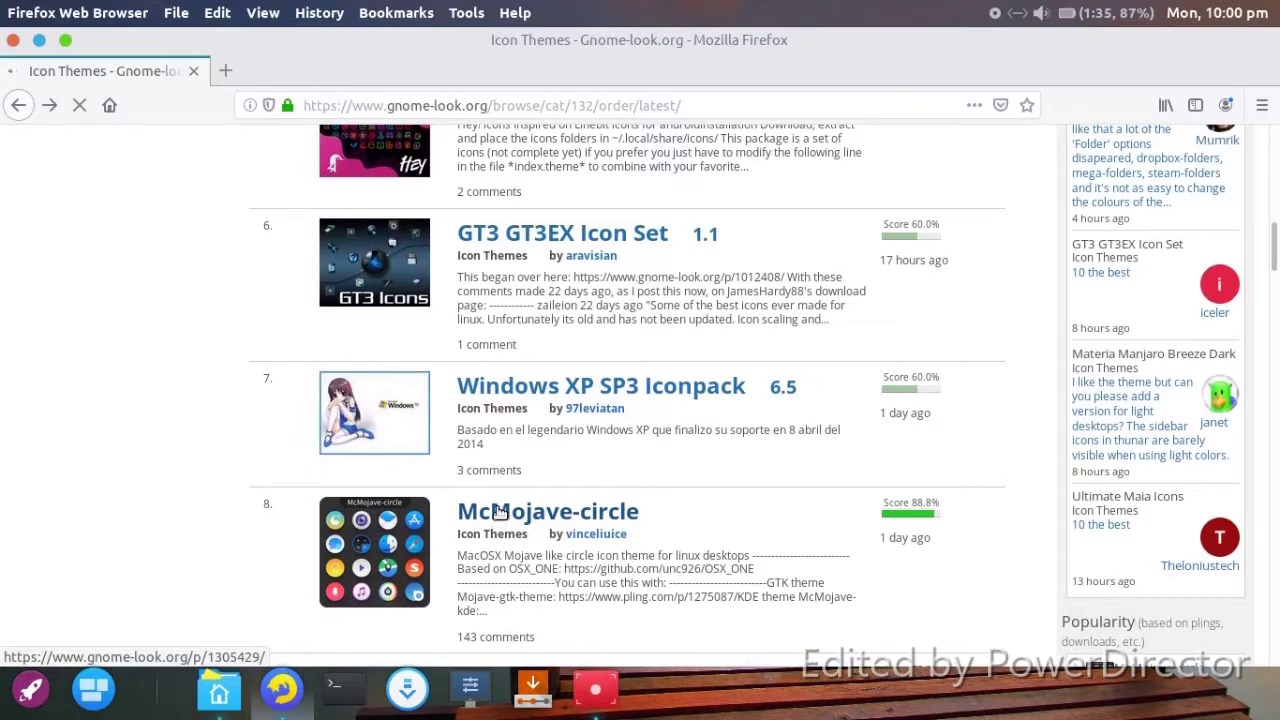
{"action": "left_click", "coordinate": [500, 510]}
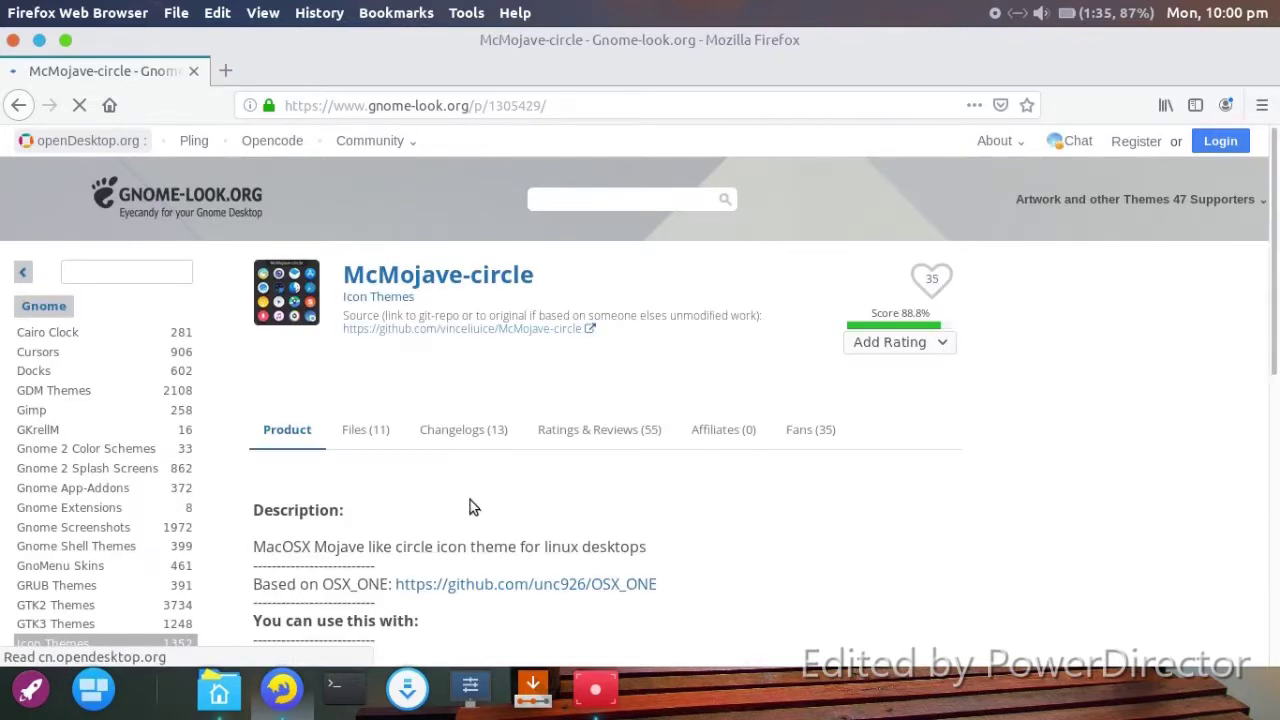
Step: Download and save 01-McMojave-circle-20191013103438.tar.xz from the theme's file list, and close the browser
{"action": "scroll", "coordinate": [465, 456], "scroll_direction": "down", "scroll_amount": 3}
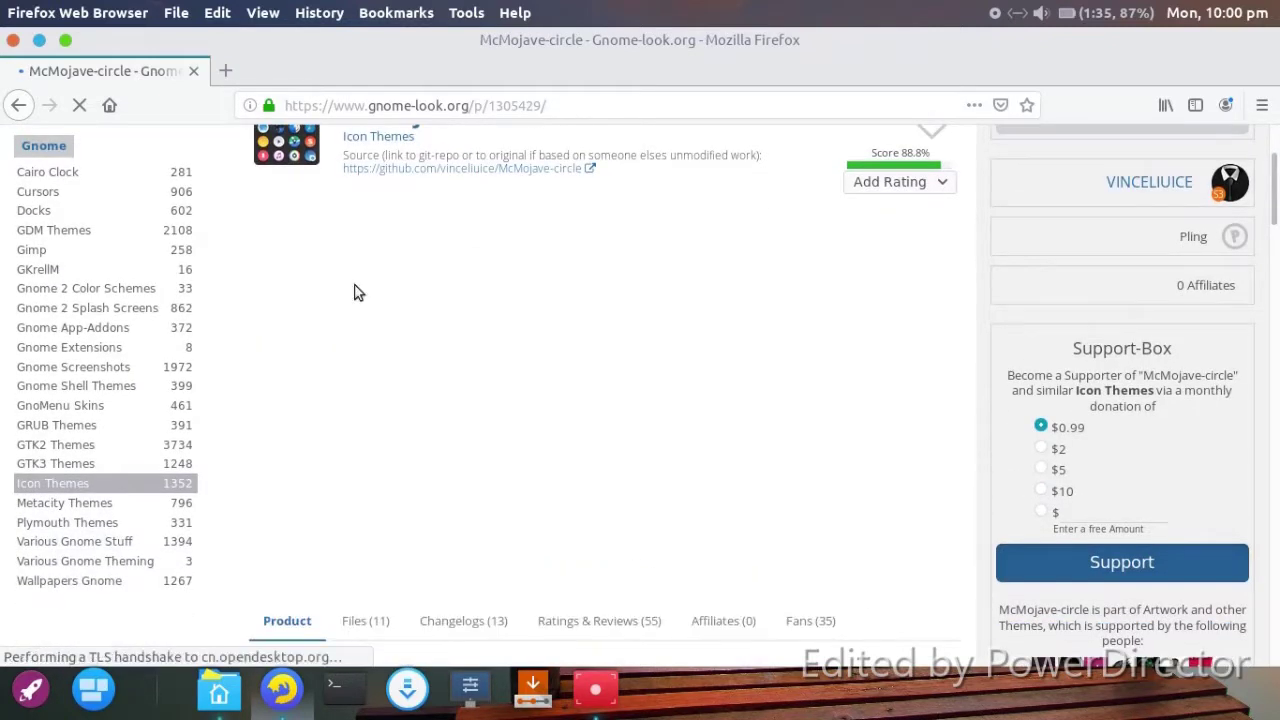
{"action": "scroll", "coordinate": [376, 592], "scroll_direction": "down", "scroll_amount": 2}
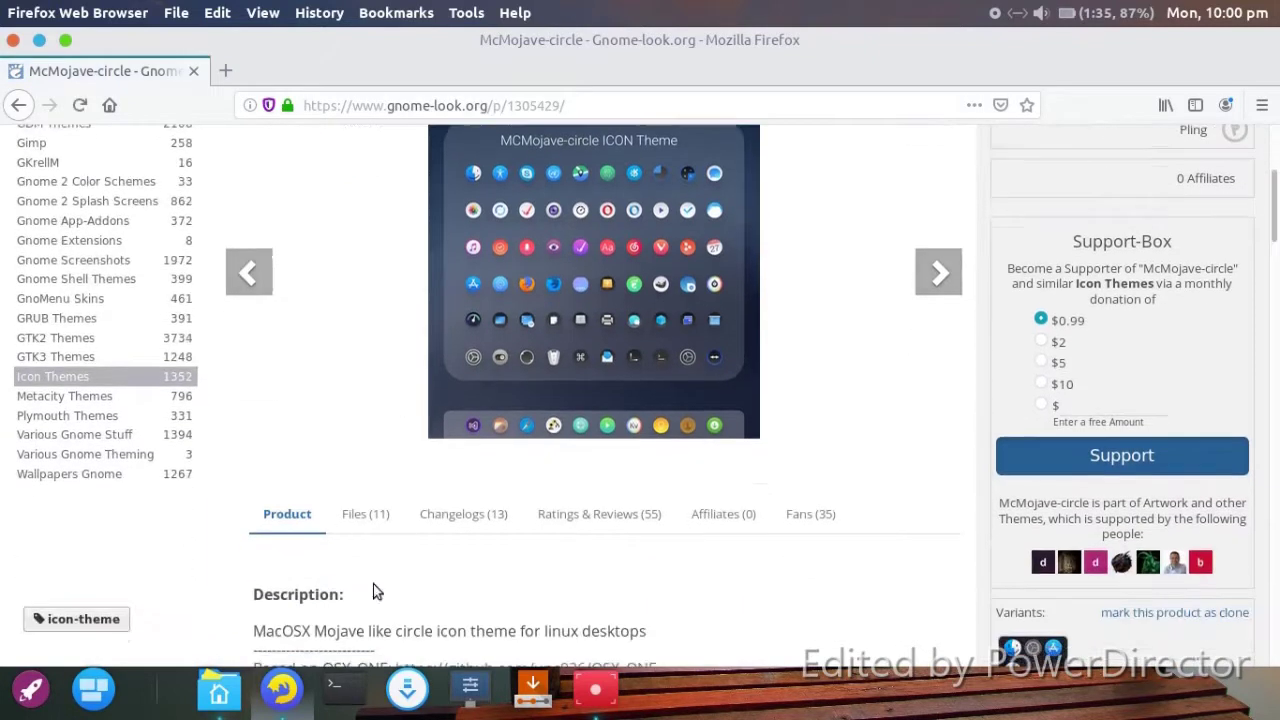
{"action": "left_click", "coordinate": [363, 515]}
{"action": "scroll", "coordinate": [465, 513], "scroll_direction": "down", "scroll_amount": 2}
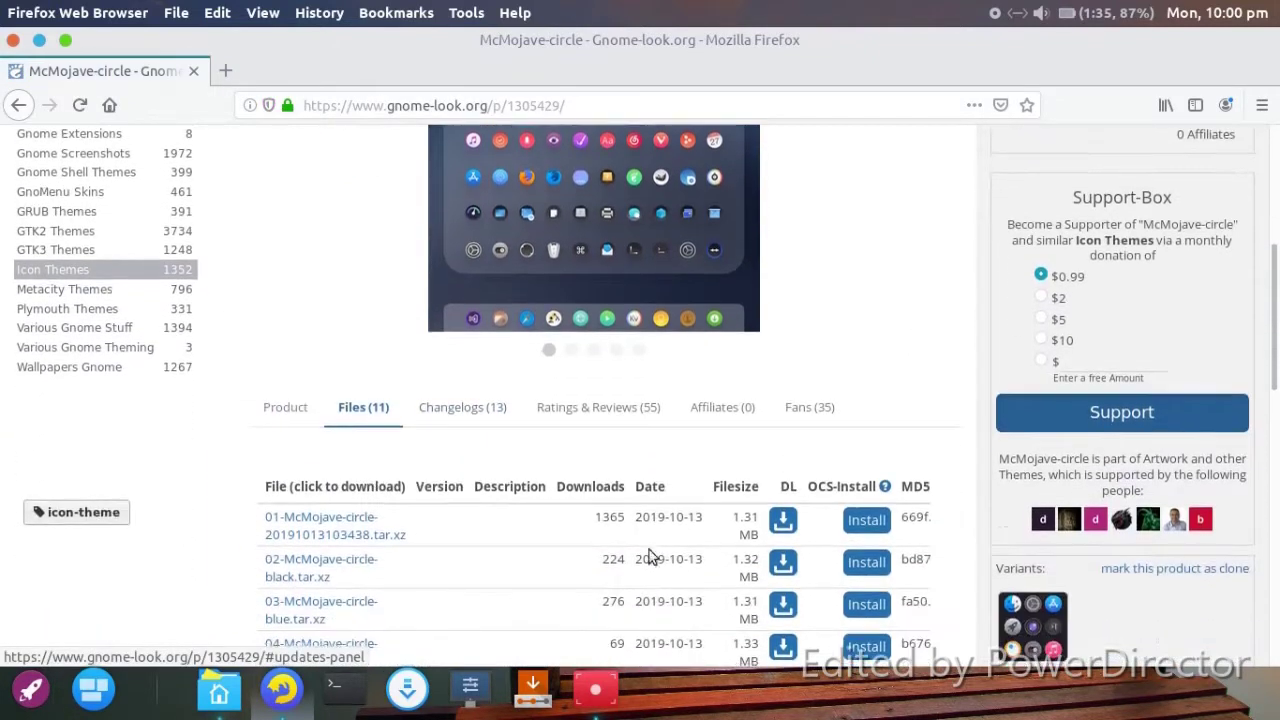
{"action": "left_click", "coordinate": [781, 520]}
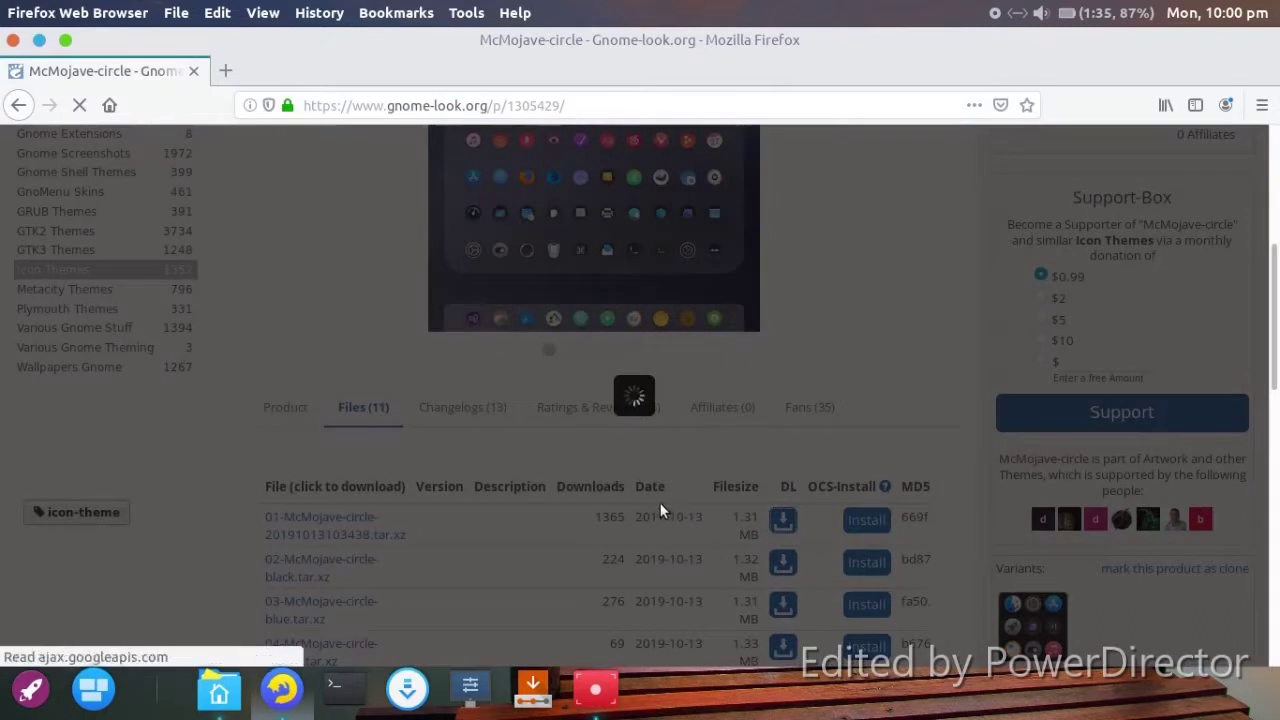
{"action": "left_click", "coordinate": [592, 362]}
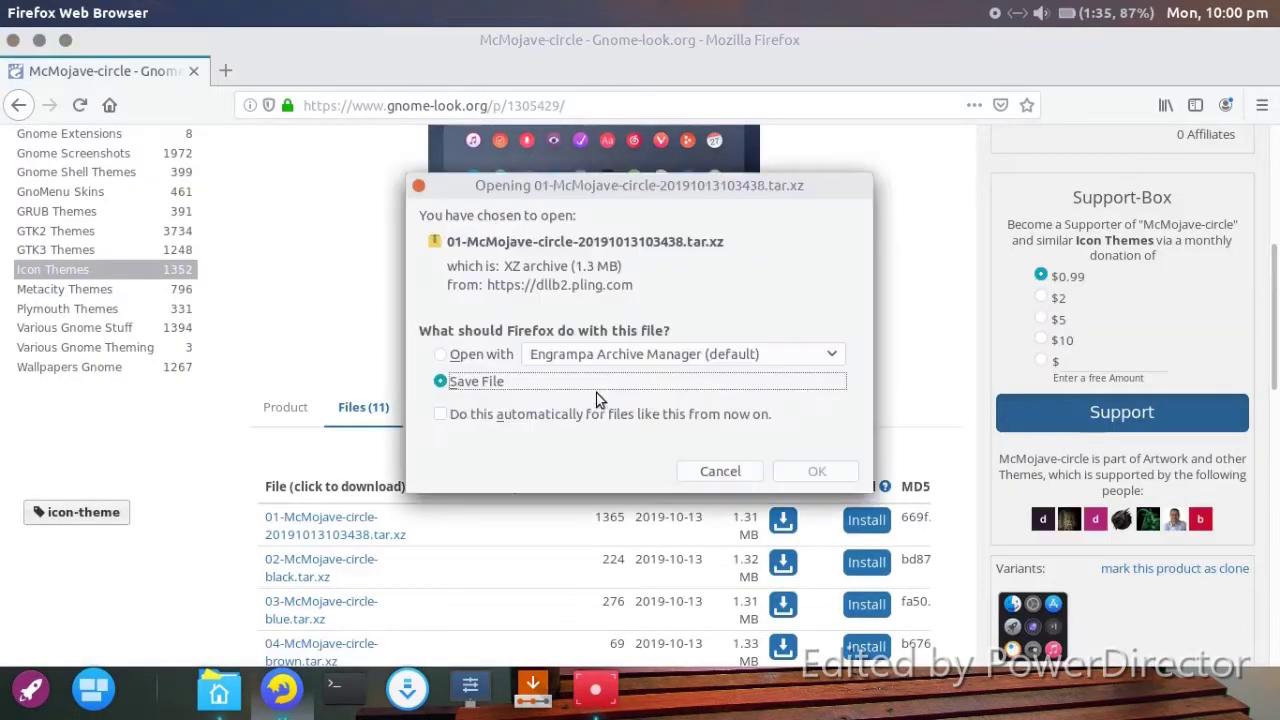
{"action": "left_click", "coordinate": [808, 471]}
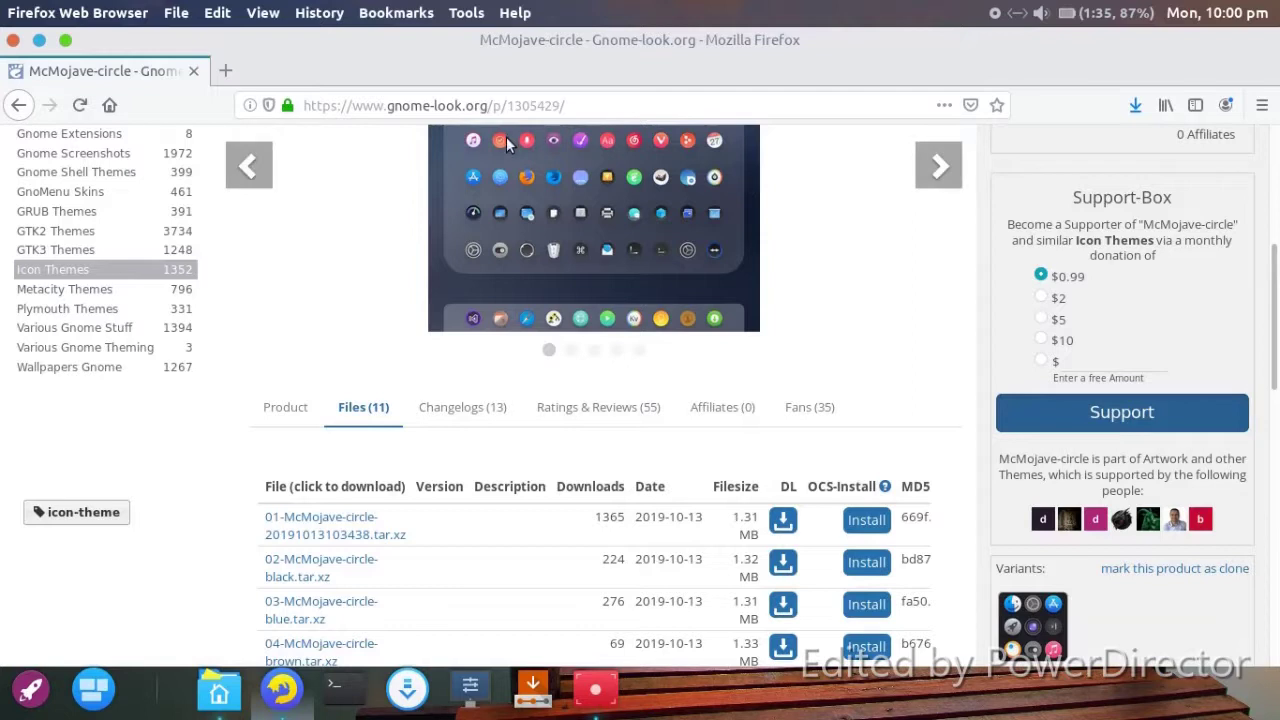
{"action": "left_click", "coordinate": [192, 73]}
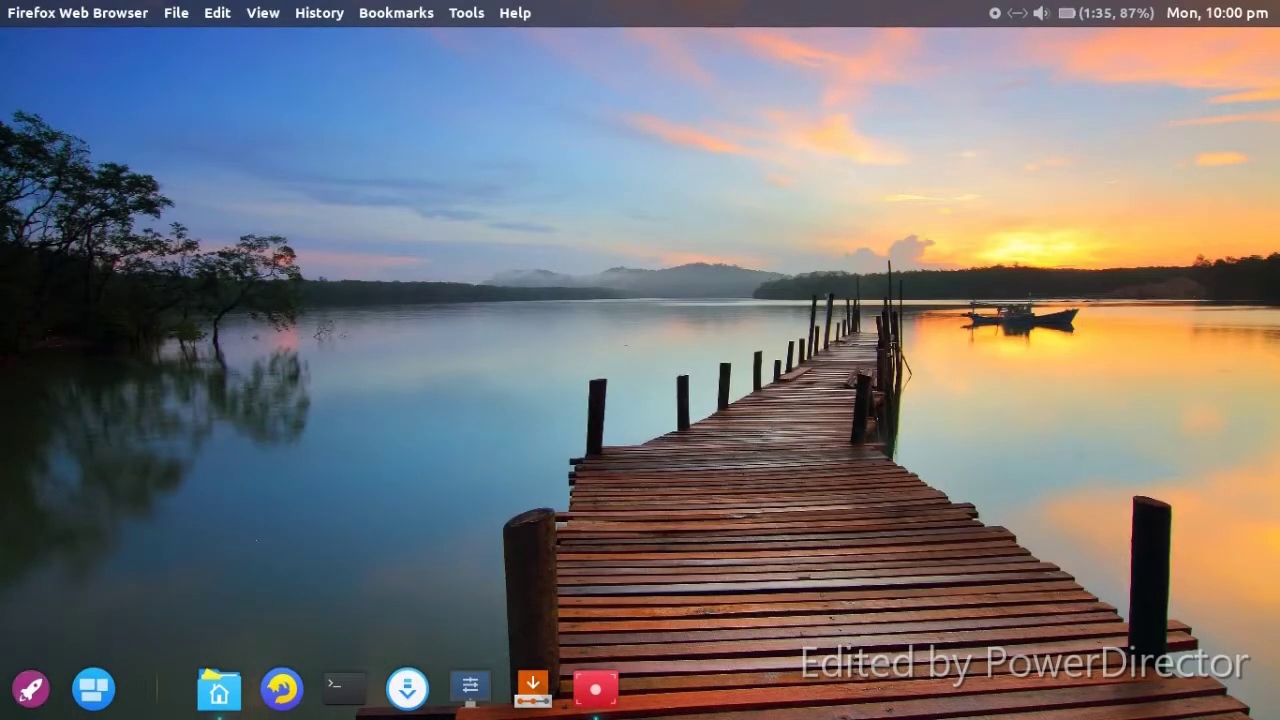
Step: Open the Appearance preferences and apply the Paper icon theme
{"action": "left_click", "coordinate": [30, 688]}
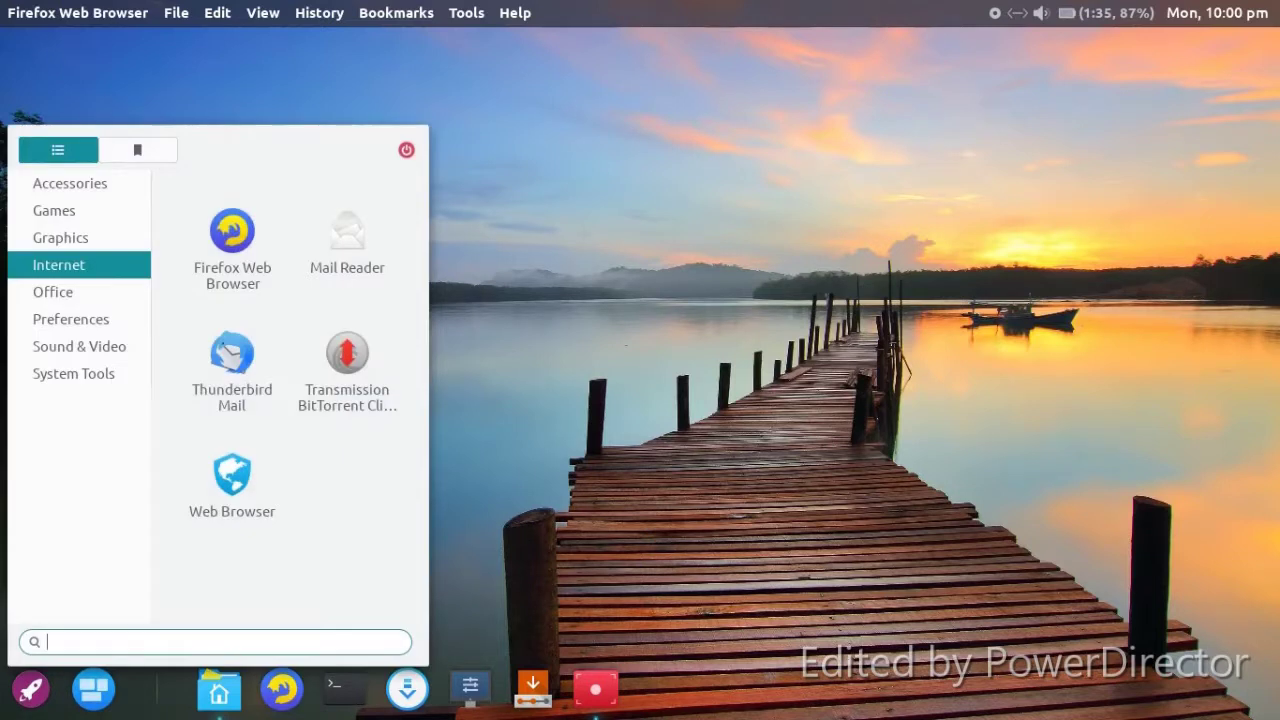
{"action": "left_click", "coordinate": [70, 319]}
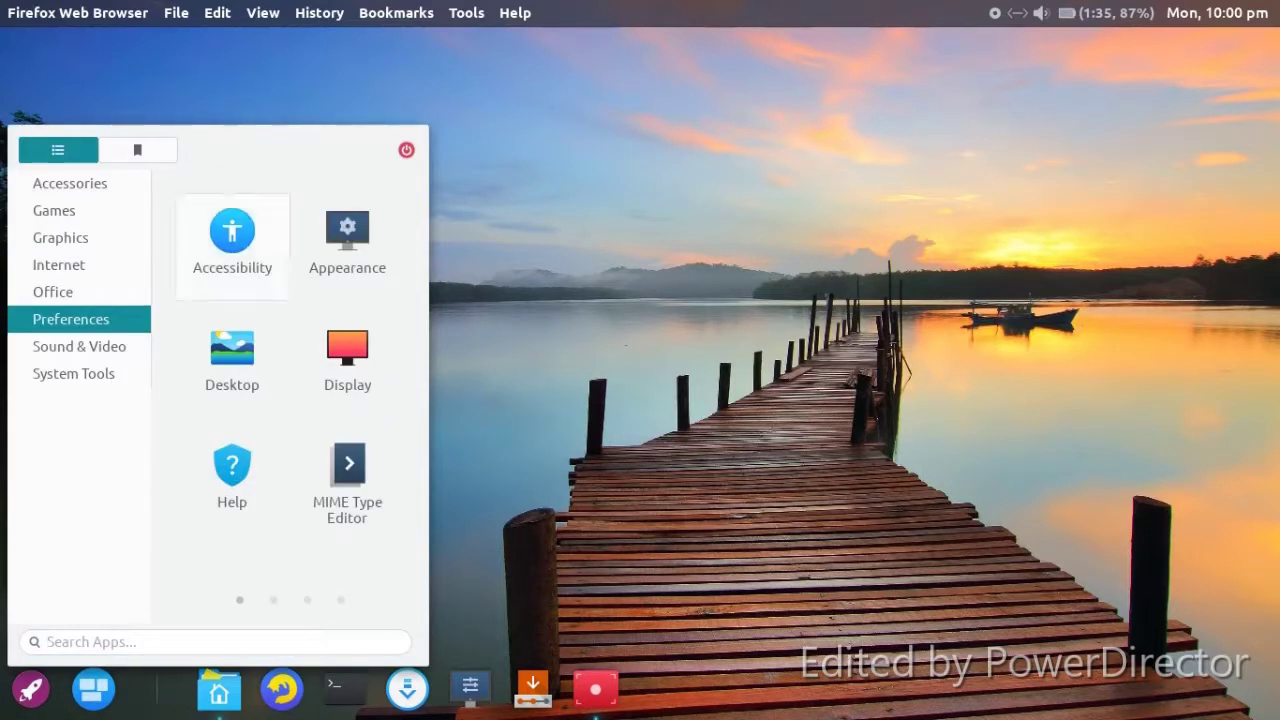
{"action": "left_click", "coordinate": [330, 236]}
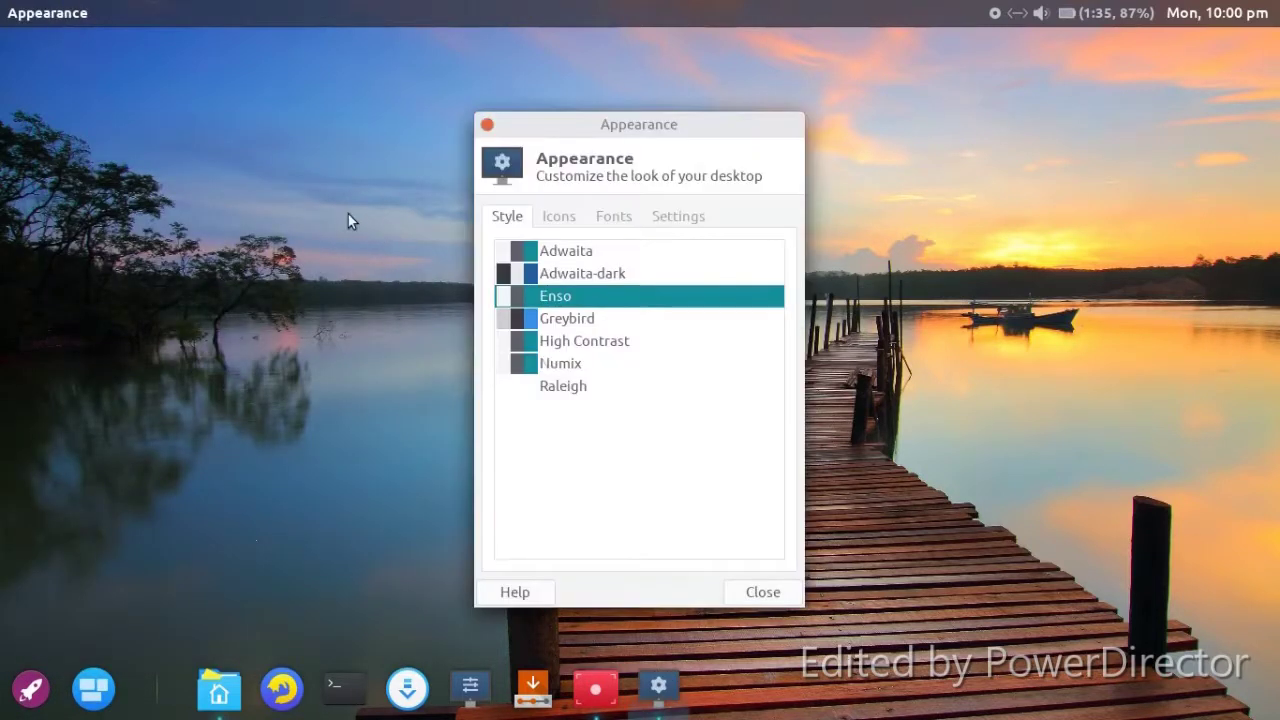
{"action": "left_click", "coordinate": [554, 217]}
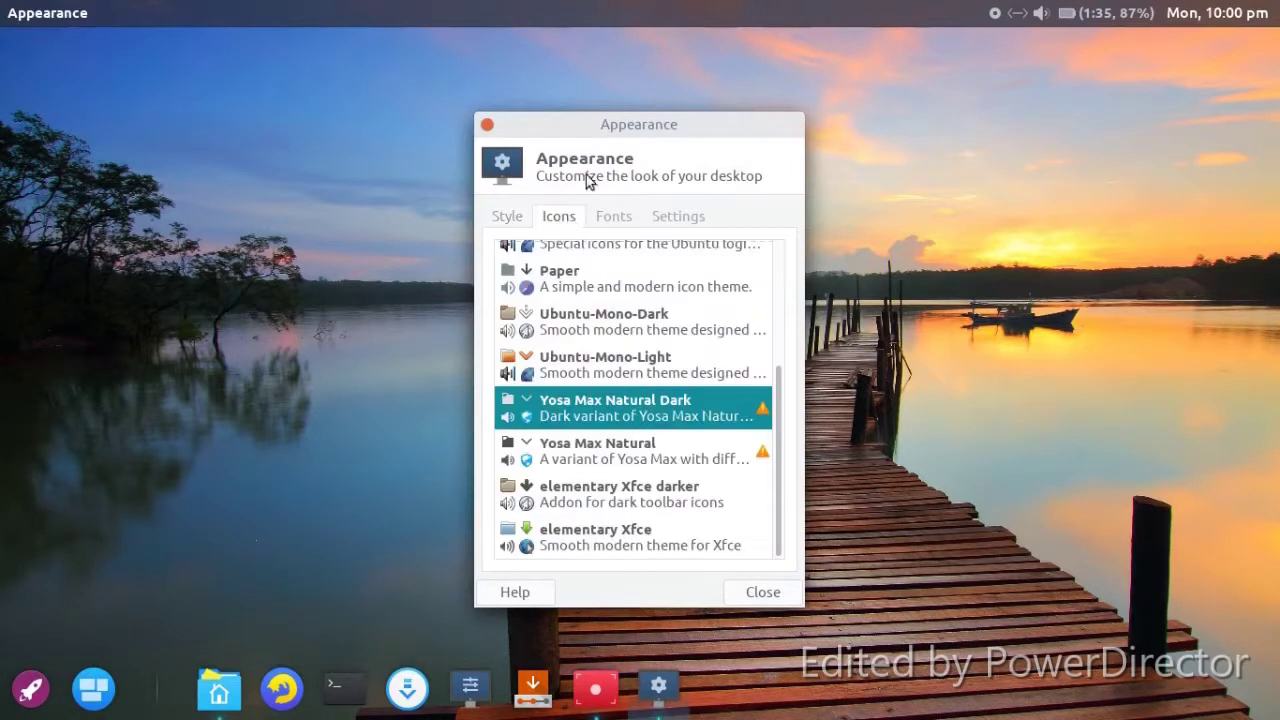
{"action": "left_click_drag", "start_coordinate": [590, 133], "coordinate": [688, 78]}
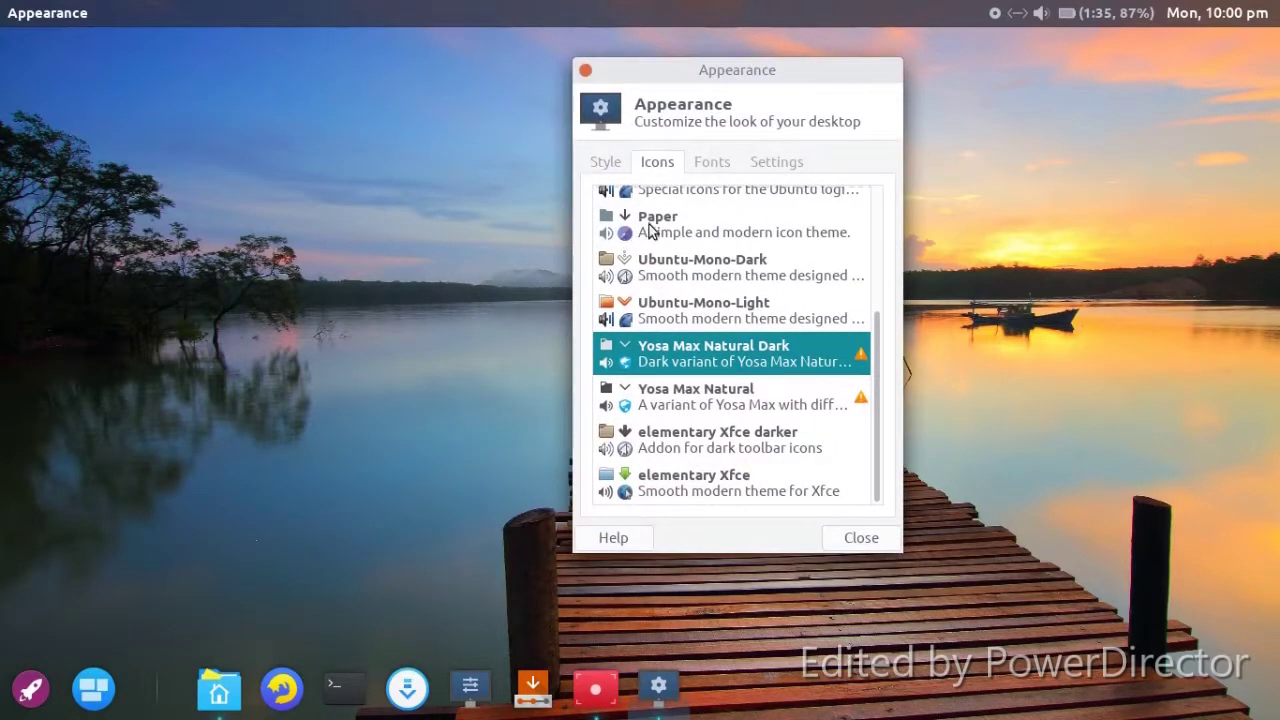
{"action": "left_click", "coordinate": [632, 232]}
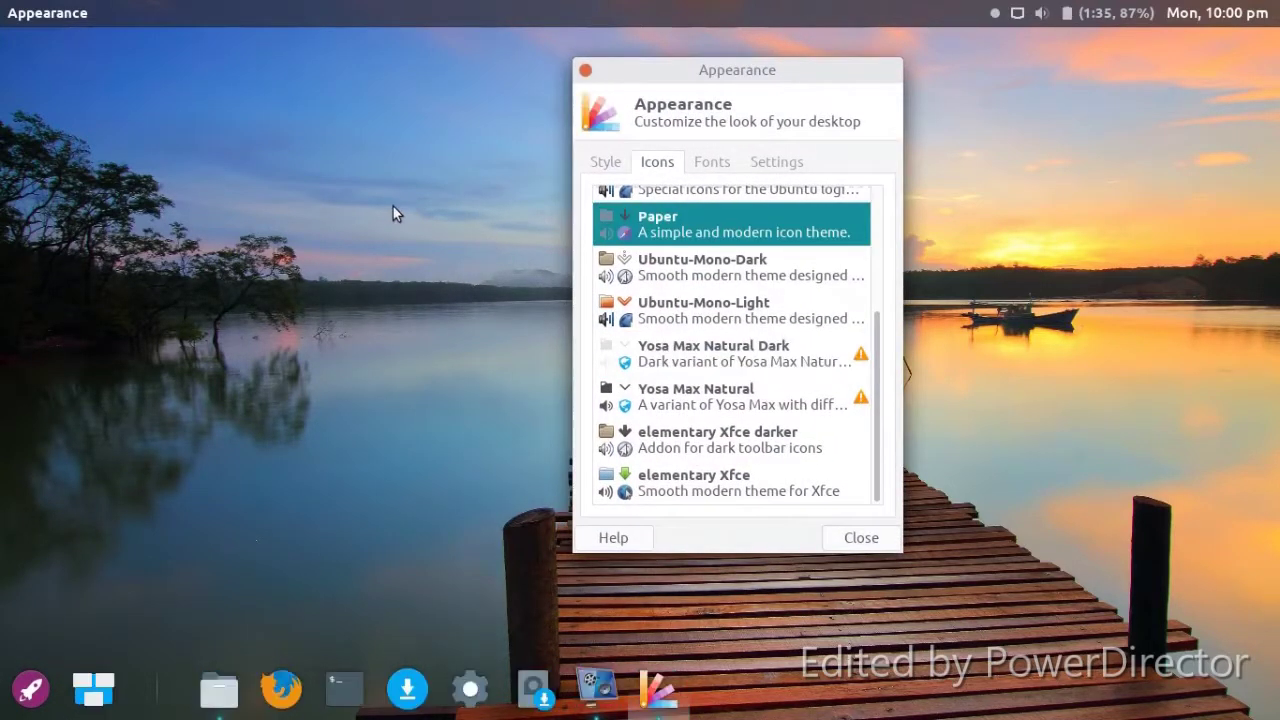
Step: Open the Downloads folder inside the home folder in the file manager
{"action": "left_click", "coordinate": [210, 688]}
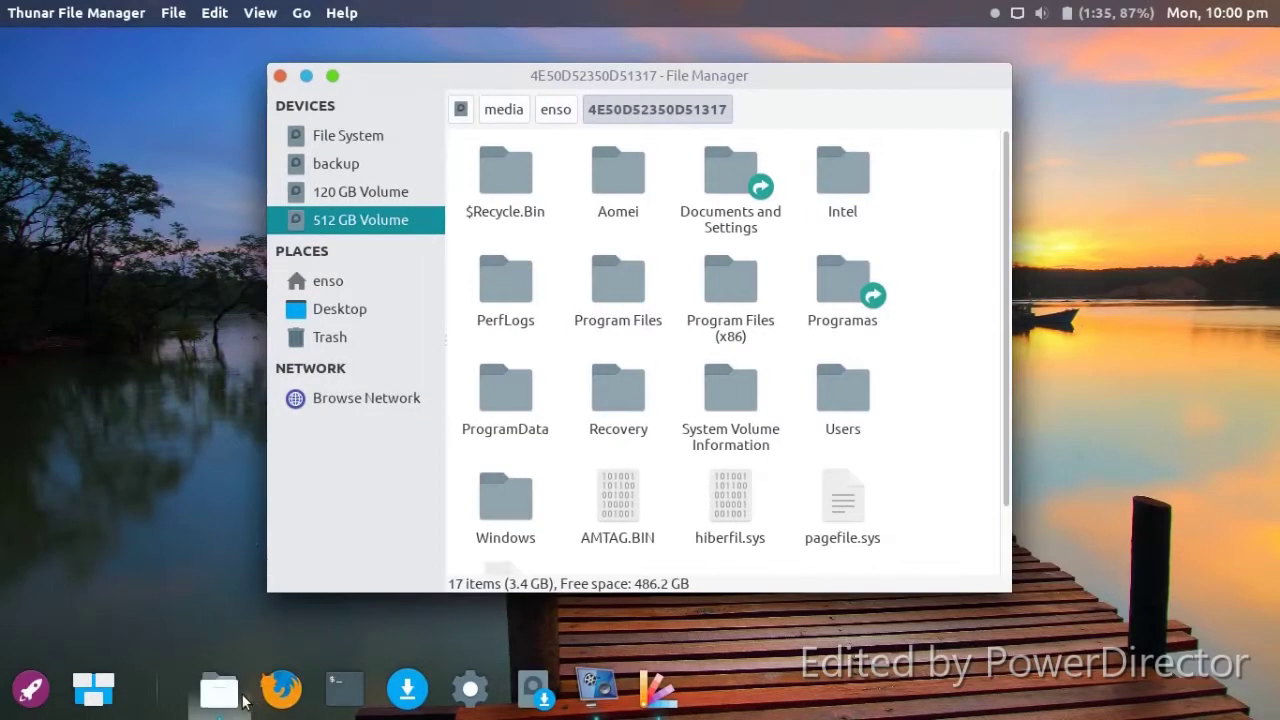
{"action": "left_click", "coordinate": [245, 703]}
{"action": "left_click", "coordinate": [240, 700]}
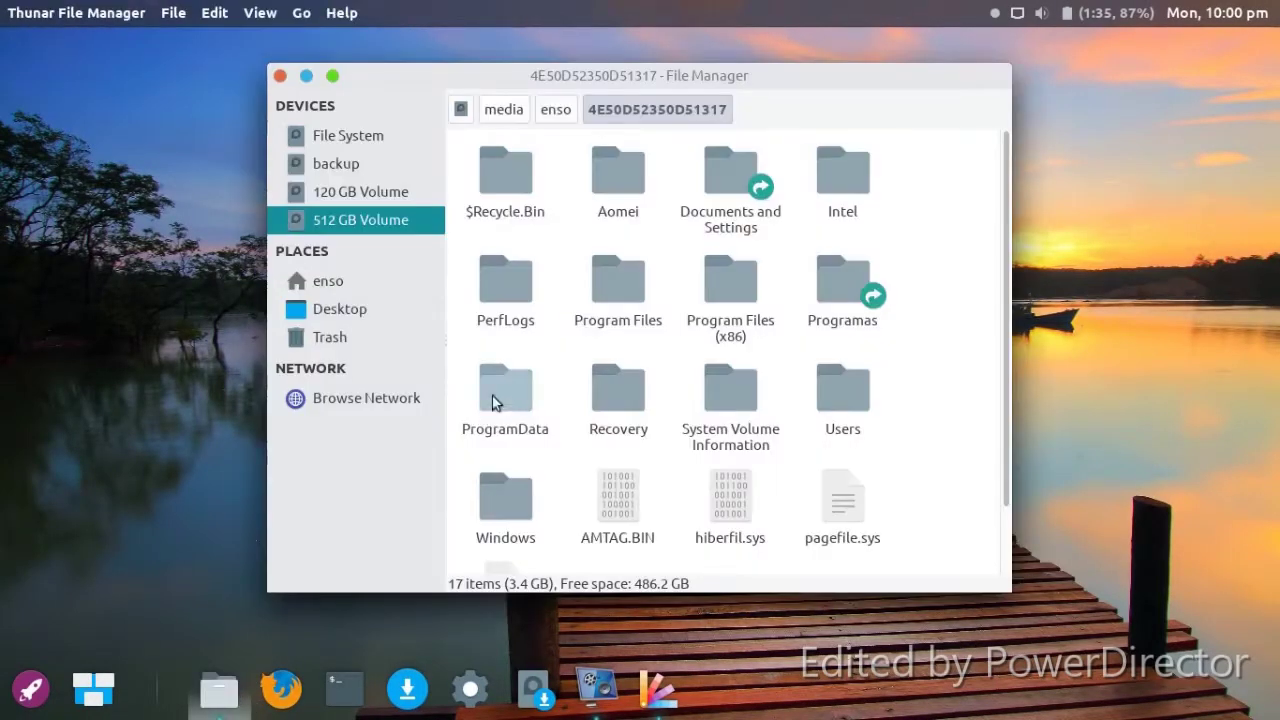
{"action": "left_click", "coordinate": [328, 282]}
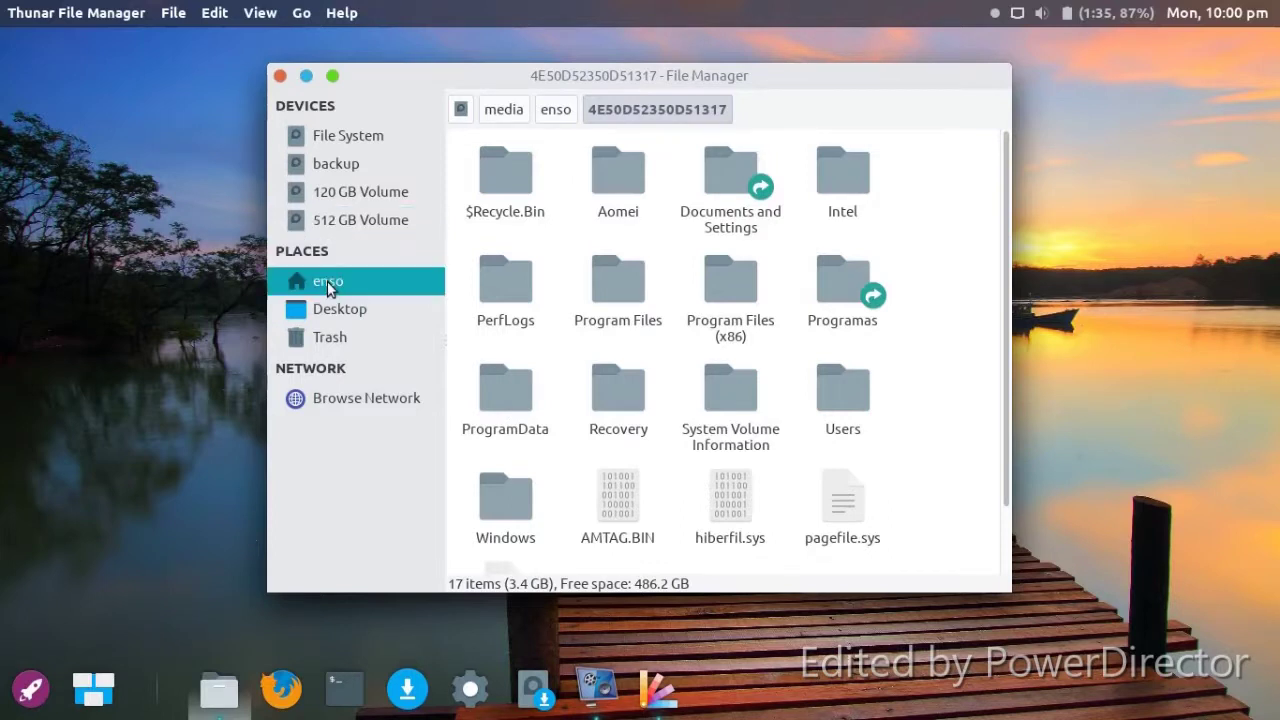
{"action": "left_click", "coordinate": [665, 170]}
{"action": "double_click", "coordinate": [665, 170]}
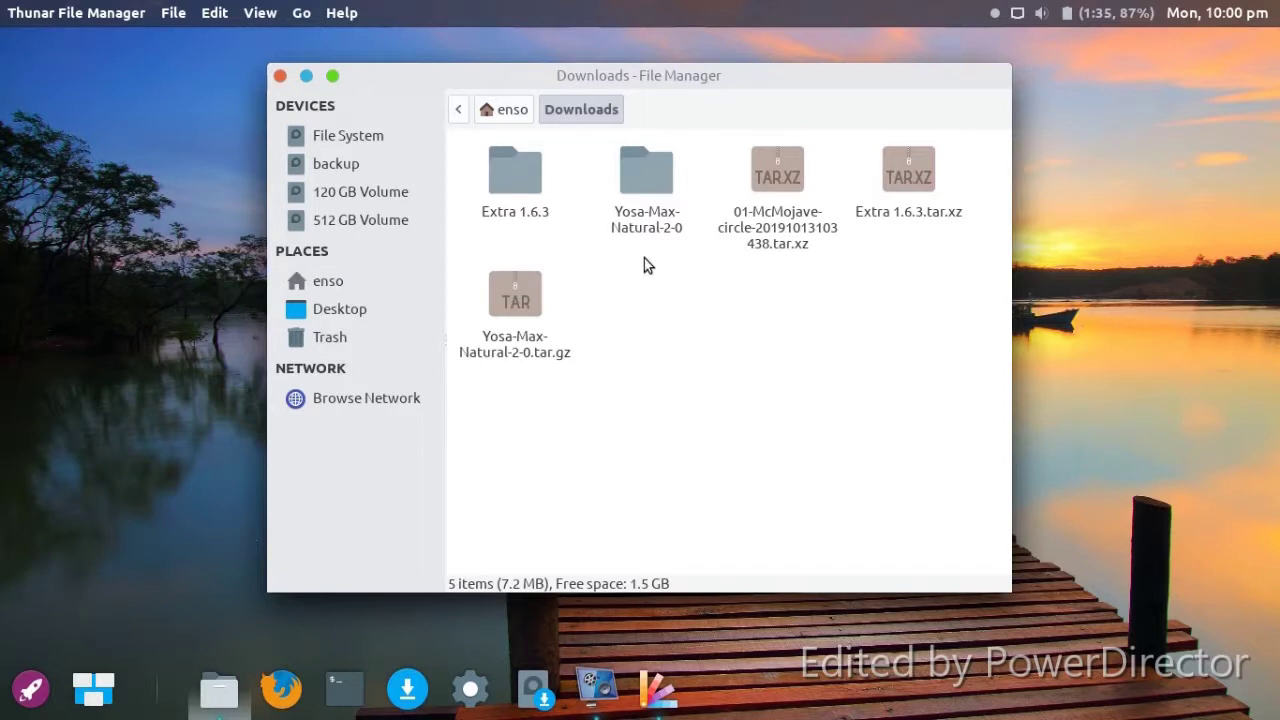
Step: Extract the 01-McMojave-circle-20191013103438.tar.xz archive into the Downloads folder
{"action": "right_click", "coordinate": [766, 181]}
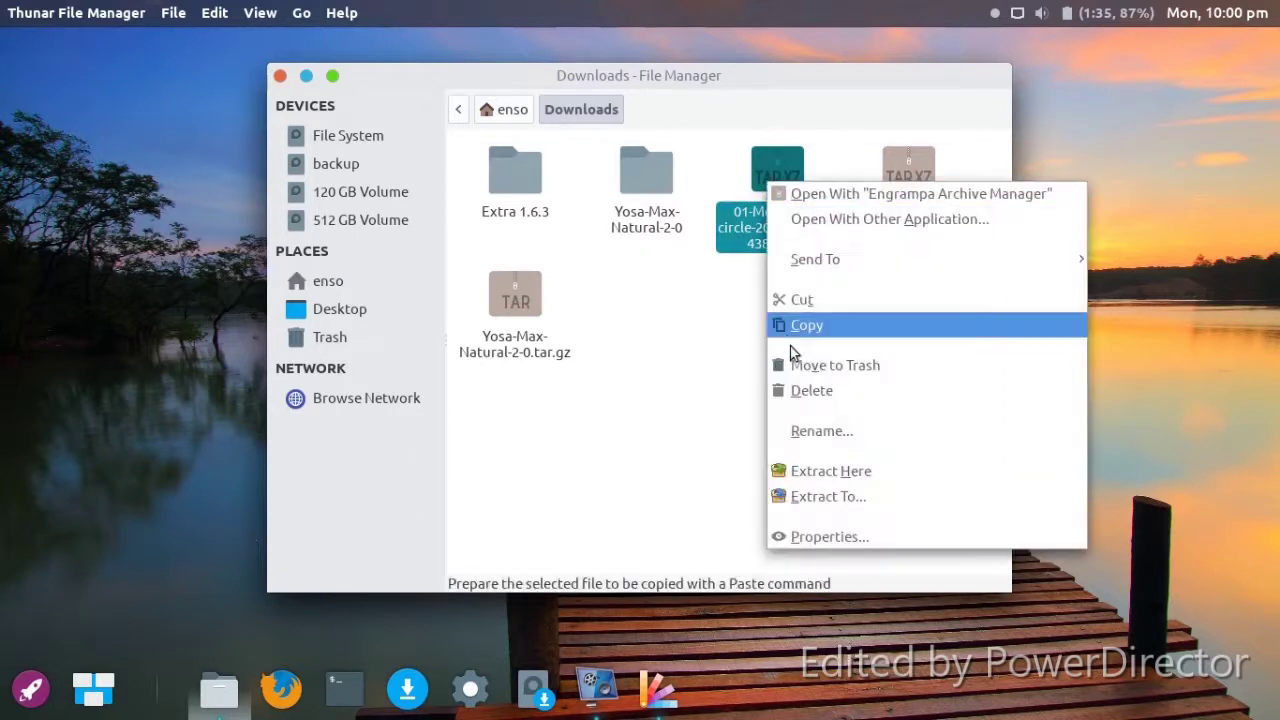
{"action": "left_click", "coordinate": [779, 471]}
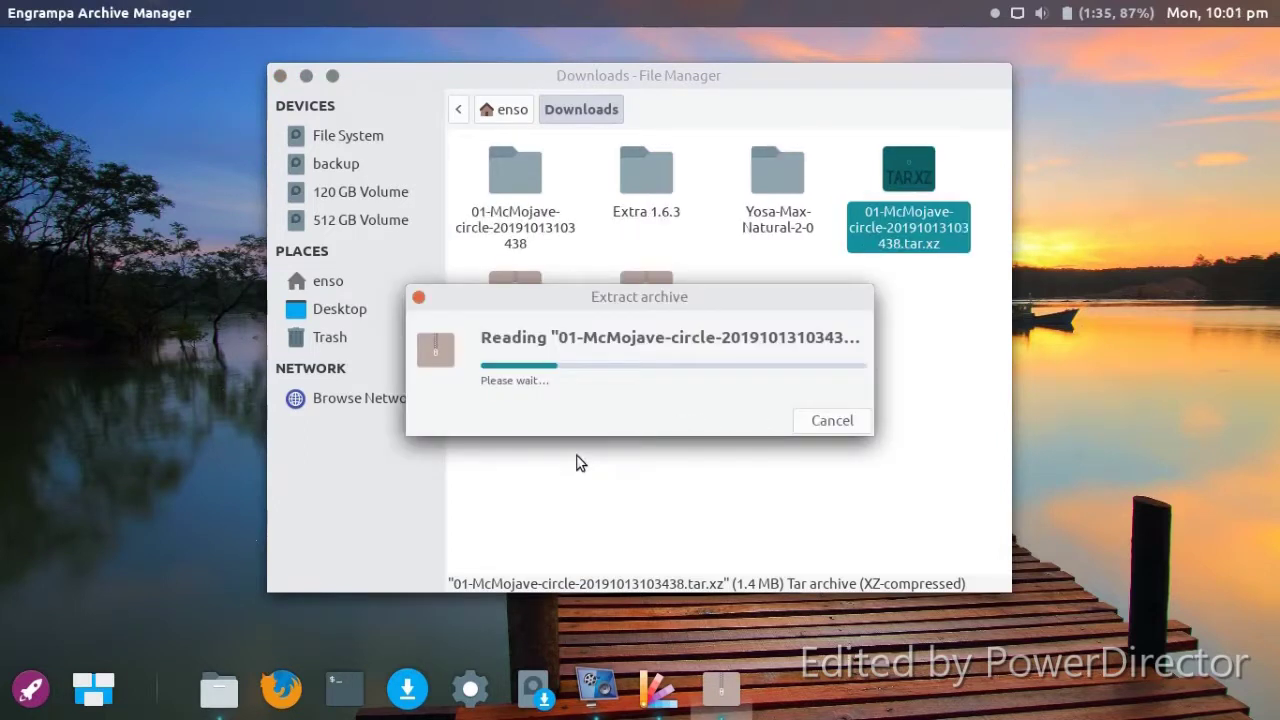
{"action": "left_click_drag", "start_coordinate": [671, 86], "coordinate": [528, 100]}
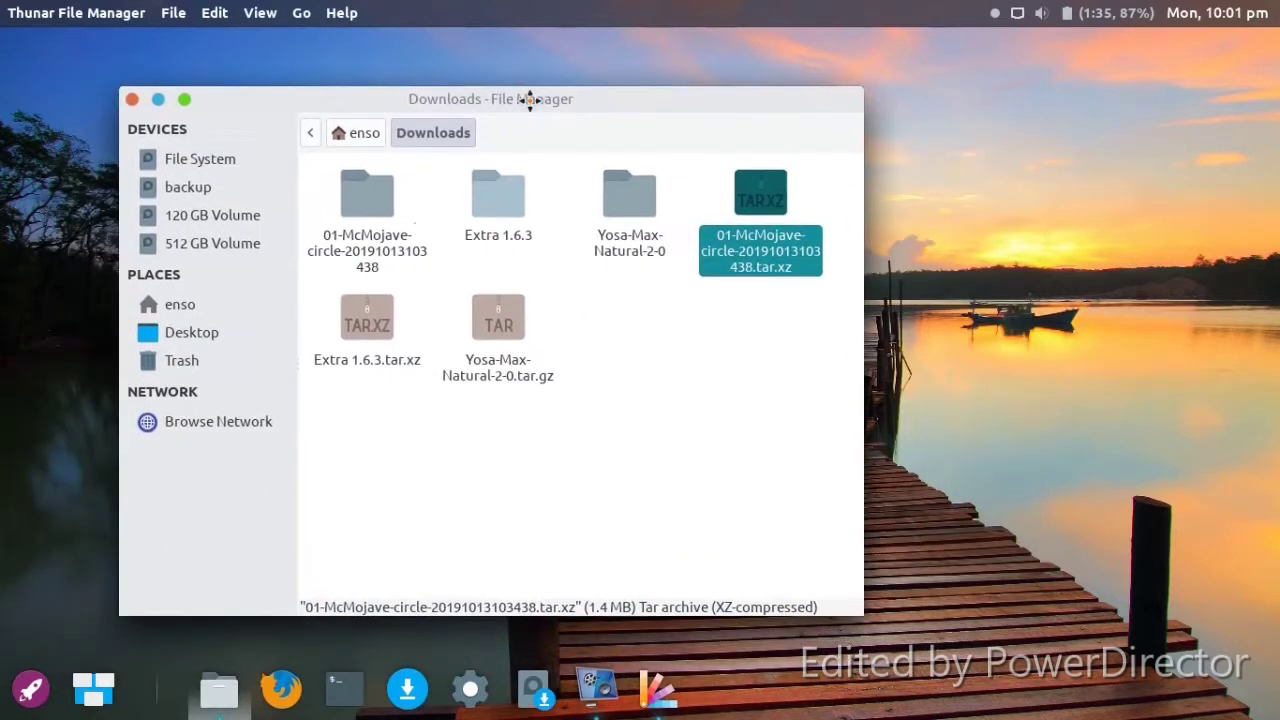
Step: Reopen the Appearance preferences beside the file manager and install the extracted McMojave-circle folder as an icon theme
{"action": "left_click", "coordinate": [26, 689]}
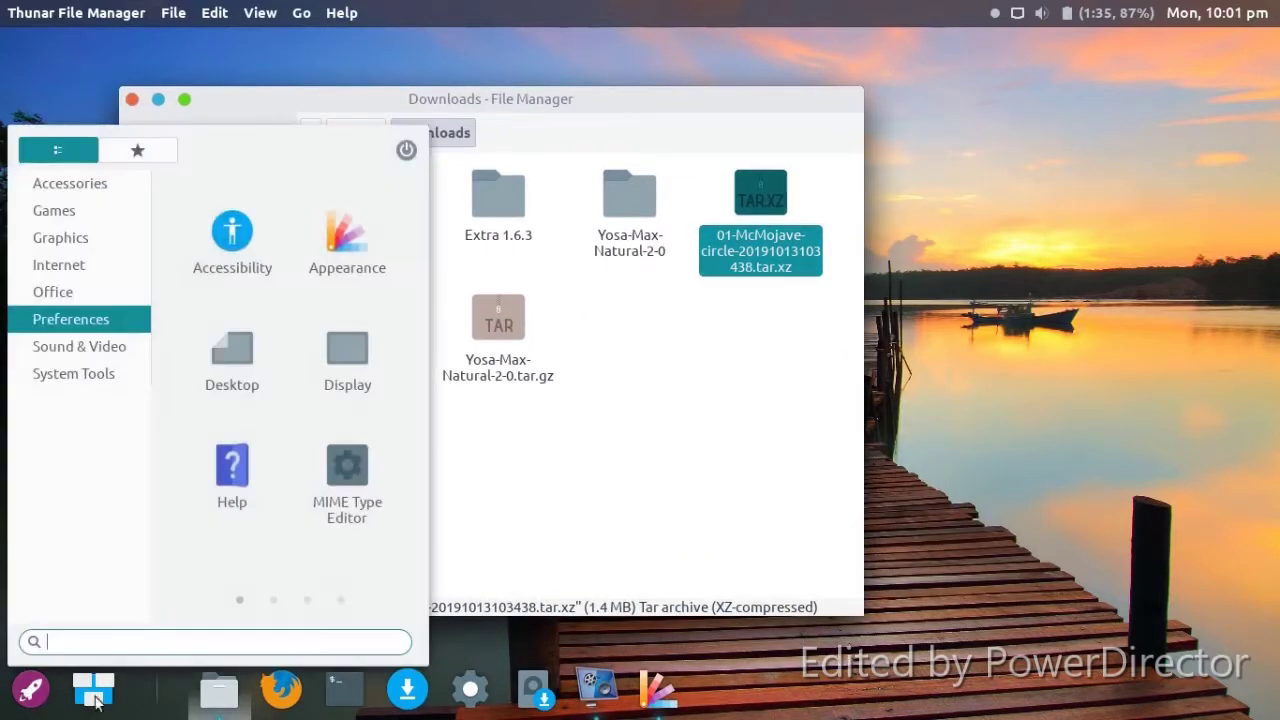
{"action": "left_click", "coordinate": [752, 630]}
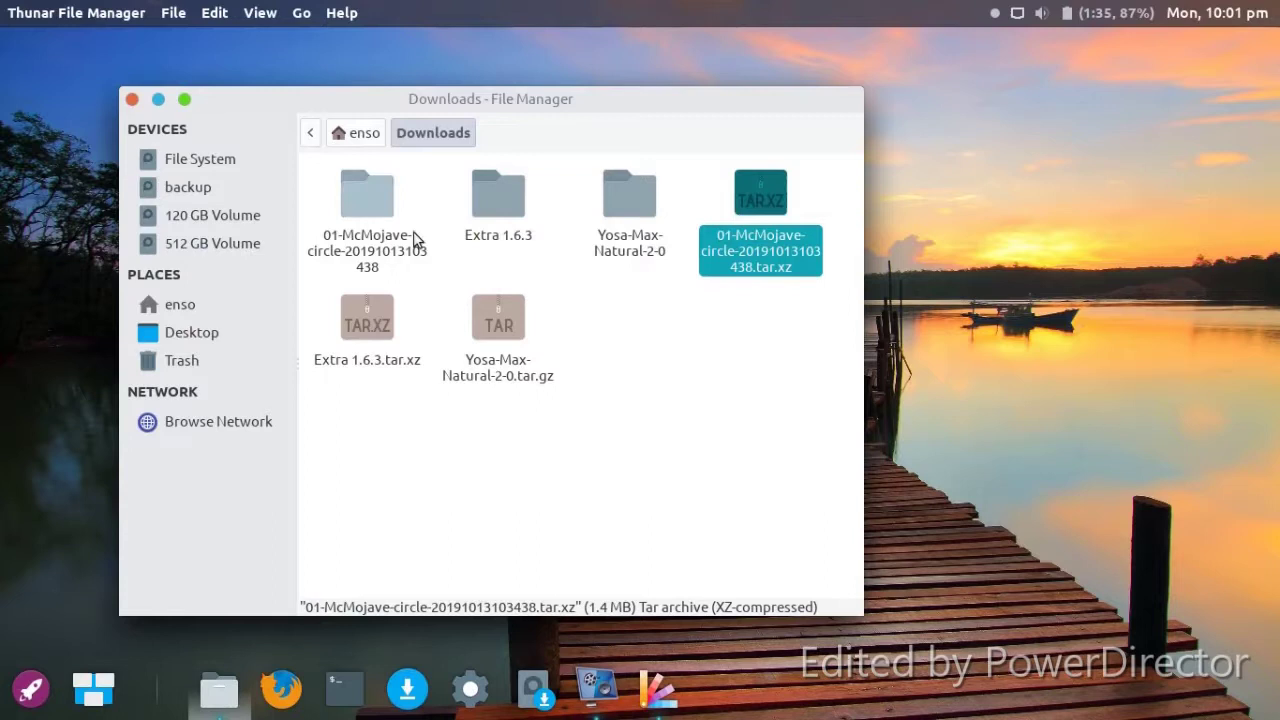
{"action": "left_click_drag", "start_coordinate": [465, 100], "coordinate": [140, 118]}
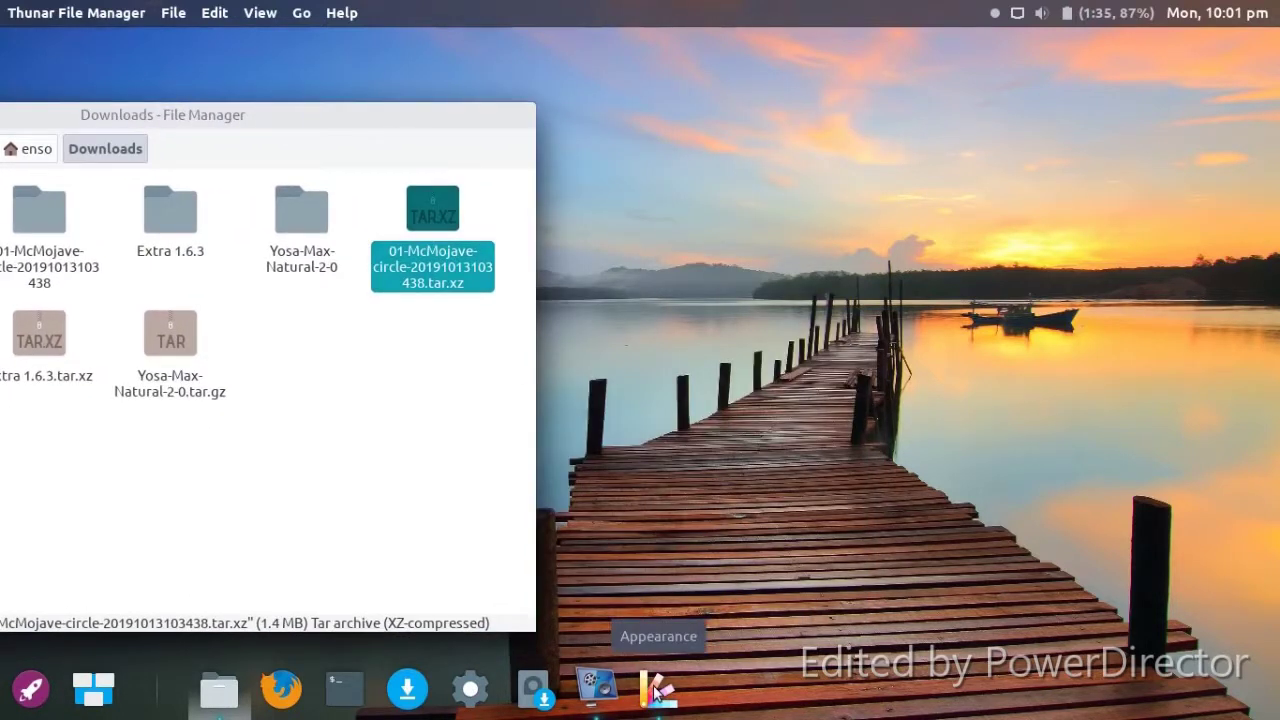
{"action": "left_click", "coordinate": [18, 700]}
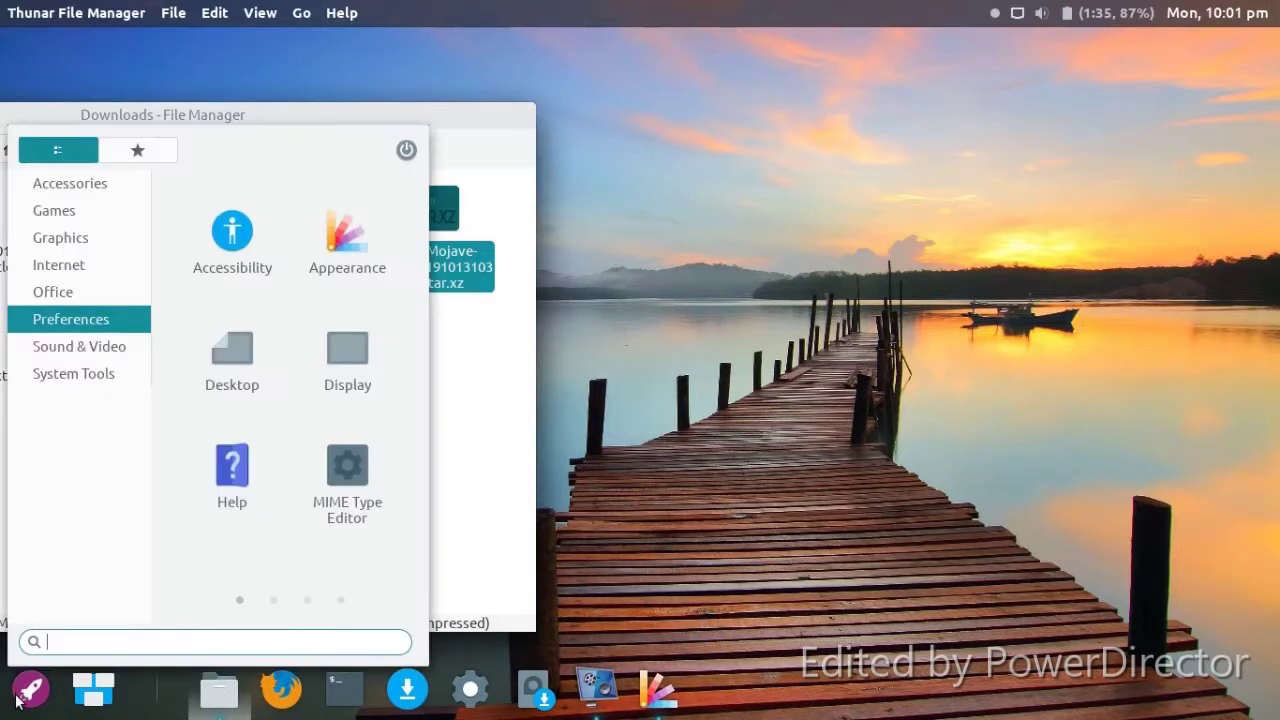
{"action": "left_click", "coordinate": [314, 258]}
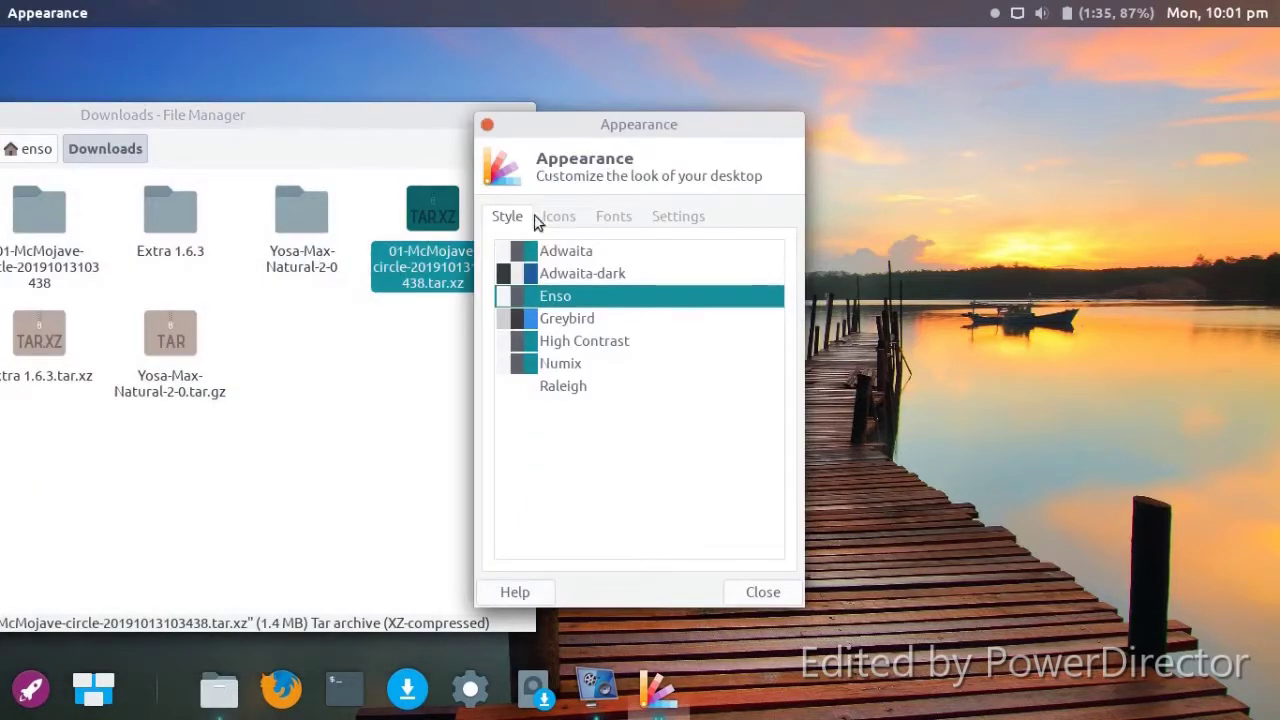
{"action": "left_click", "coordinate": [548, 222]}
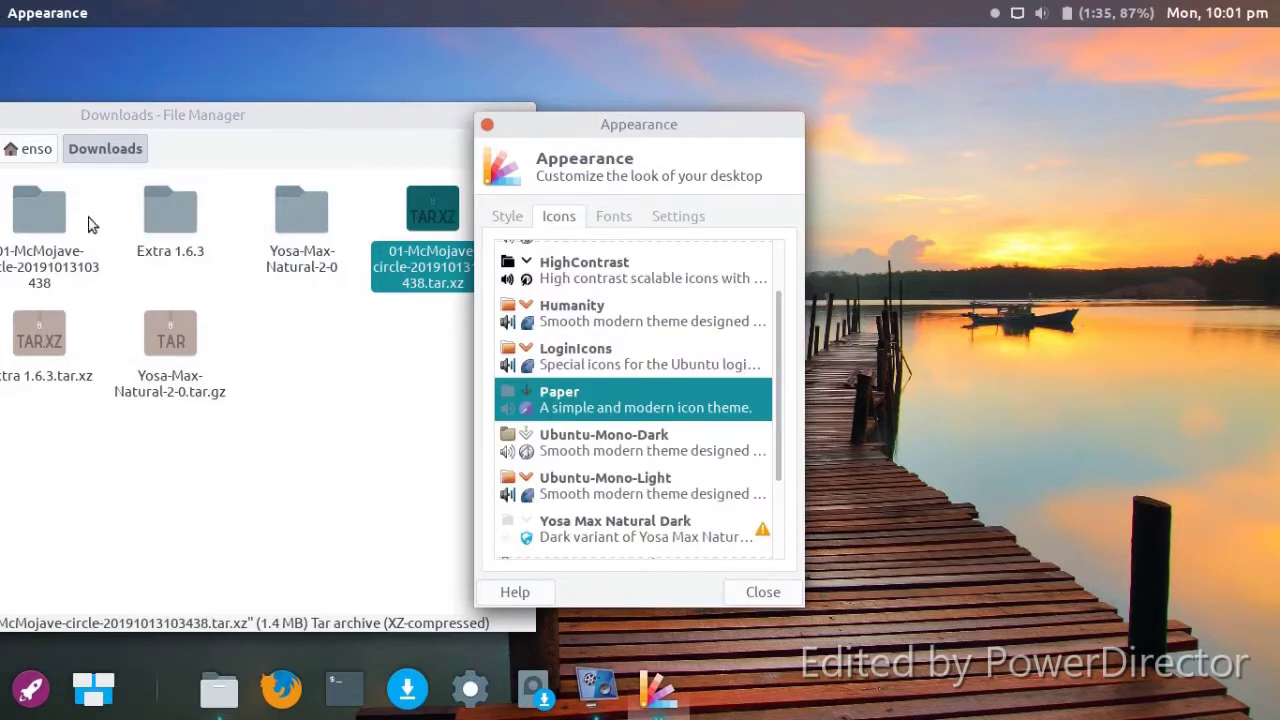
{"action": "left_click_drag", "start_coordinate": [44, 222], "coordinate": [640, 314]}
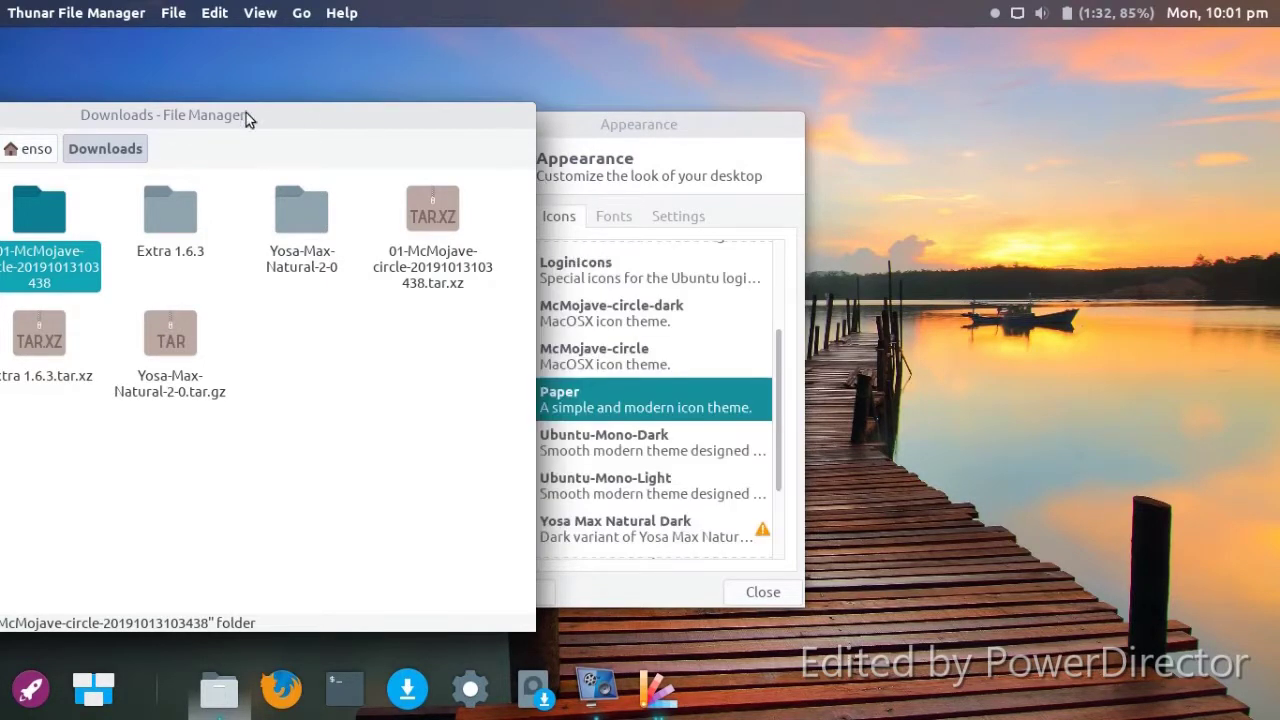
Step: Close the file manager and apply the McMojave-circle-dark icon theme
{"action": "left_click_drag", "start_coordinate": [248, 115], "coordinate": [465, 124]}
{"action": "left_click", "coordinate": [20, 125]}
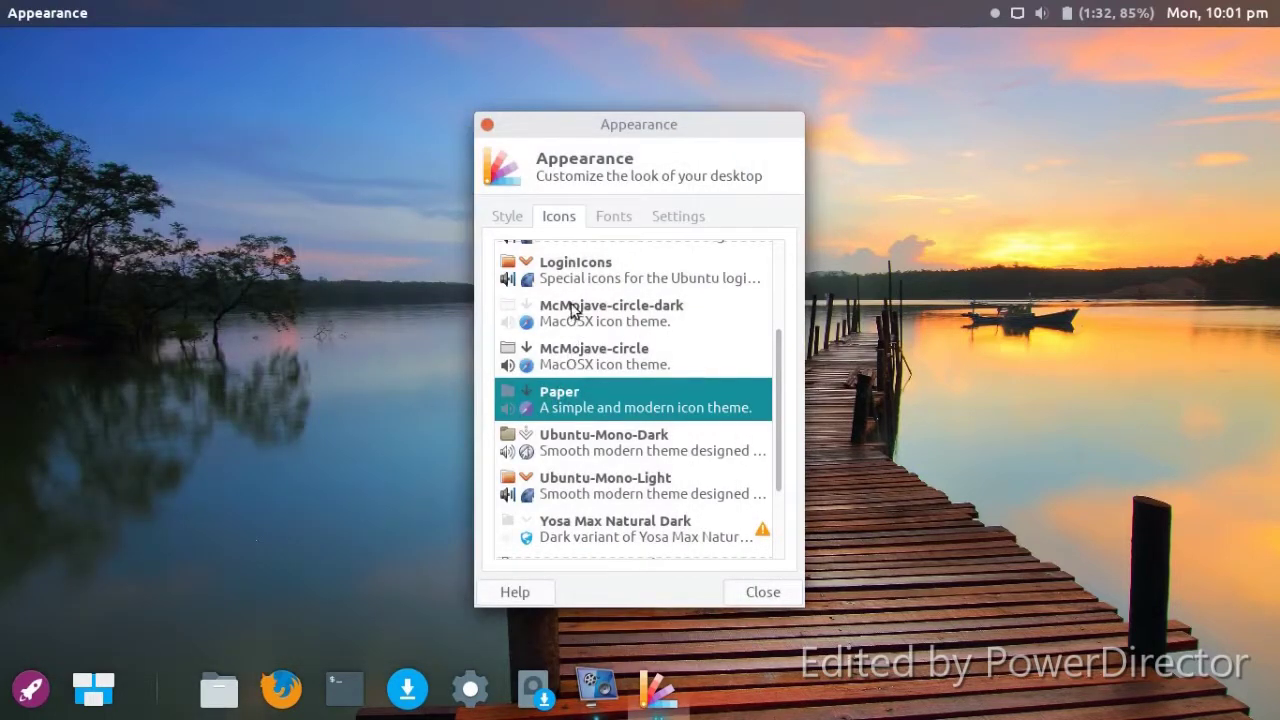
{"action": "left_click", "coordinate": [572, 308]}
{"action": "key", "text": "End"}
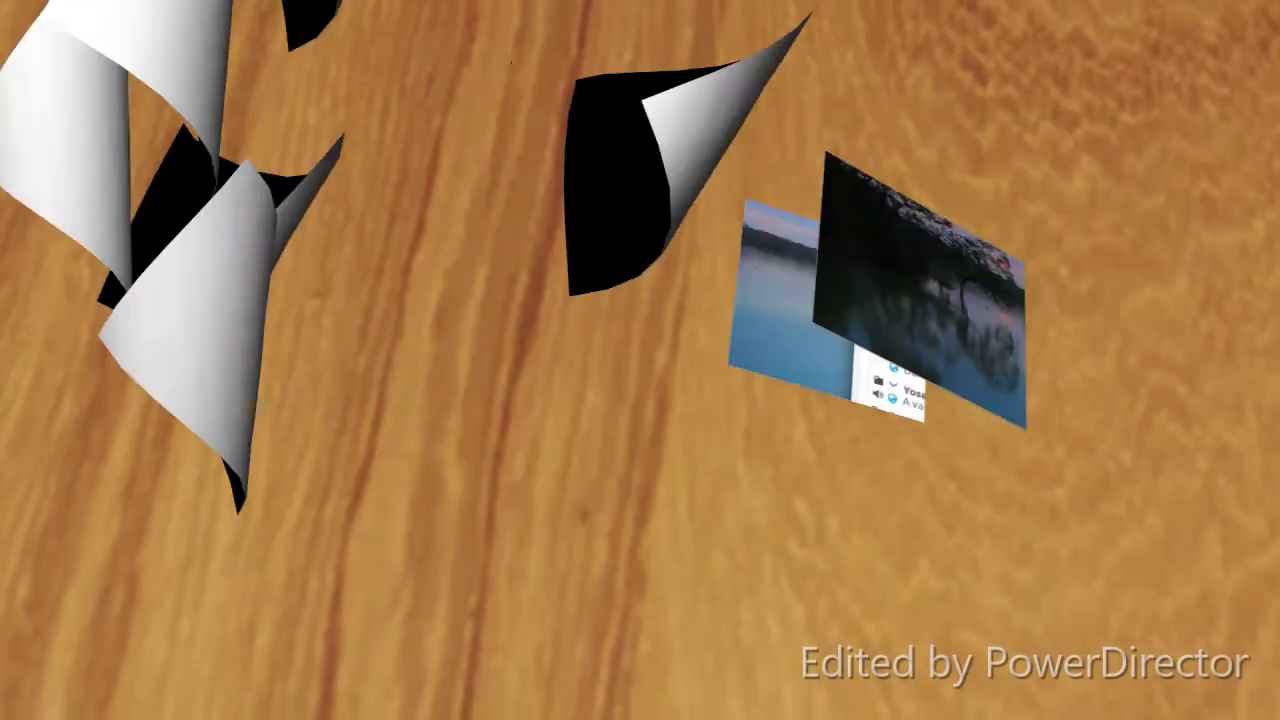
Step: Try the Ubuntu-Mono-Dark and McMojave-circle icon themes in the Appearance preferences
{"action": "scroll", "coordinate": [608, 383], "scroll_direction": "up", "scroll_amount": 3}
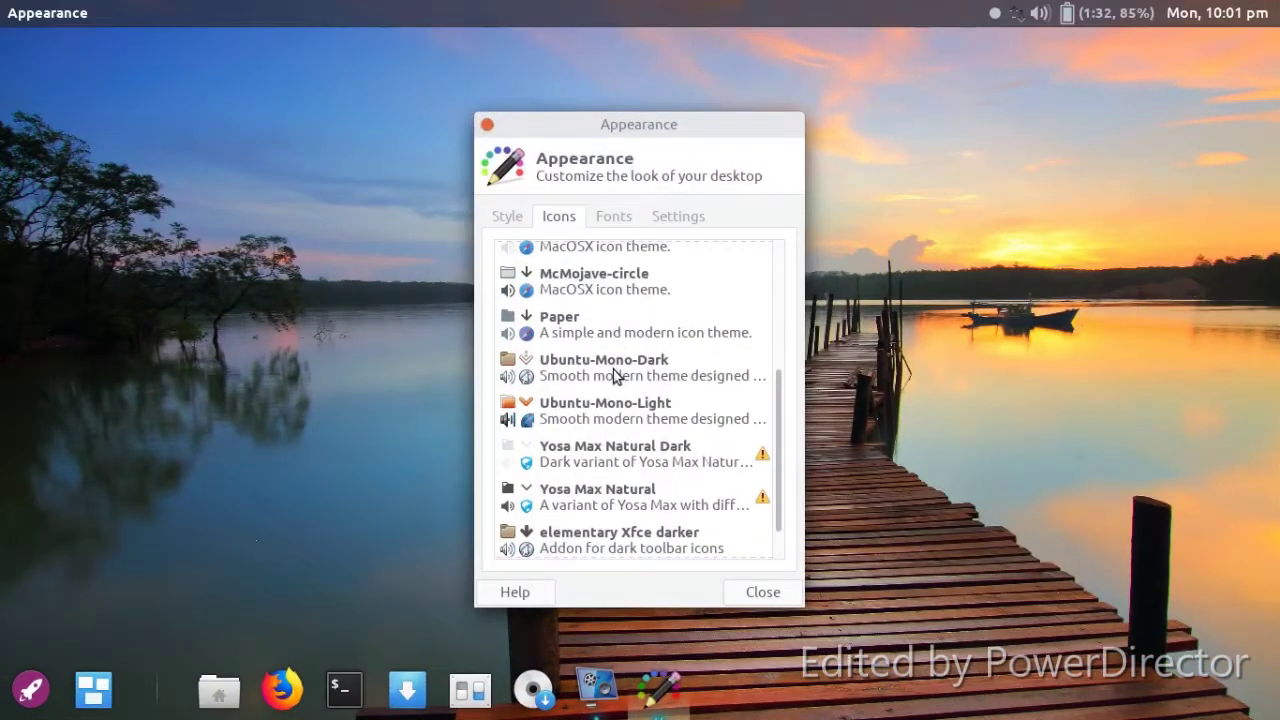
{"action": "left_click", "coordinate": [604, 368]}
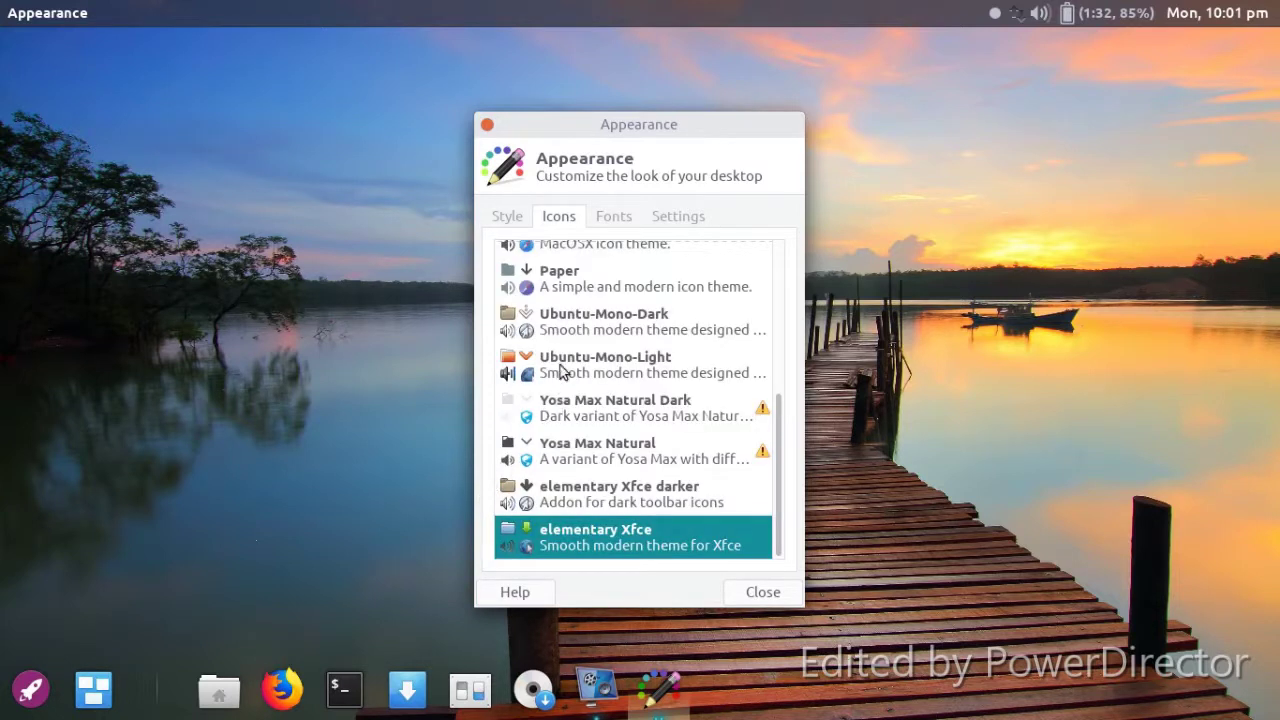
{"action": "scroll", "coordinate": [576, 360], "scroll_direction": "up", "scroll_amount": 2}
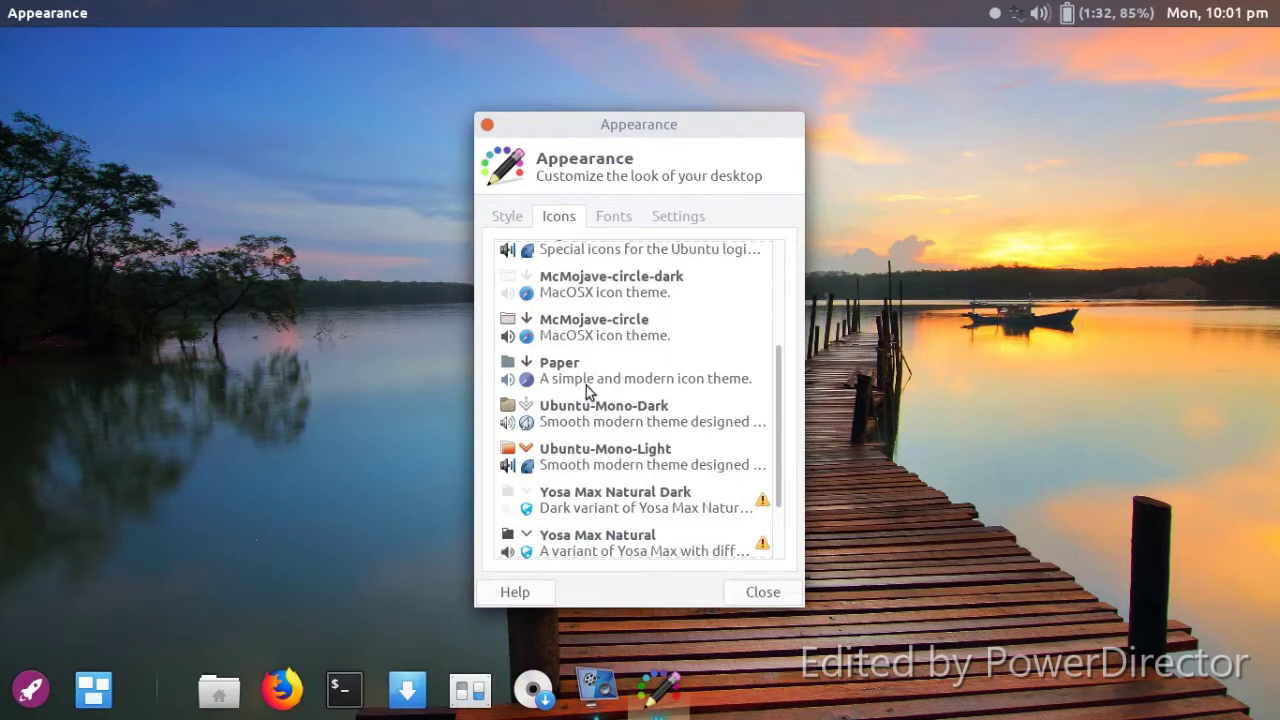
{"action": "left_click", "coordinate": [580, 322]}
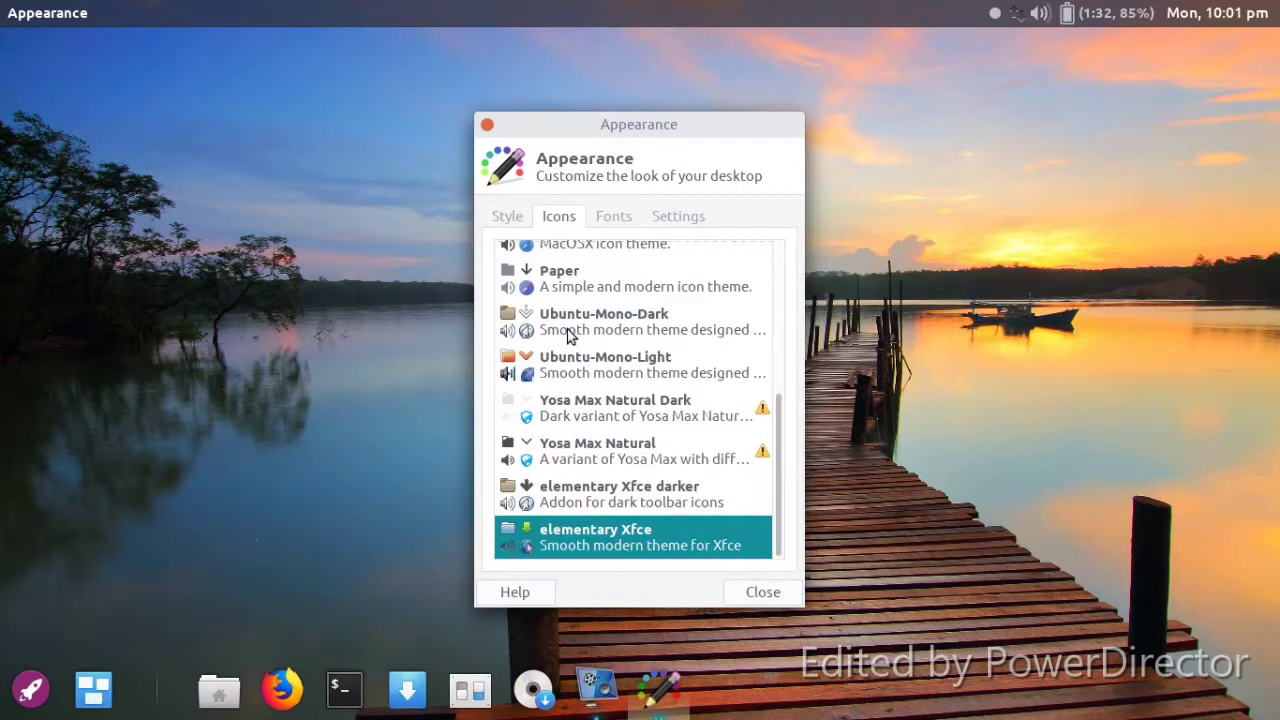
{"action": "scroll", "coordinate": [600, 330], "scroll_direction": "up", "scroll_amount": 4}
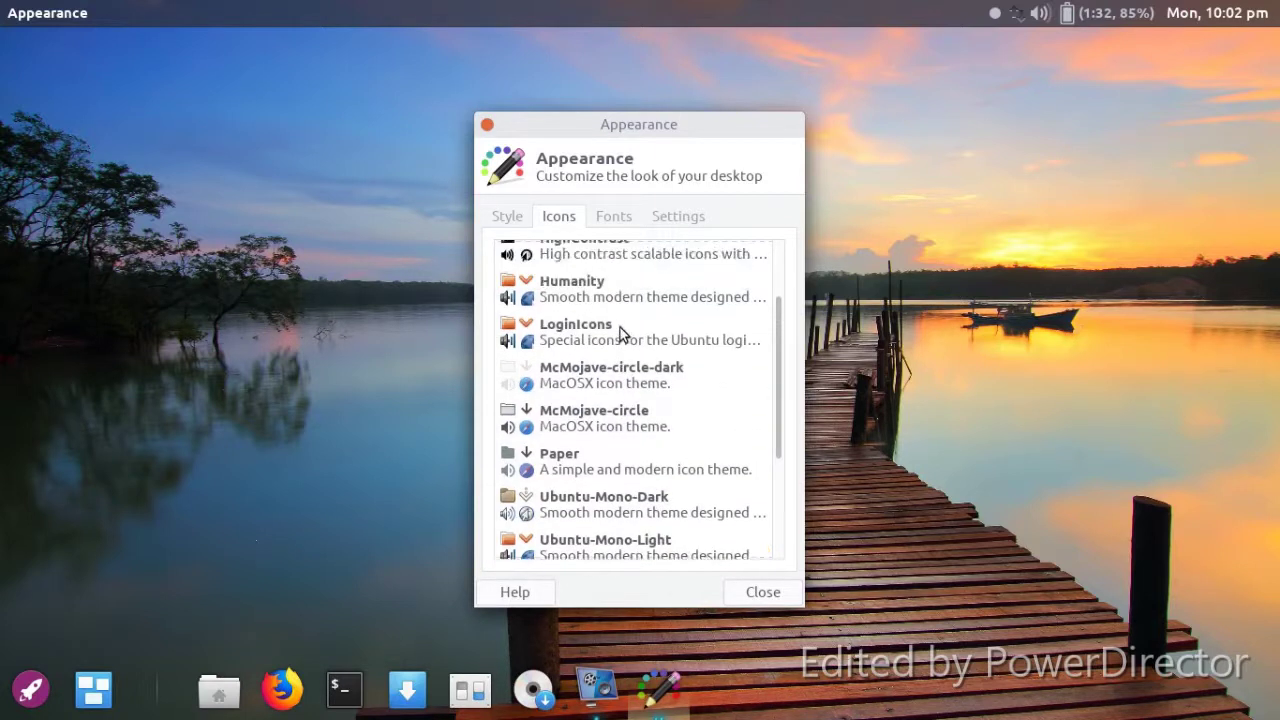
{"action": "left_click", "coordinate": [588, 418]}
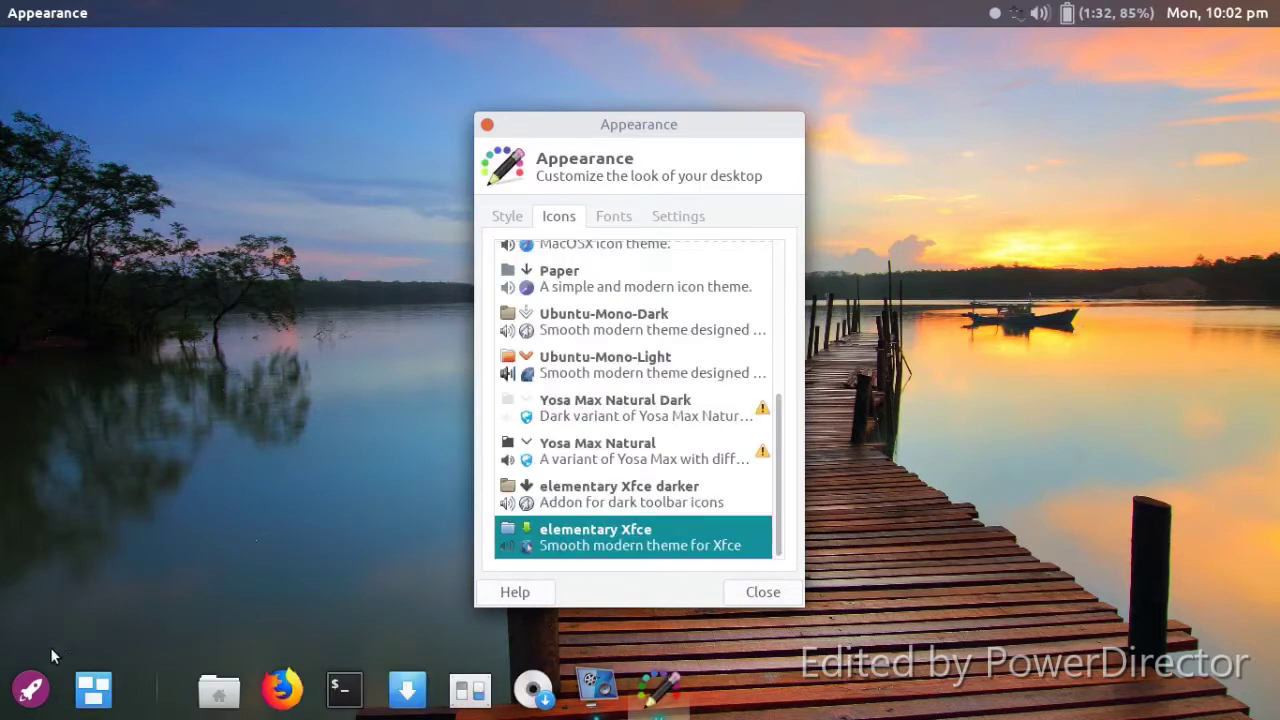
Step: Browse the Sound & Video and Games categories of the application menu and close the menu
{"action": "left_click", "coordinate": [31, 688]}
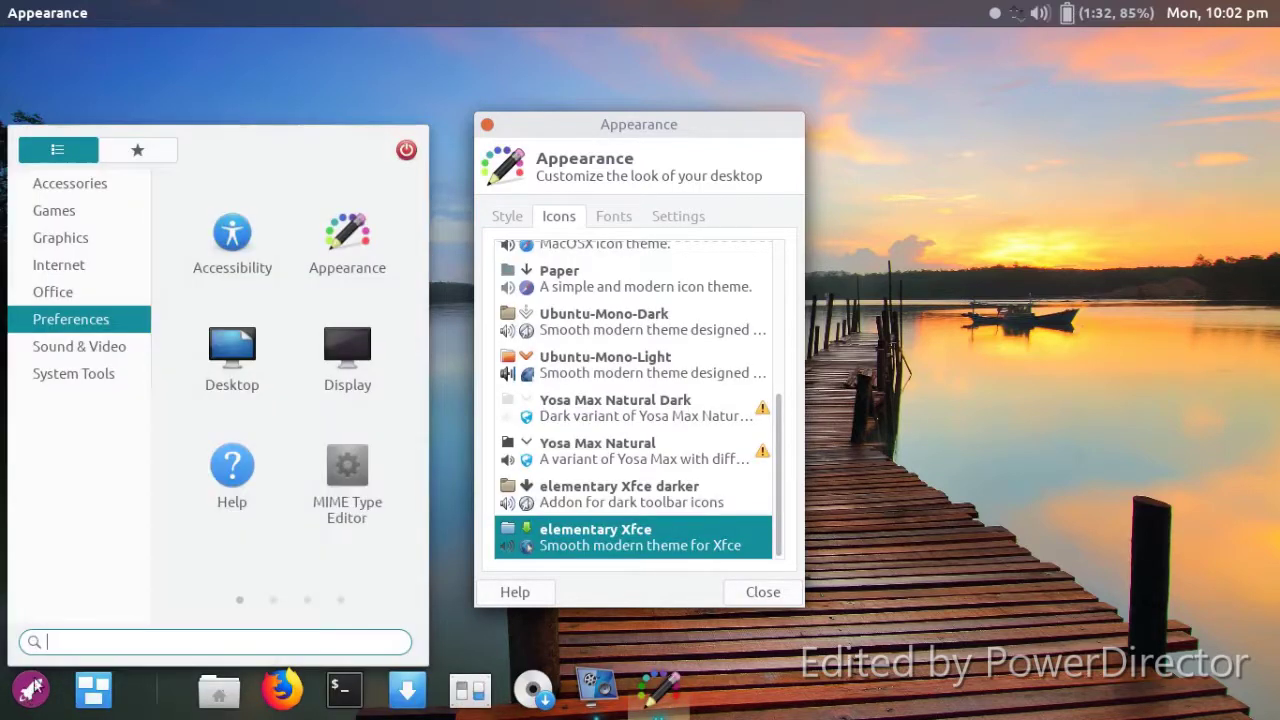
{"action": "left_click", "coordinate": [88, 350]}
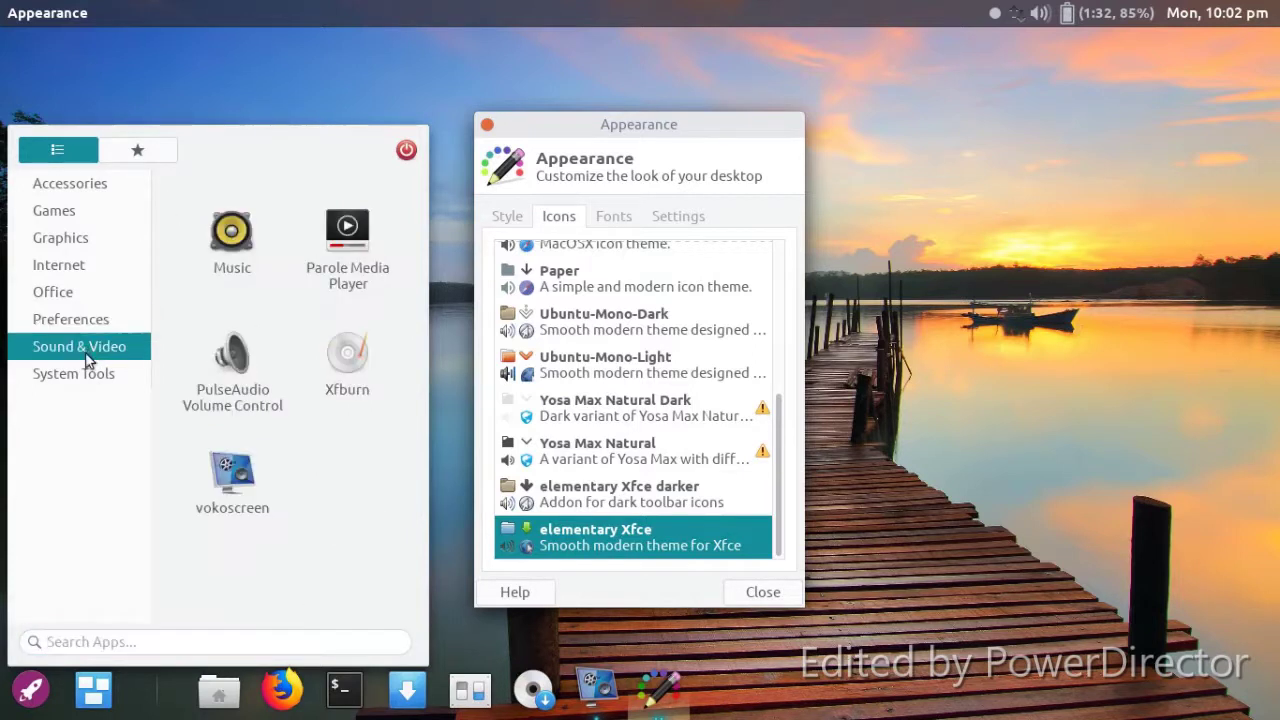
{"action": "mouse_move", "coordinate": [93, 250]}
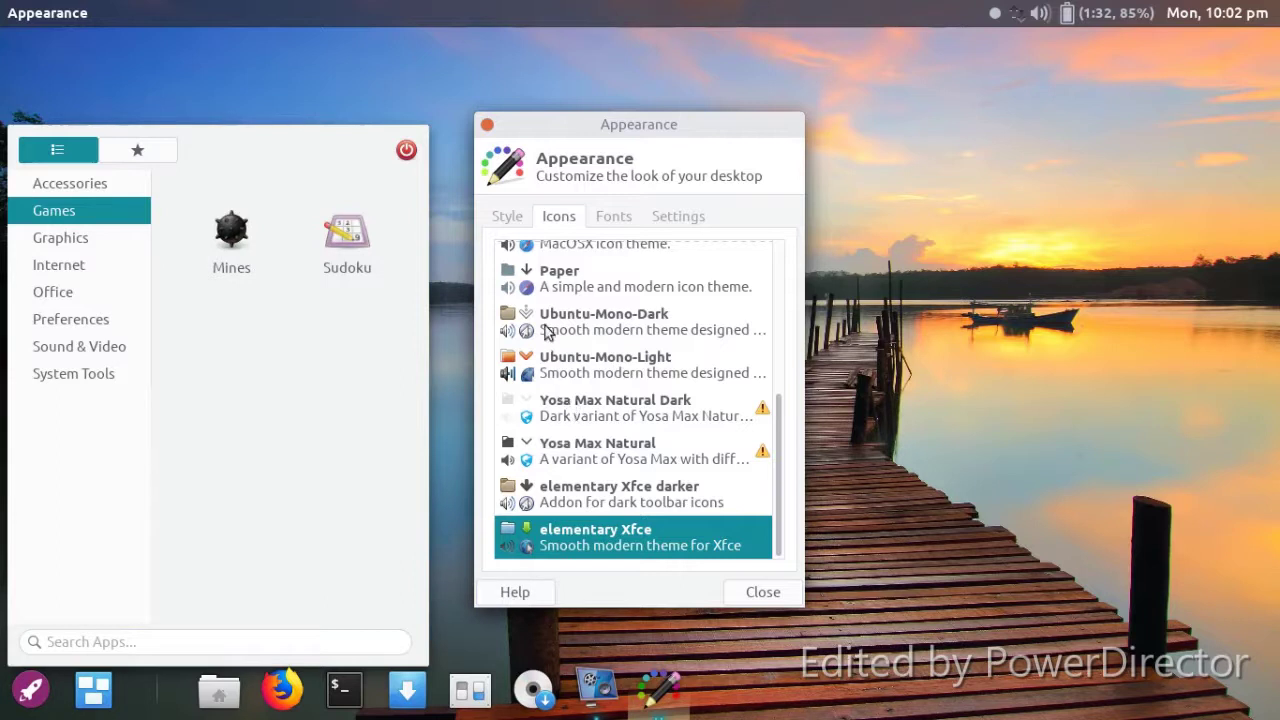
{"action": "left_click", "coordinate": [588, 256]}
{"action": "left_click", "coordinate": [588, 254]}
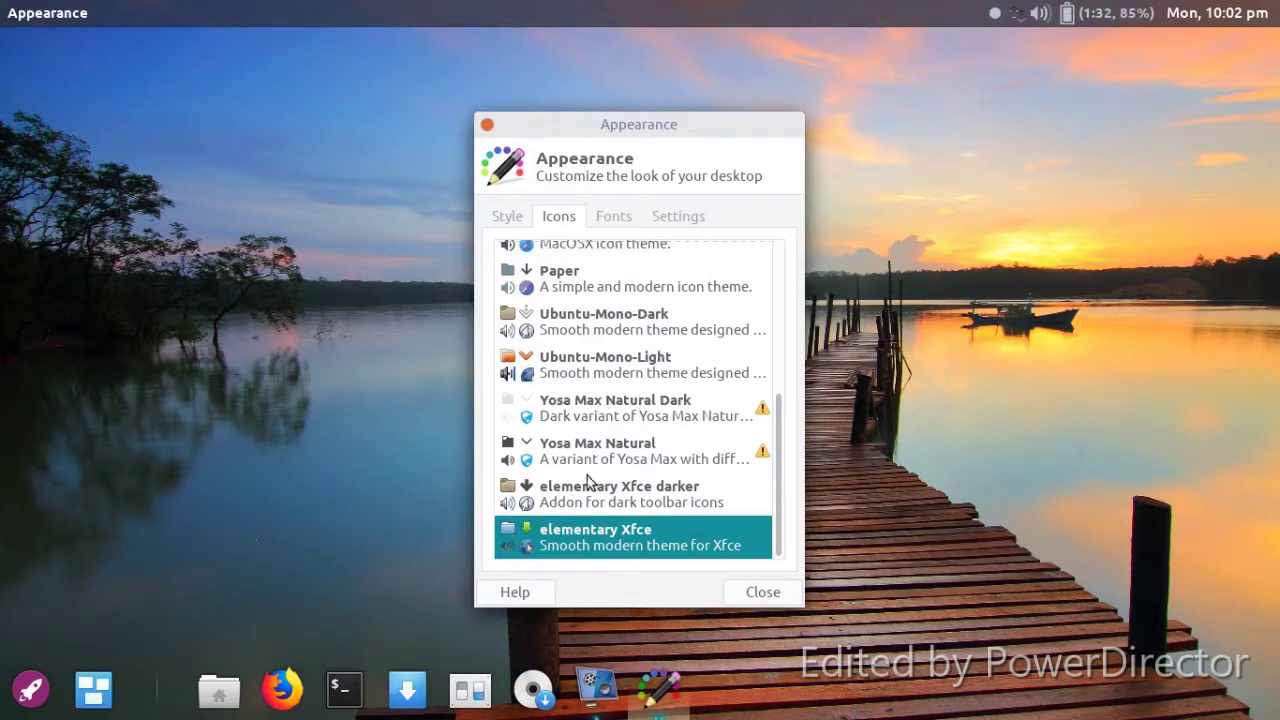
Step: Try the Yosa Max Natural Dark and Yosa Max Natural icon themes, ending back on elementary Xfce
{"action": "left_click", "coordinate": [581, 425]}
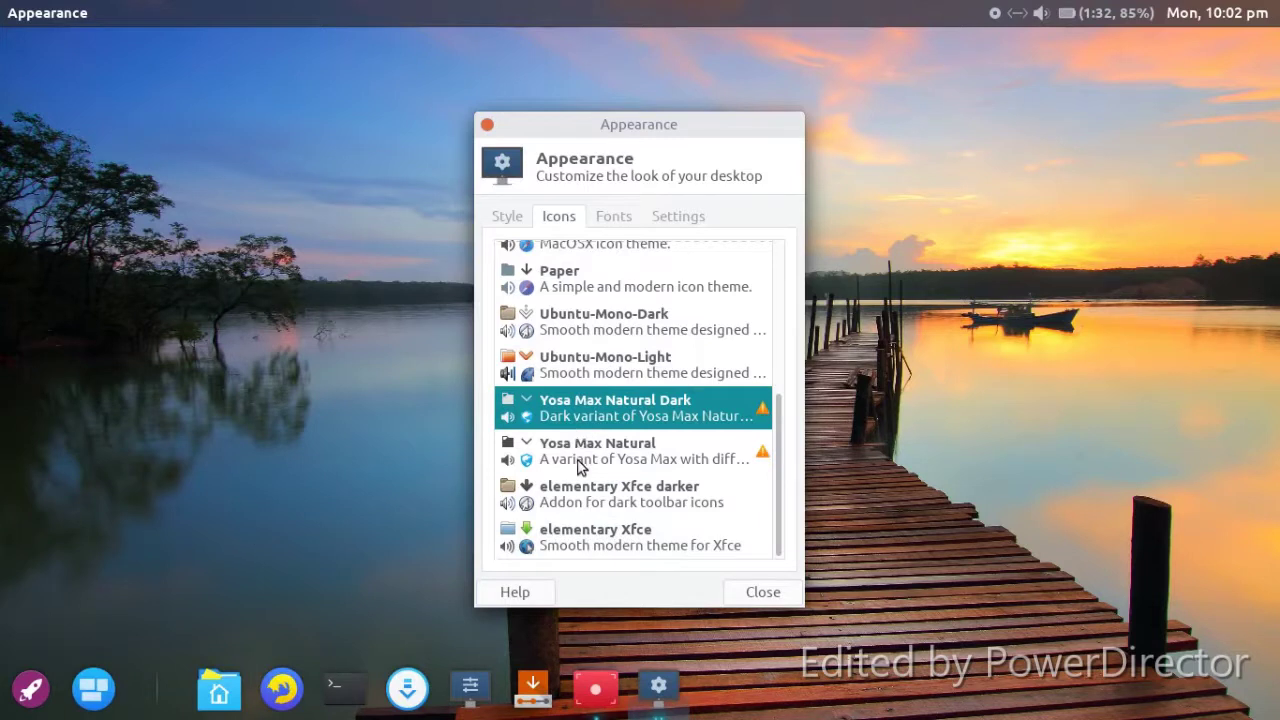
{"action": "left_click", "coordinate": [571, 458]}
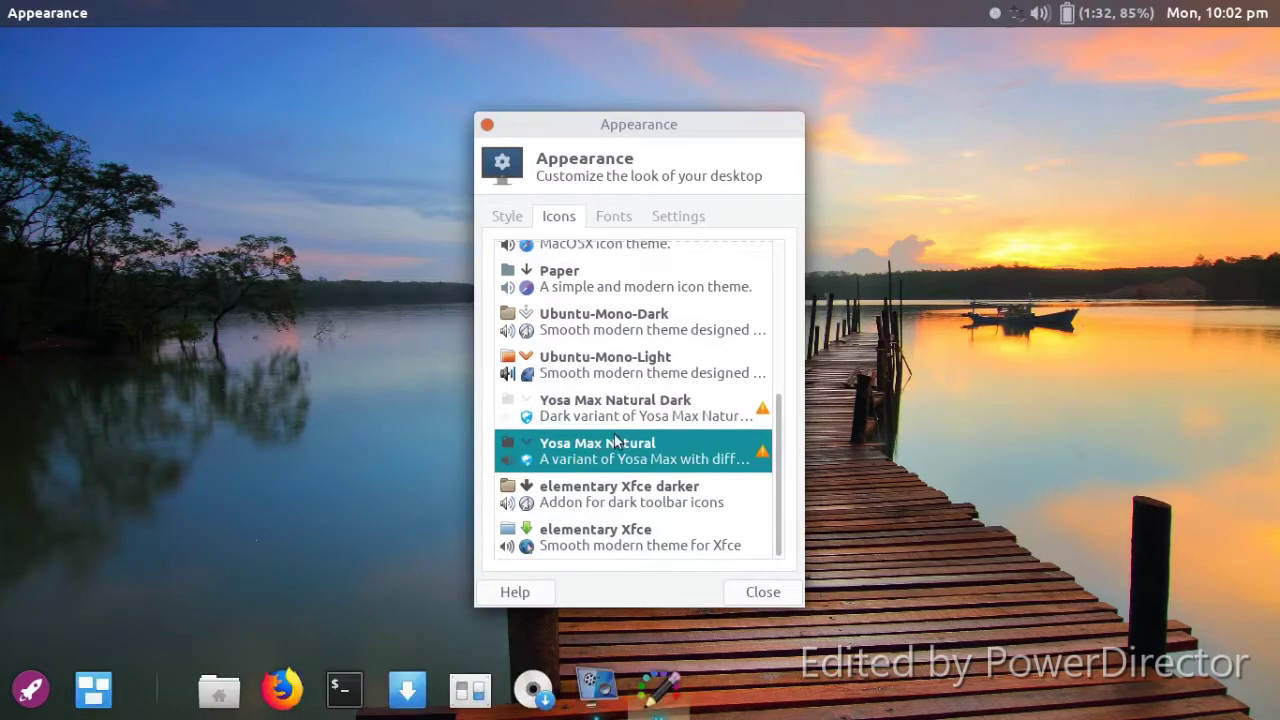
{"action": "left_click", "coordinate": [655, 537]}
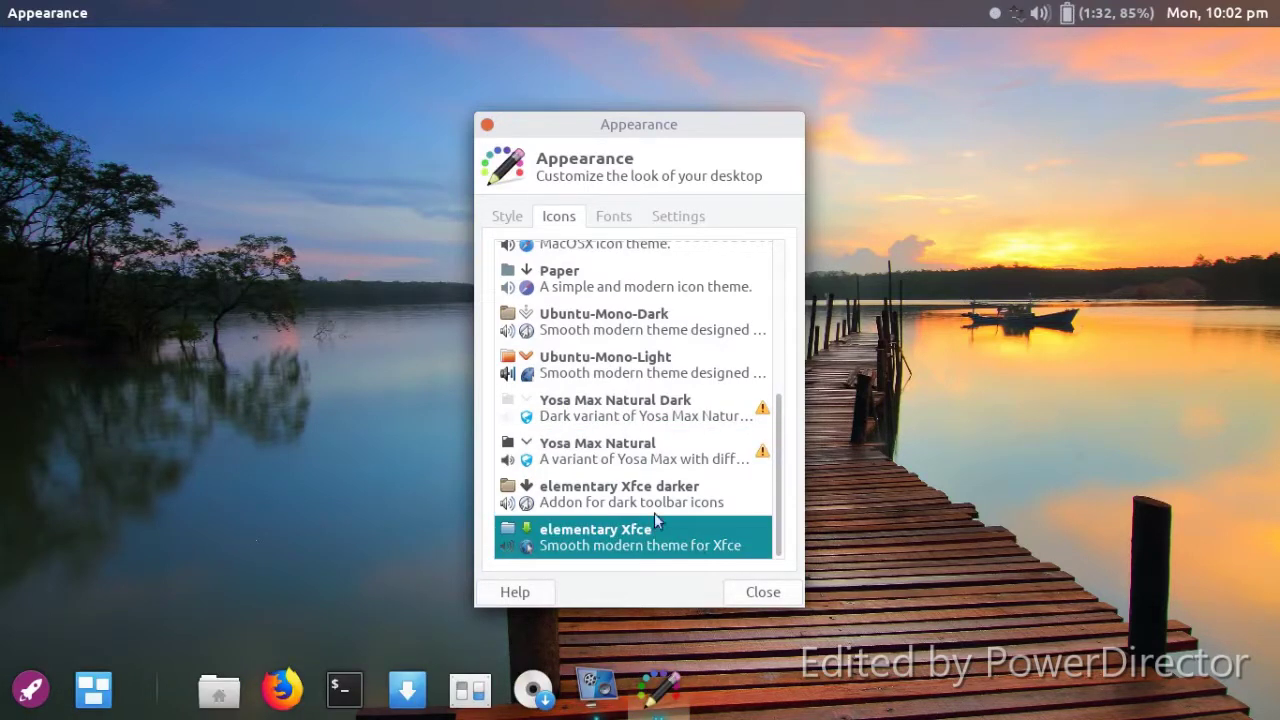
Step: Try the McMojave-circle-dark icon theme again and close the Appearance preferences
{"action": "scroll", "coordinate": [721, 359], "scroll_direction": "up", "scroll_amount": 6}
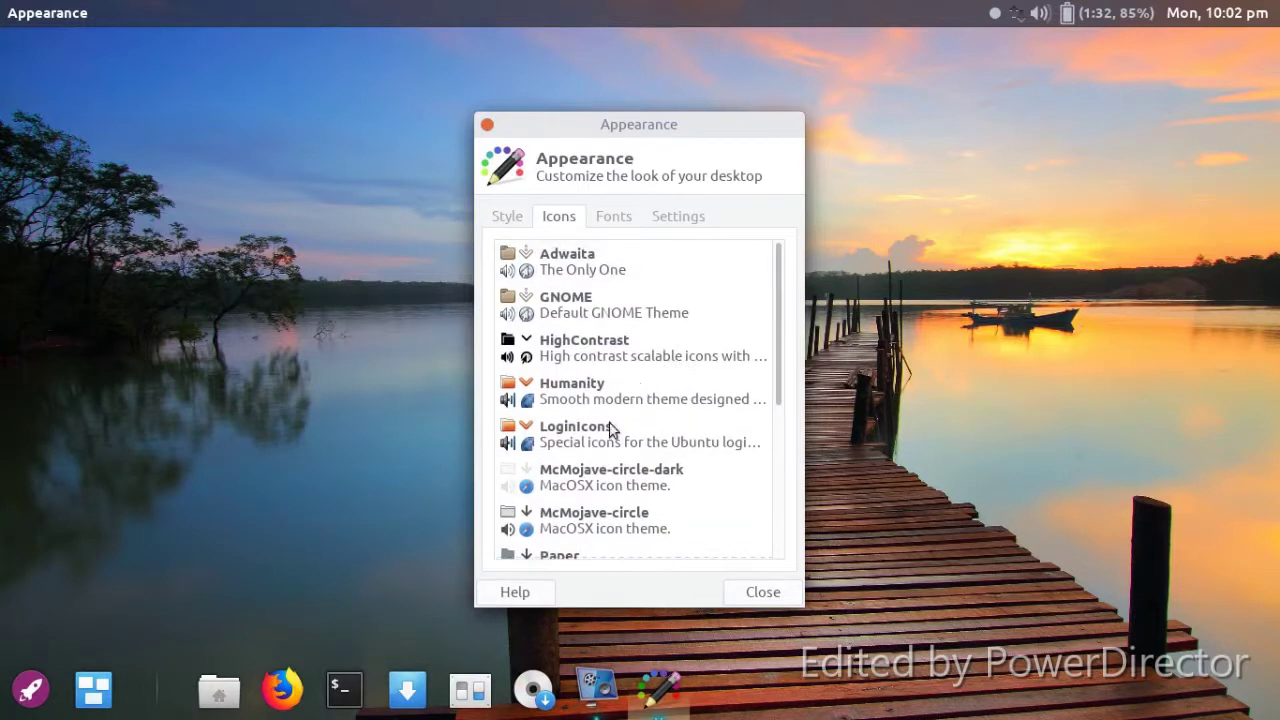
{"action": "left_click", "coordinate": [655, 472]}
{"action": "key", "text": "End"}
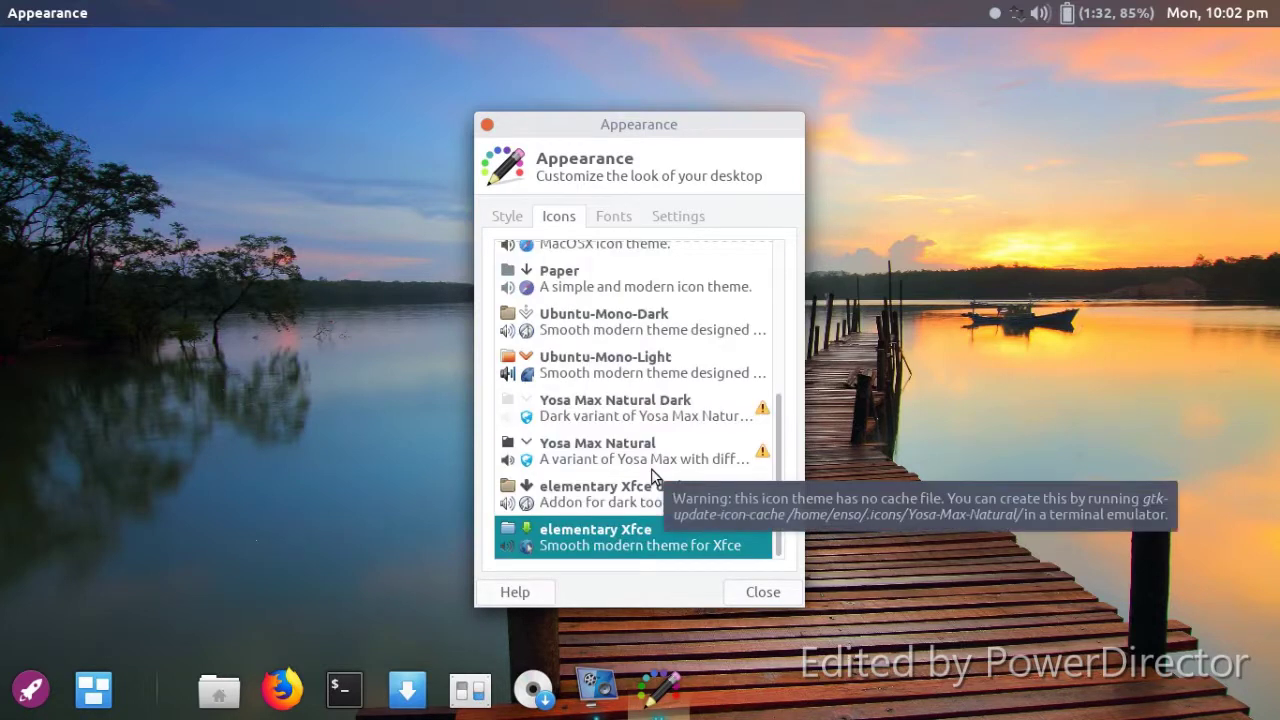
{"action": "left_click", "coordinate": [487, 124]}
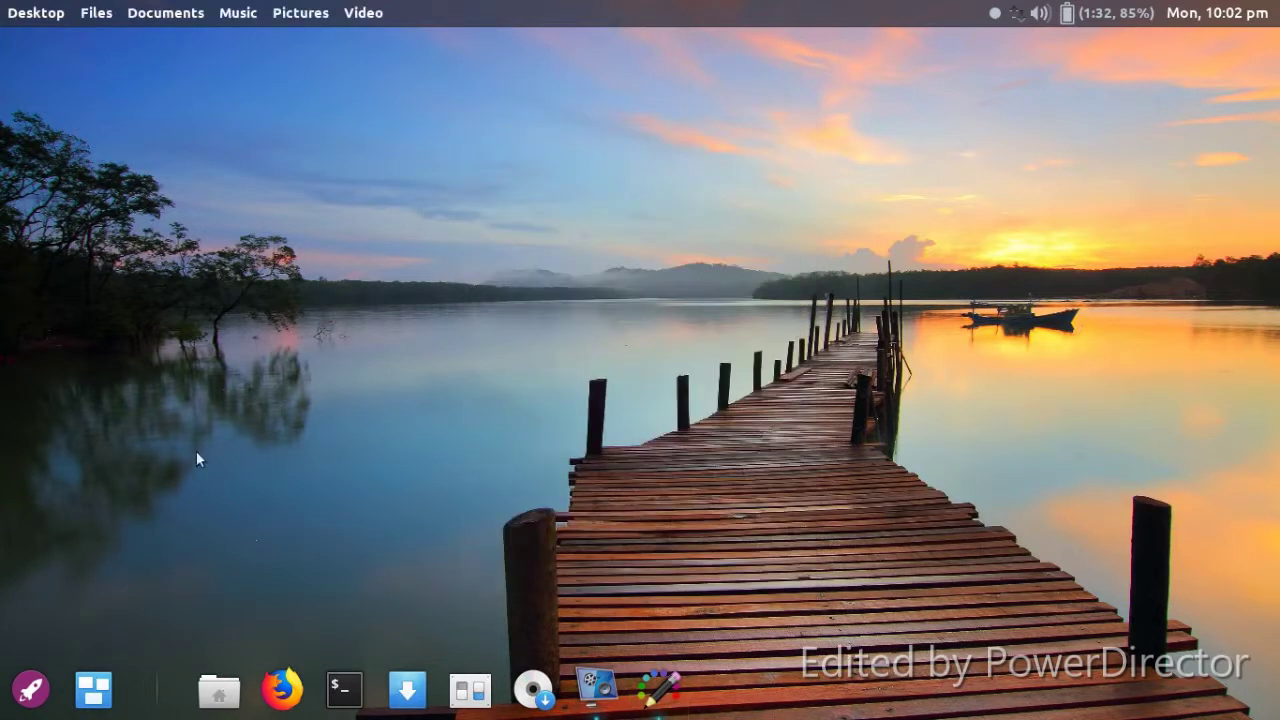
Step: Open Help from the Preferences category of the application menu
{"action": "left_click", "coordinate": [34, 686]}
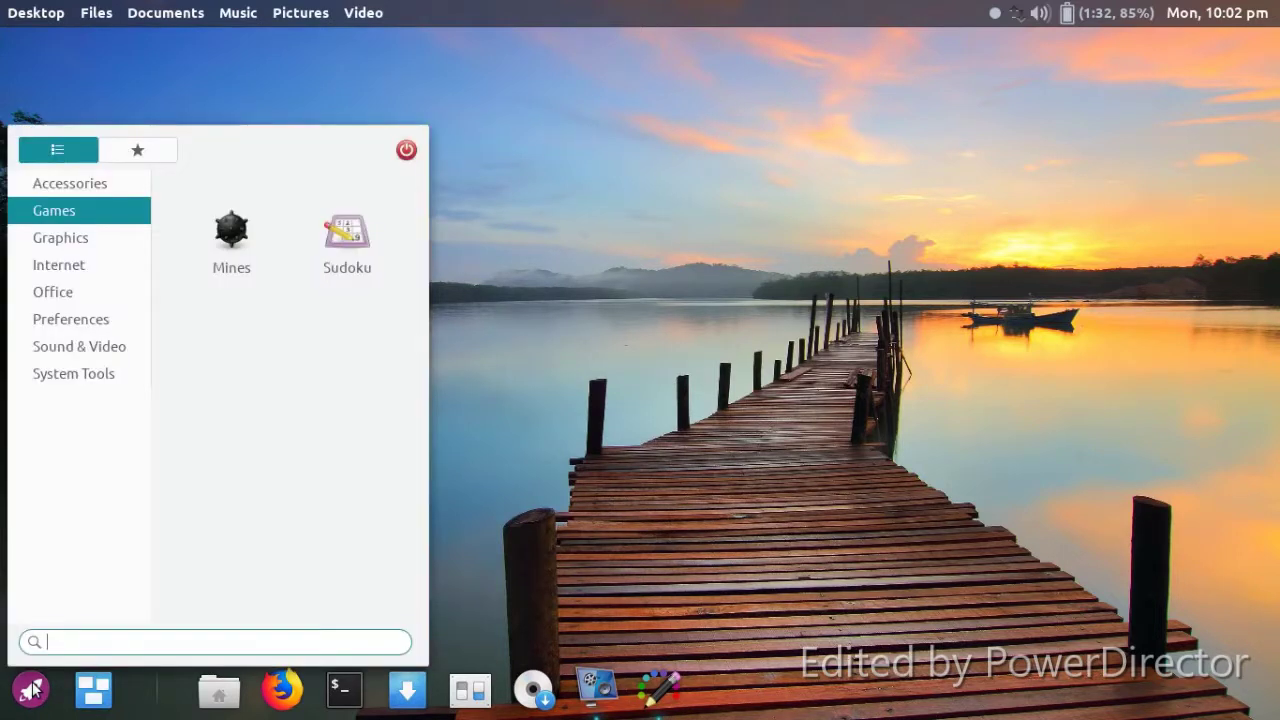
{"action": "left_click", "coordinate": [78, 244]}
{"action": "left_click", "coordinate": [74, 318]}
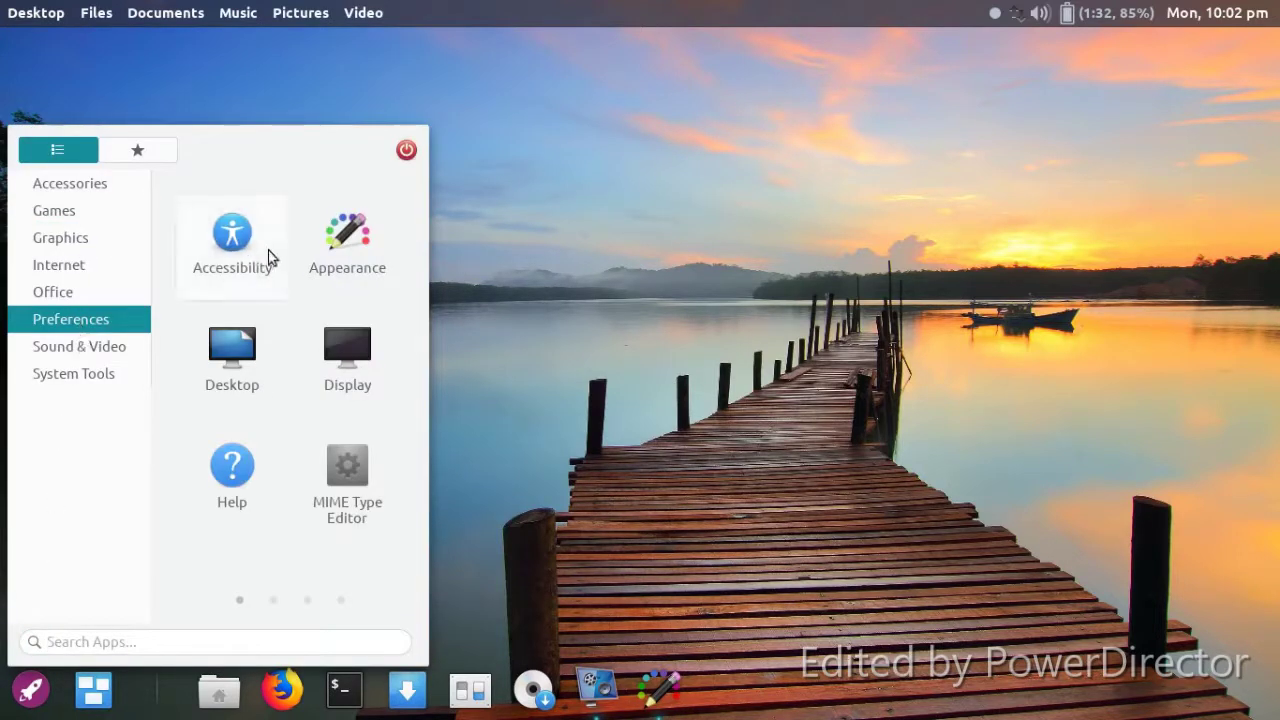
{"action": "left_click", "coordinate": [254, 462]}
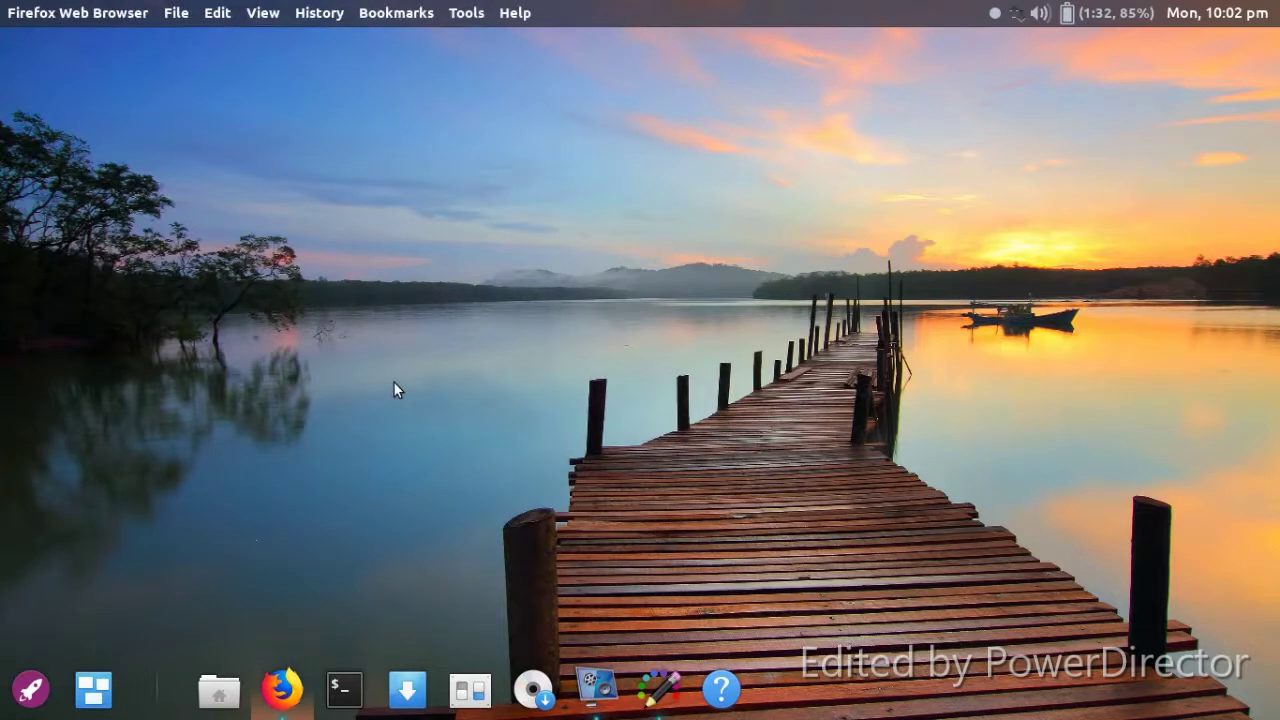
Step: Look through the Xubuntu documentation welcome page and close it
{"action": "scroll", "coordinate": [407, 355], "scroll_direction": "down", "scroll_amount": 4}
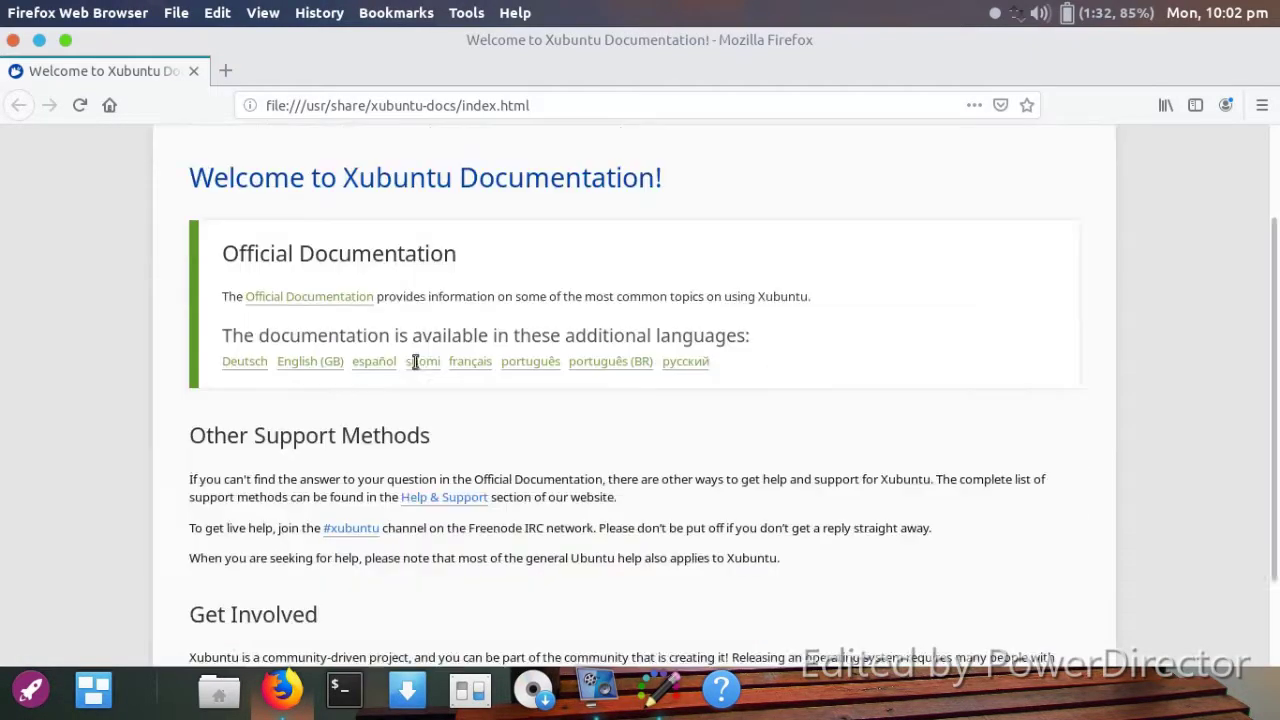
{"action": "scroll", "coordinate": [416, 355], "scroll_direction": "up", "scroll_amount": 3}
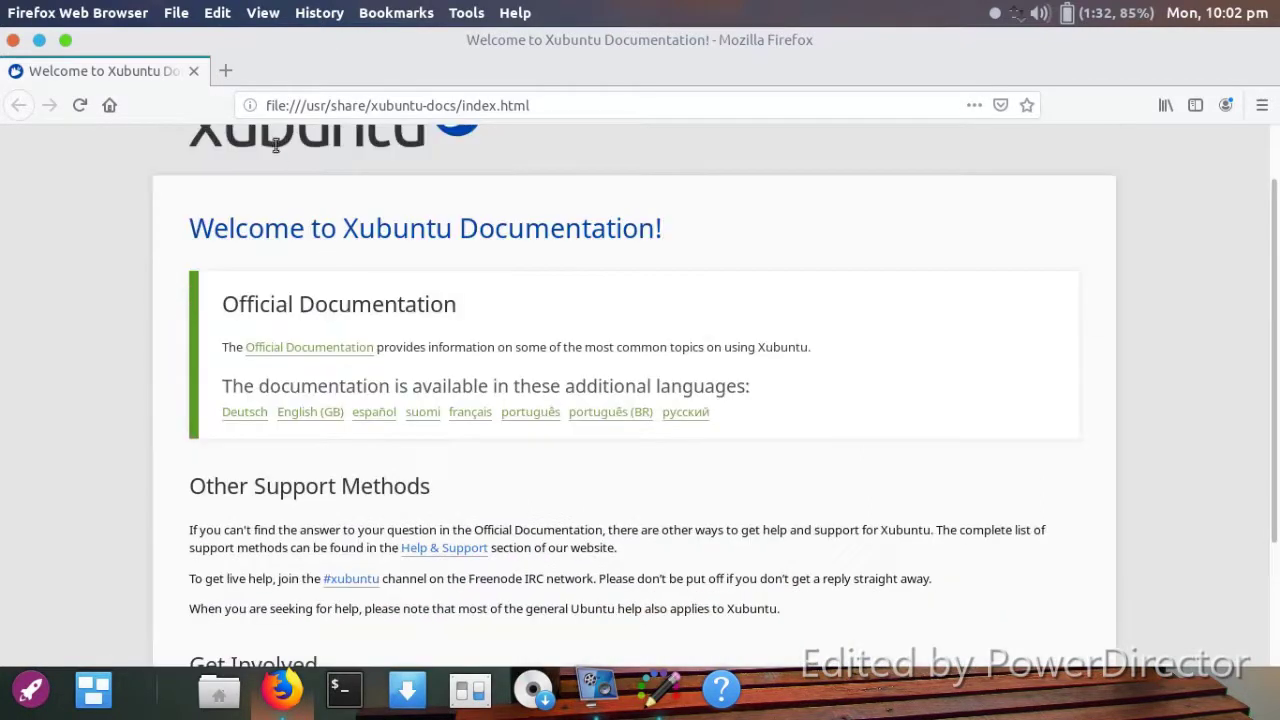
{"action": "left_click", "coordinate": [194, 71]}
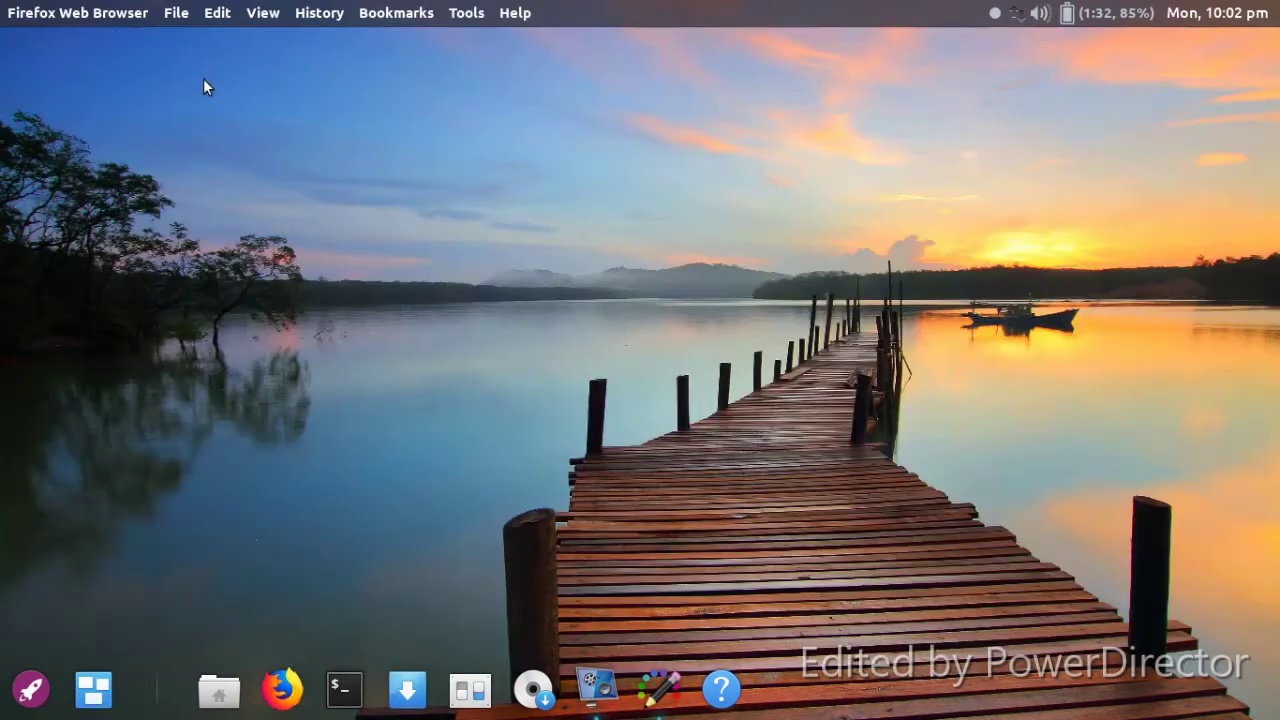
Step: Look at the System Tools category in the application menu and open System Settings from the Preferences category
{"action": "left_click", "coordinate": [30, 689]}
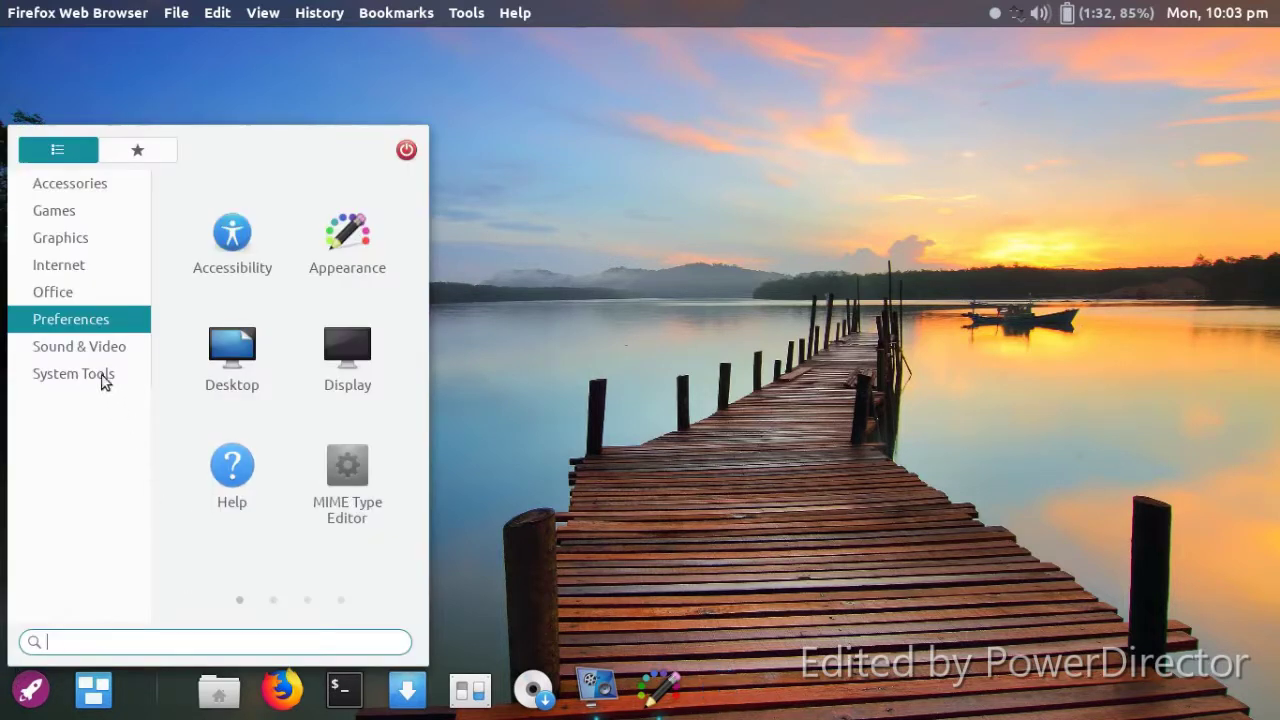
{"action": "left_click", "coordinate": [103, 374]}
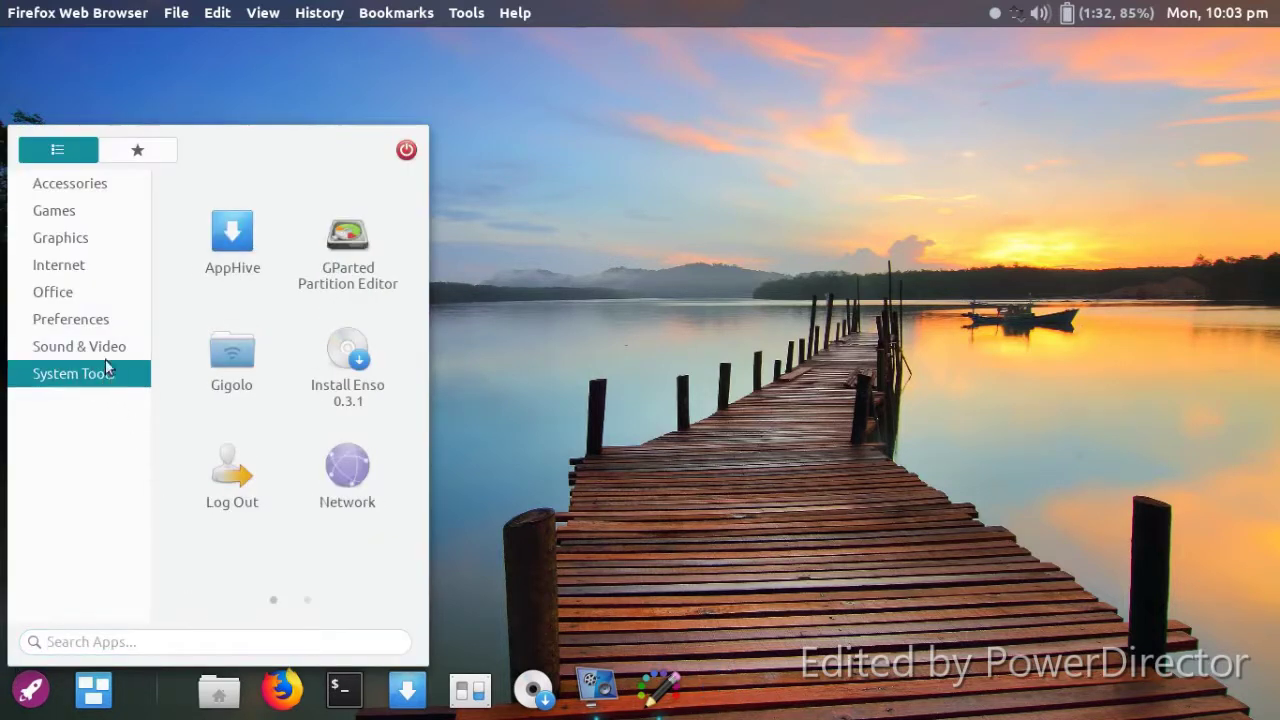
{"action": "left_click", "coordinate": [106, 325]}
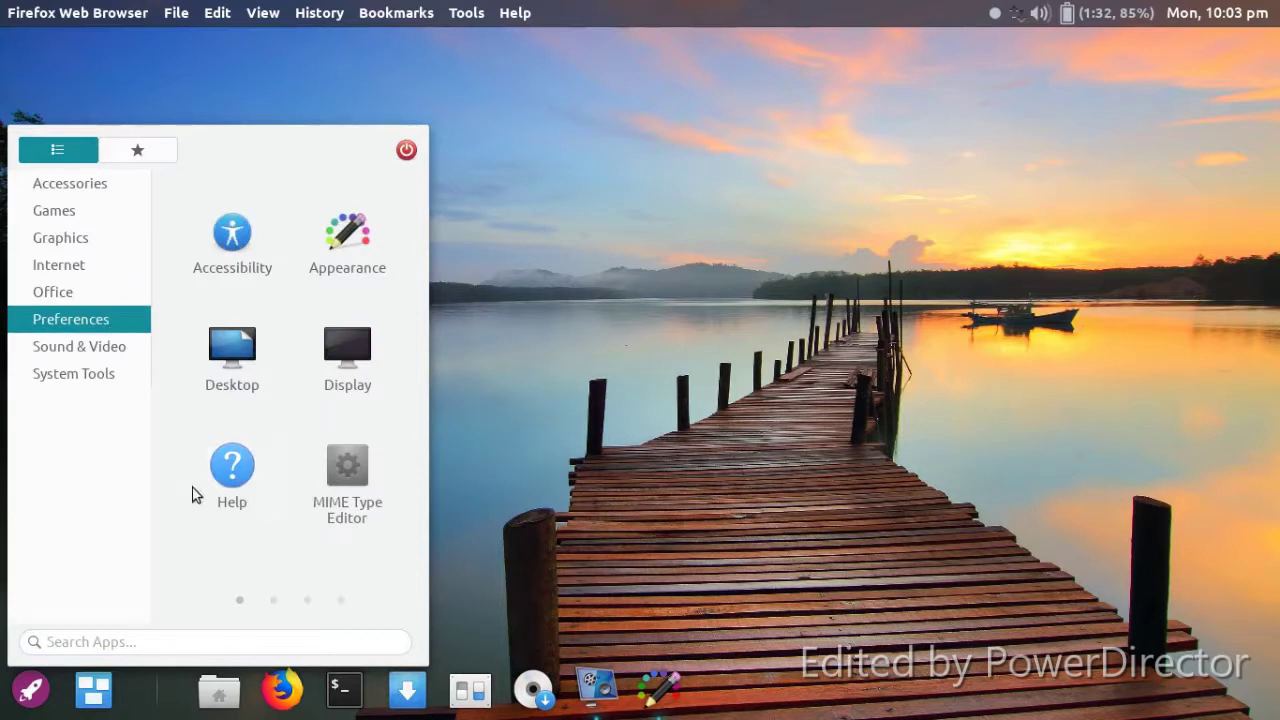
{"action": "scroll", "coordinate": [230, 495], "scroll_direction": "down", "scroll_amount": 2}
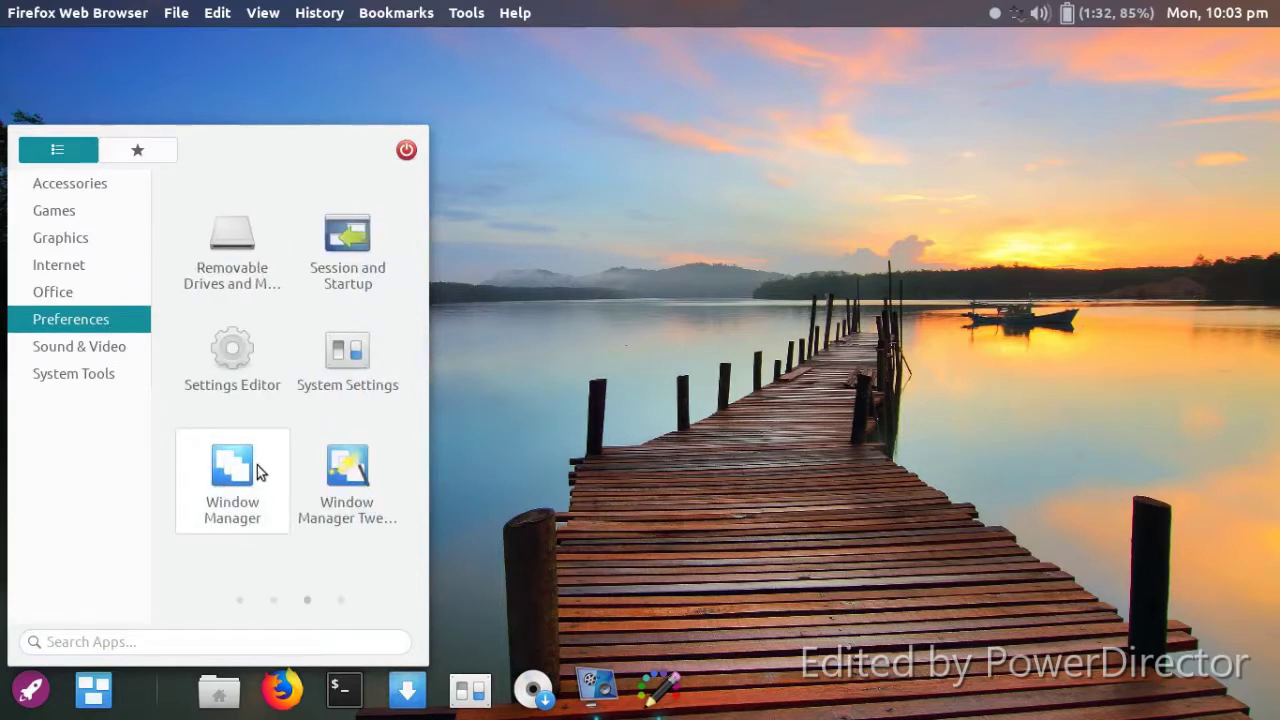
{"action": "left_click", "coordinate": [330, 377]}
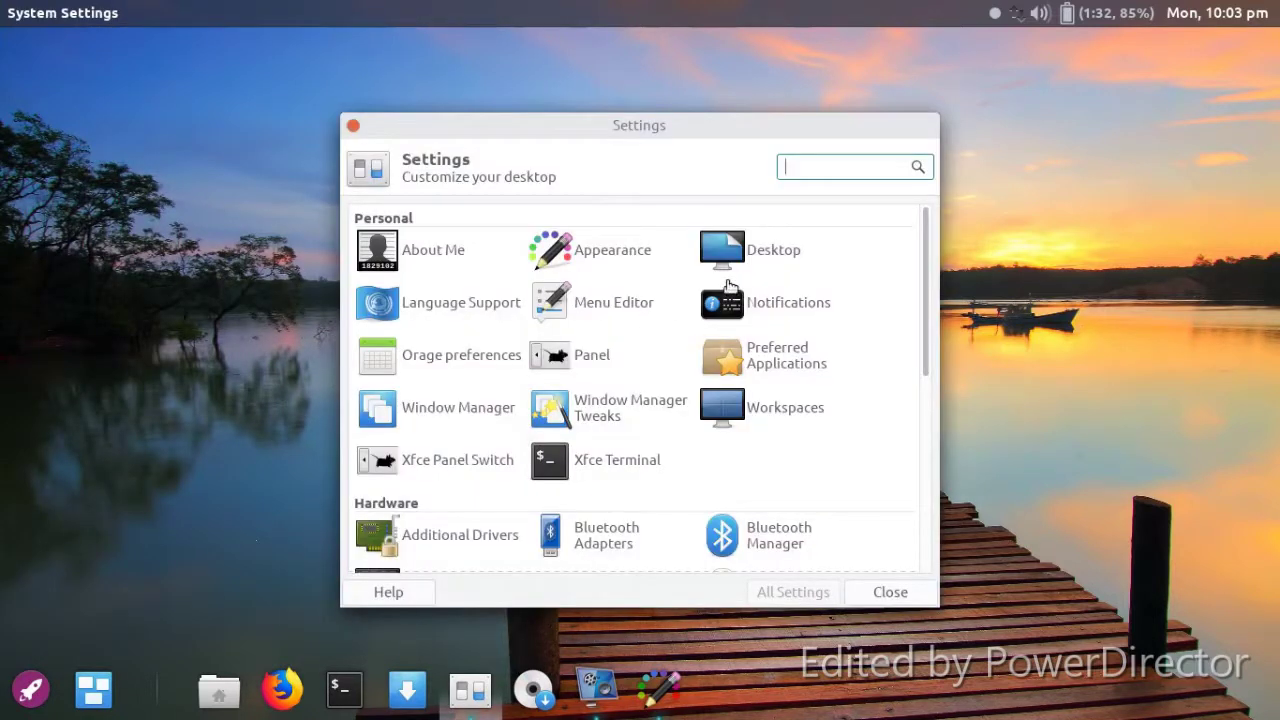
Step: Try the McMojave-circle-dark icon theme in the Appearance section of System Settings and close the window
{"action": "left_click", "coordinate": [616, 255]}
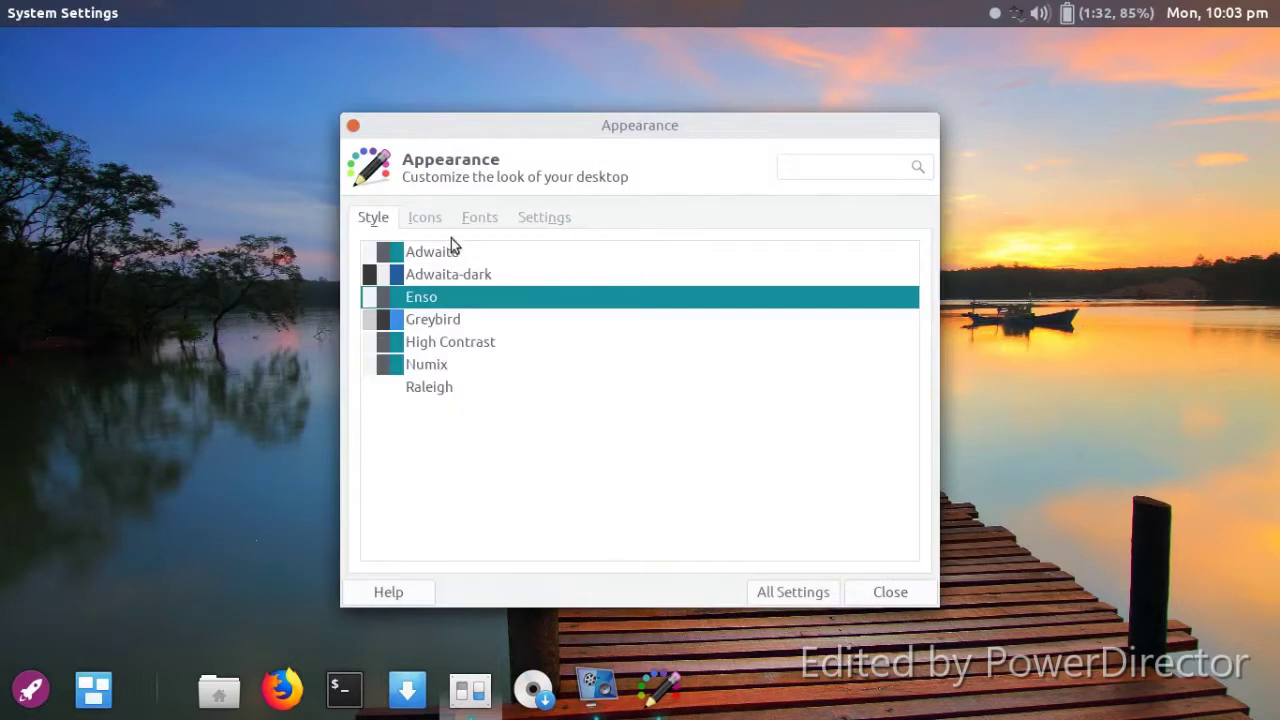
{"action": "left_click", "coordinate": [430, 222]}
{"action": "scroll", "coordinate": [510, 337], "scroll_direction": "up", "scroll_amount": 2}
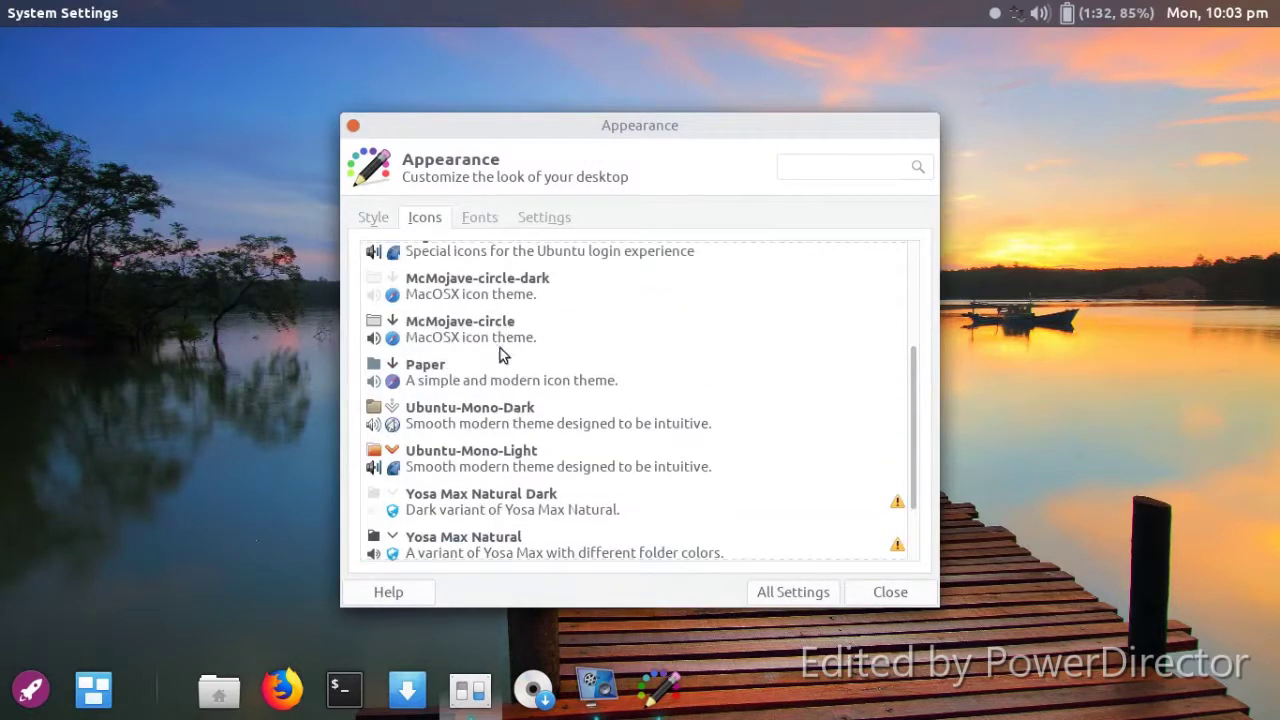
{"action": "left_click", "coordinate": [500, 296]}
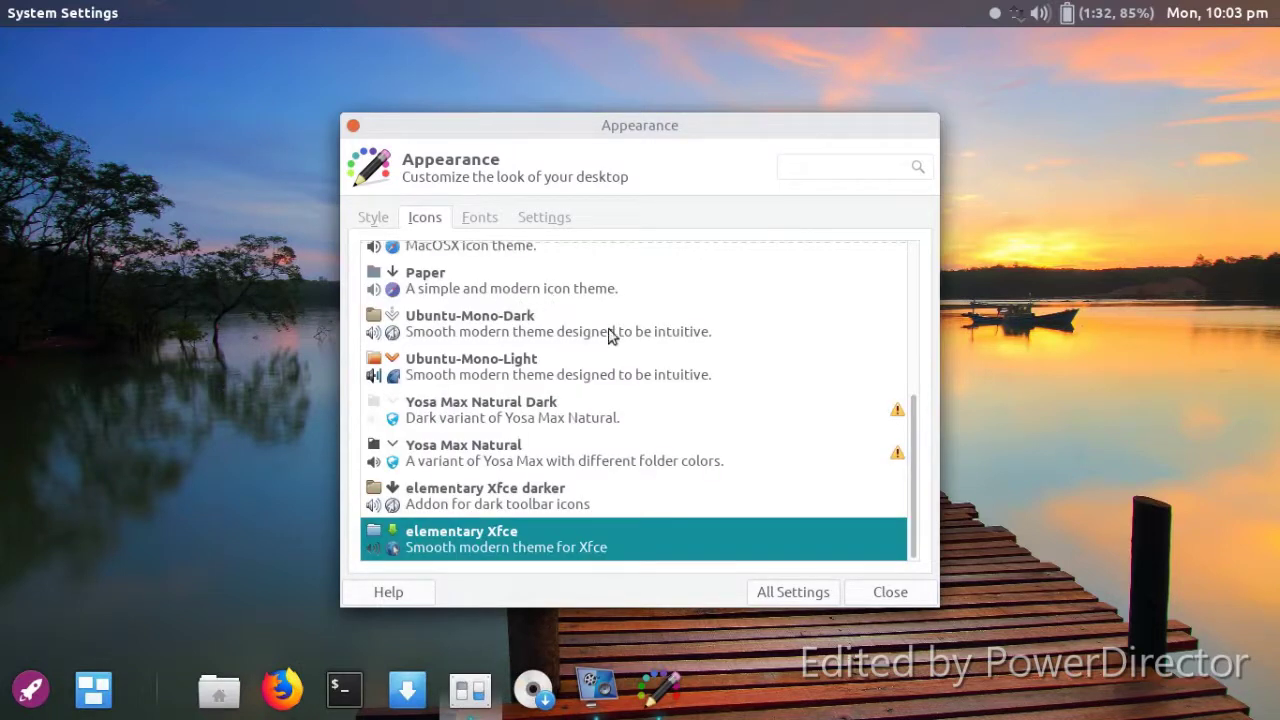
{"action": "left_click", "coordinate": [884, 593]}
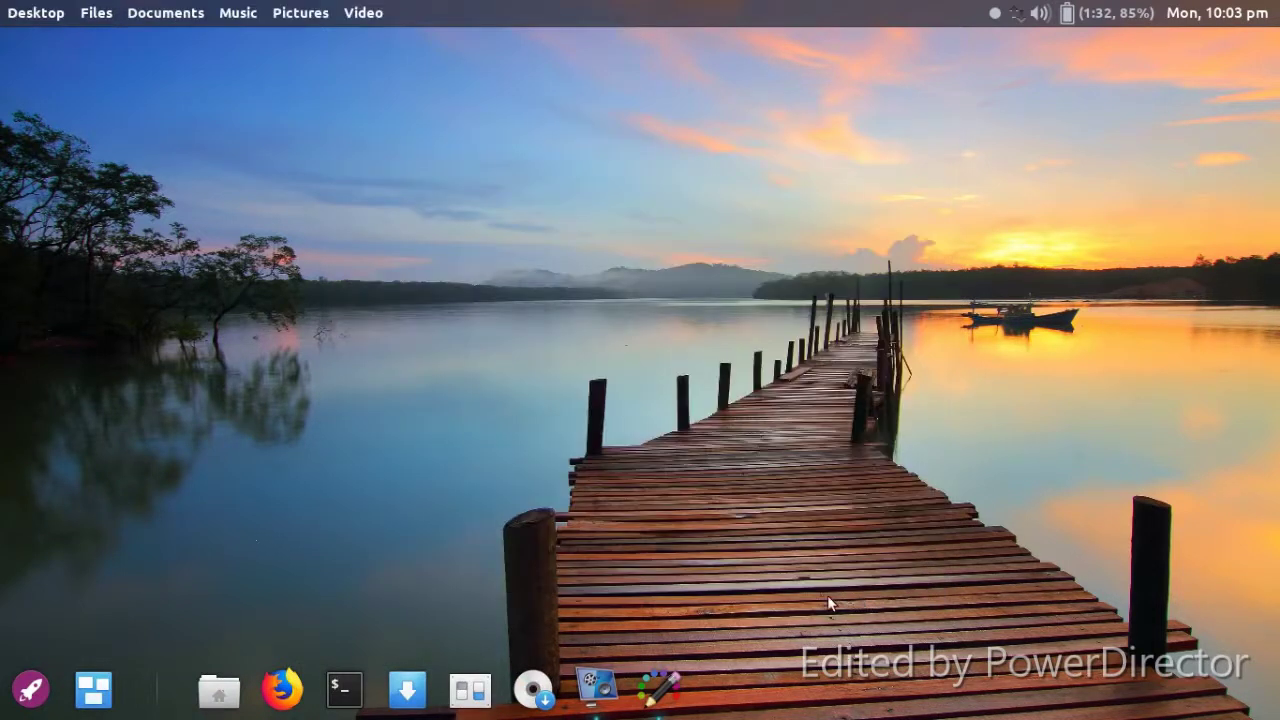